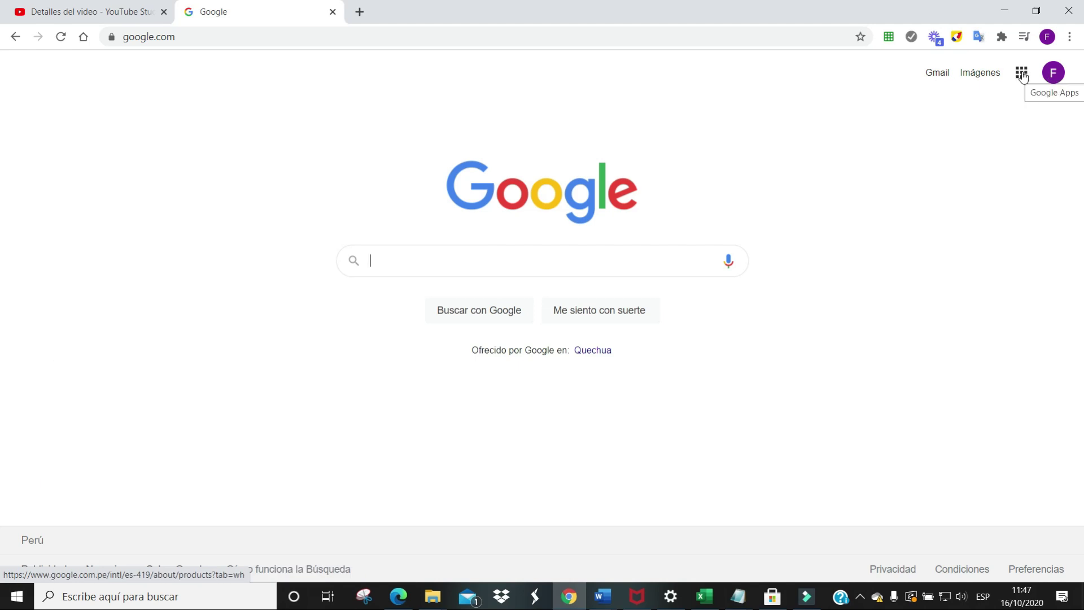
Go to Google Drive from the Google apps launcher in Chrome
{"action": "left_click", "coordinate": [1022, 74]}
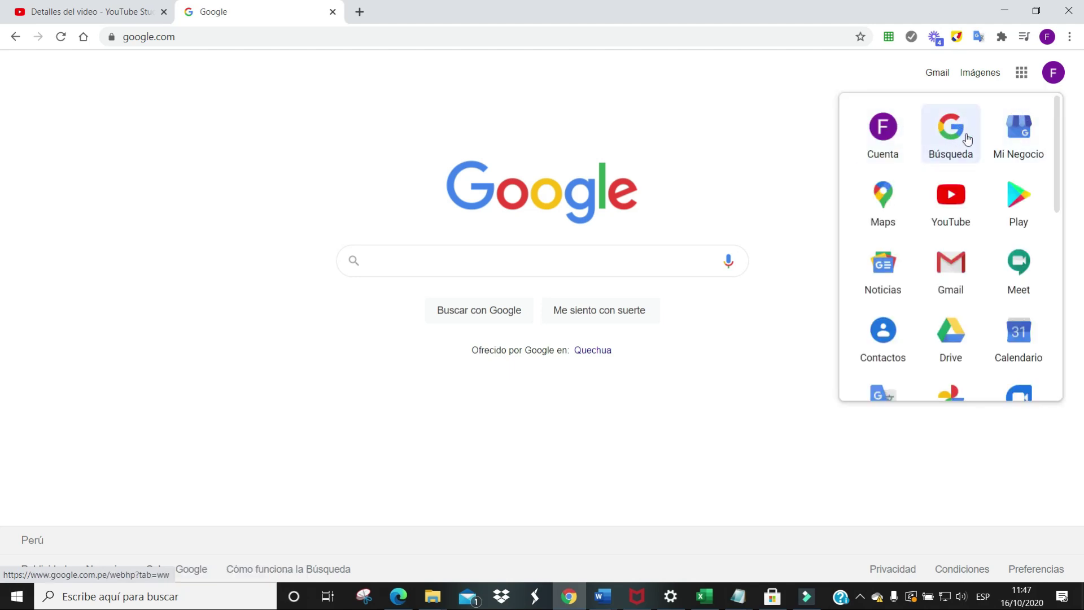
{"action": "scroll", "coordinate": [968, 139], "scroll_direction": "down", "scroll_amount": 2}
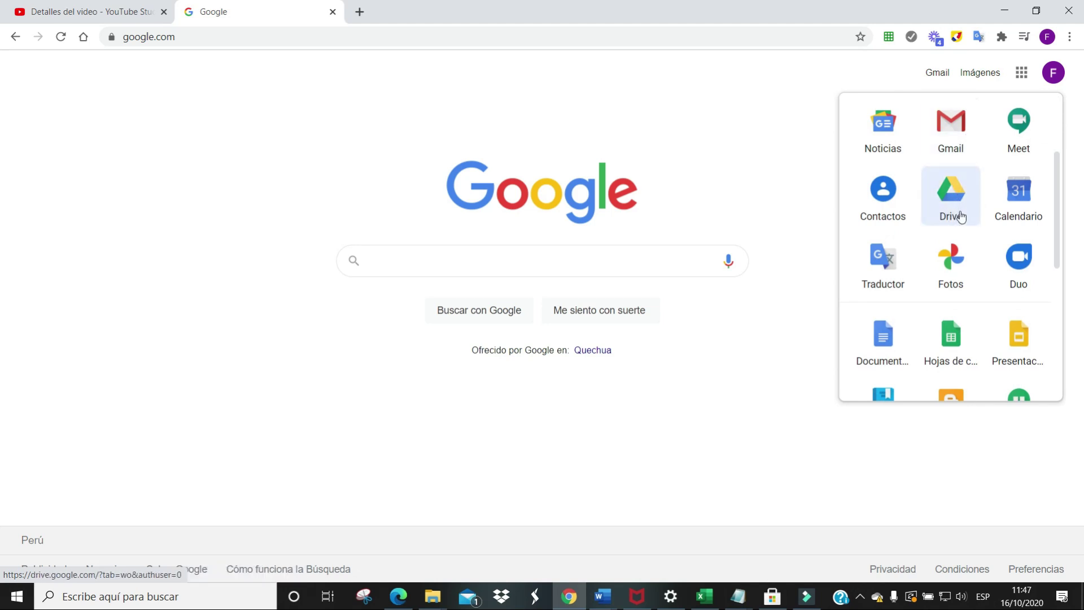
{"action": "left_click", "coordinate": [962, 217]}
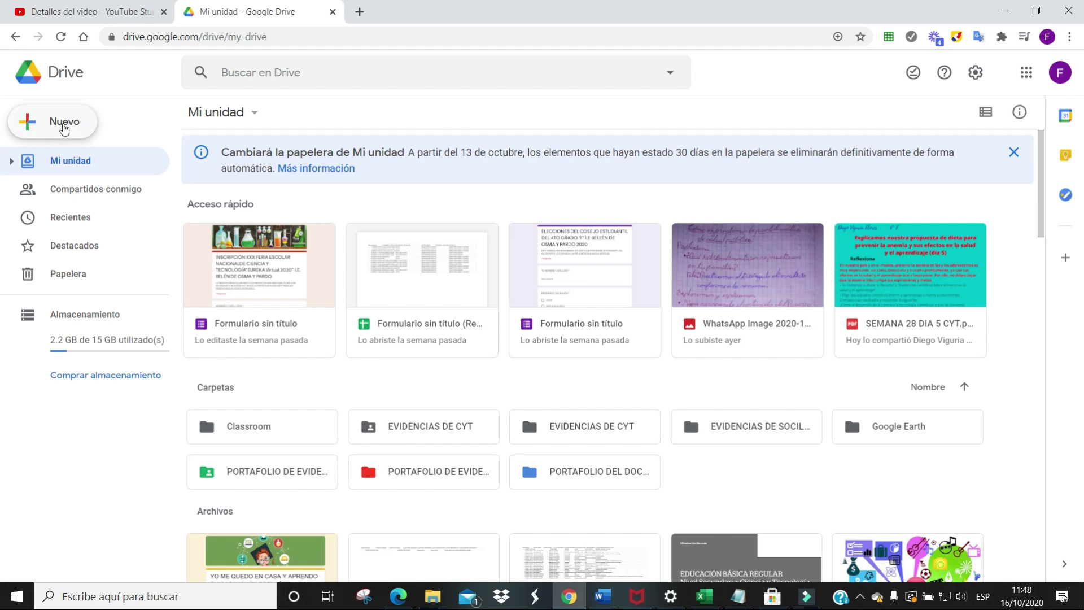
Create a new blank Google Form from Drive's Nuevo menu
{"action": "left_click", "coordinate": [63, 127]}
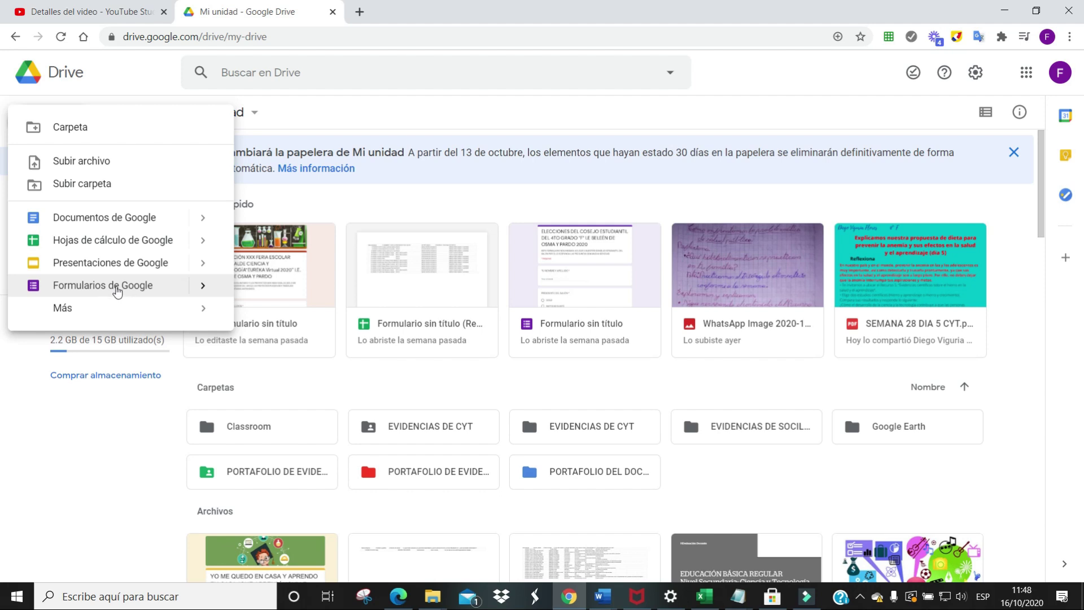
{"action": "left_click", "coordinate": [117, 292]}
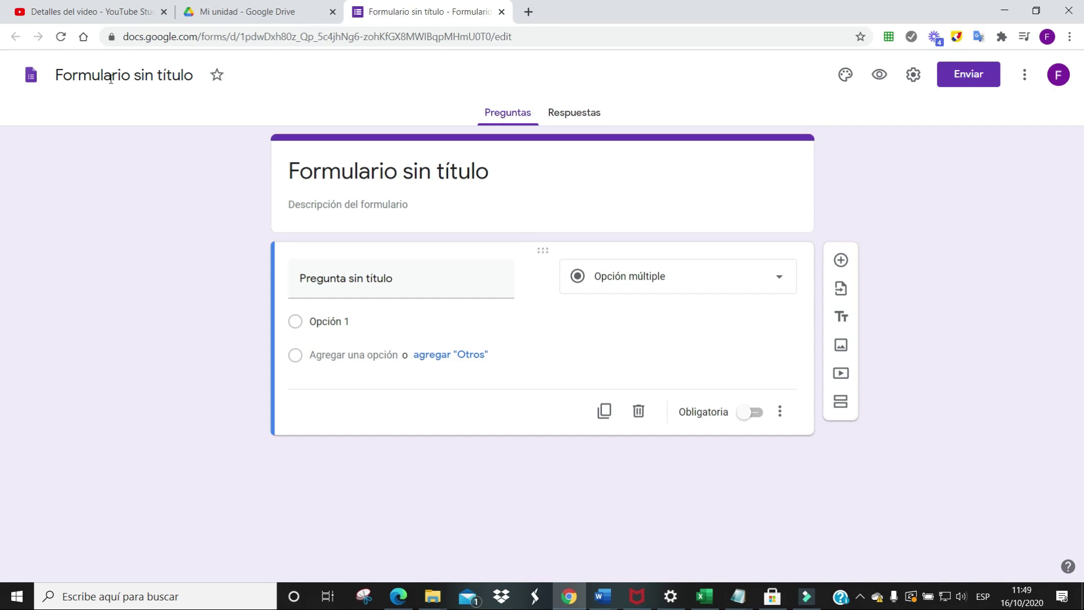
{"action": "left_click", "coordinate": [196, 75]}
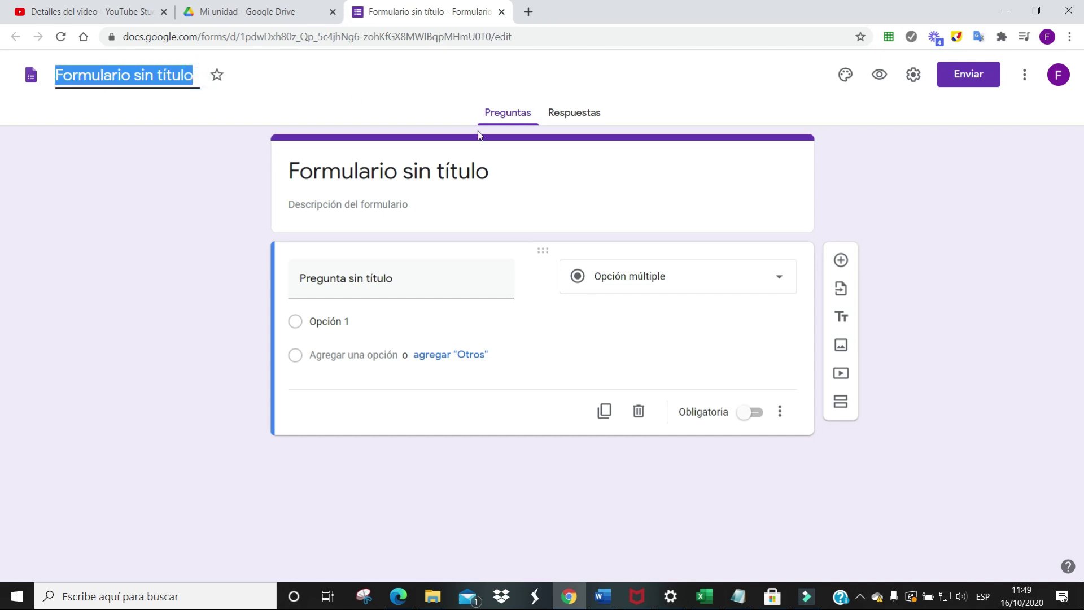
Rename the untitled form to 'APRENDO EN CASA ENCUASTA Nro 05'
{"action": "type", "text": "APRENDO EN CASA ENCUASTA 05"}
{"action": "key", "text": "Left"}
{"action": "key", "text": "Left"}
{"action": "type", "text": "Nro"}
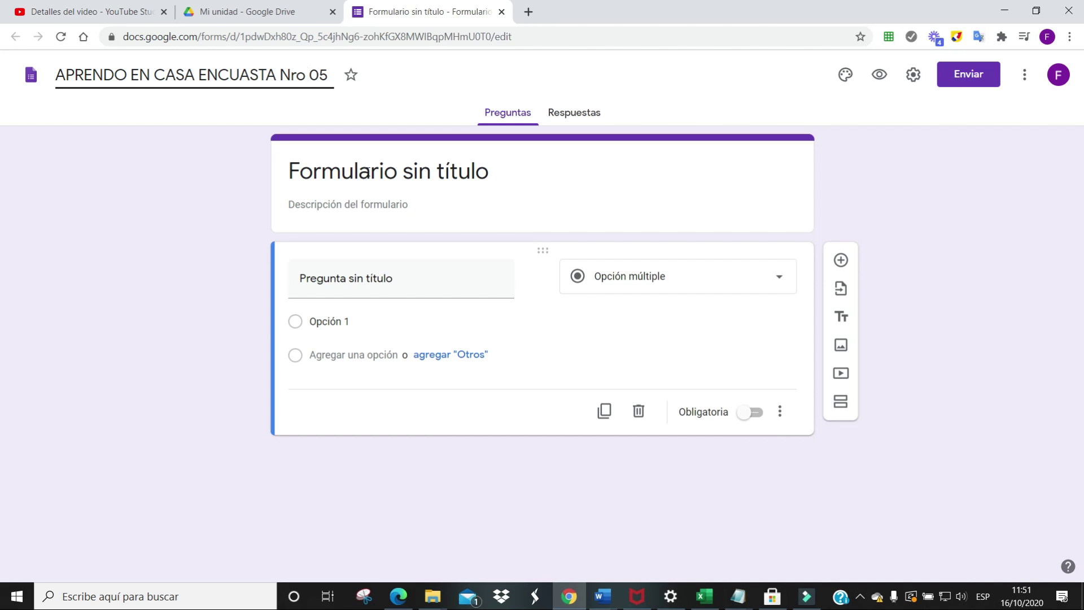
{"action": "left_click", "coordinate": [489, 181]}
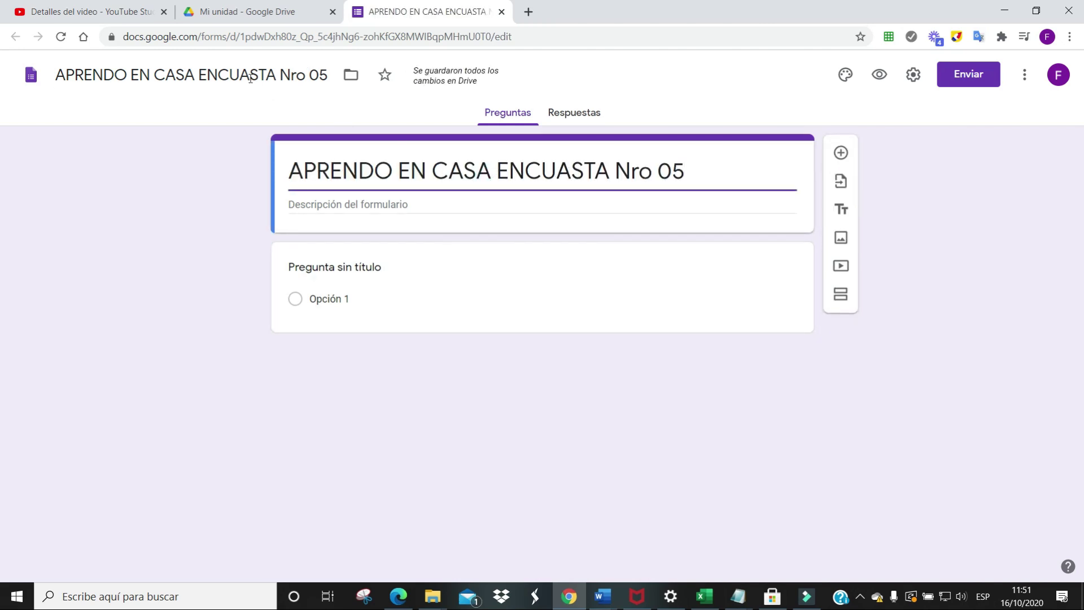
{"action": "left_click", "coordinate": [689, 176]}
Retitle the heading 'YO PARTCIPO DE LAS CLASES APRENDO EN CASA I. E. BELÉN DE OSMA Y PARDO' and add the 'Responde con mucha sinceridad' description
{"action": "left_click_drag", "start_coordinate": [688, 172], "coordinate": [276, 173]}
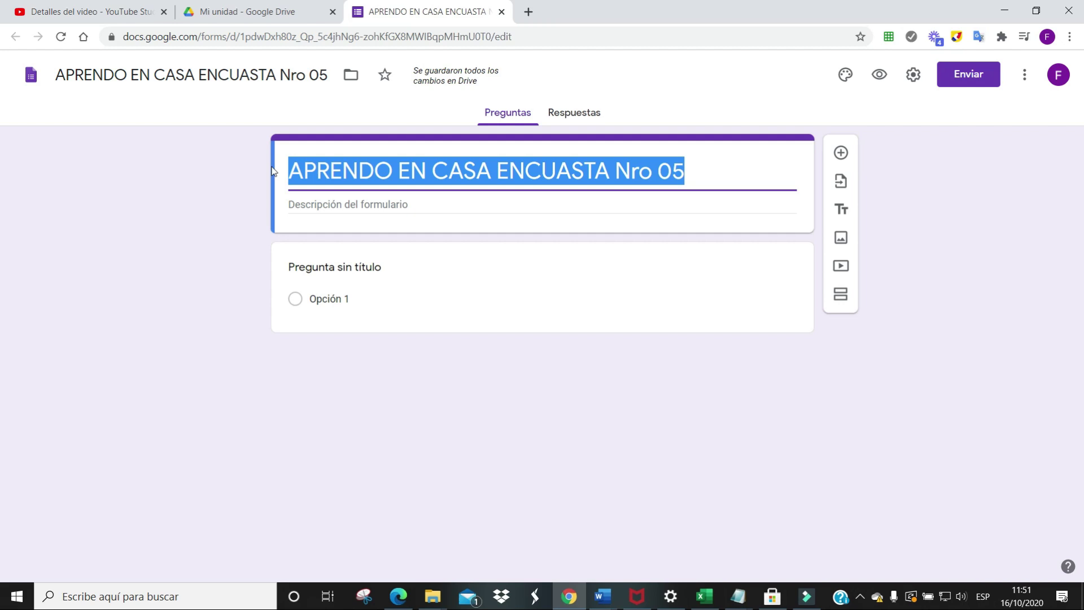
{"action": "type", "text": "YO PARTCIPO DE LAS CLASES APRENDO EM CASA \"BELÉN DE OSMA Y PARDO \""}
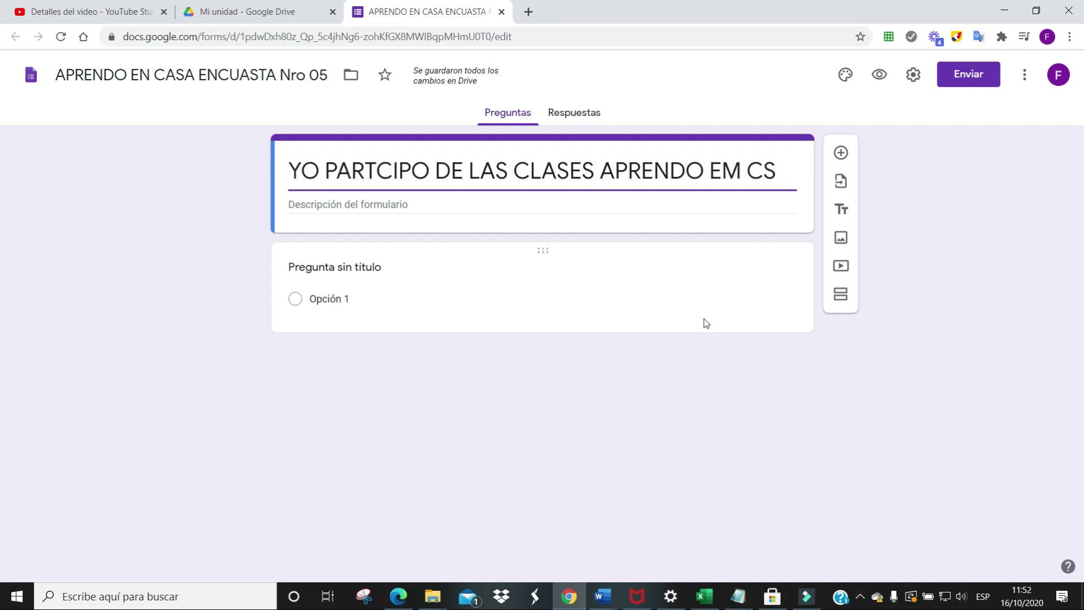
{"action": "left_click", "coordinate": [352, 202]}
{"action": "type", "text": "I. E. \"BELÉN DE OSMA Y PARDO"}
{"action": "key", "text": "Up"}
{"action": "key", "text": "End"}
{"action": "key", "text": "BackSpace"}
{"action": "type", "text": "N"}
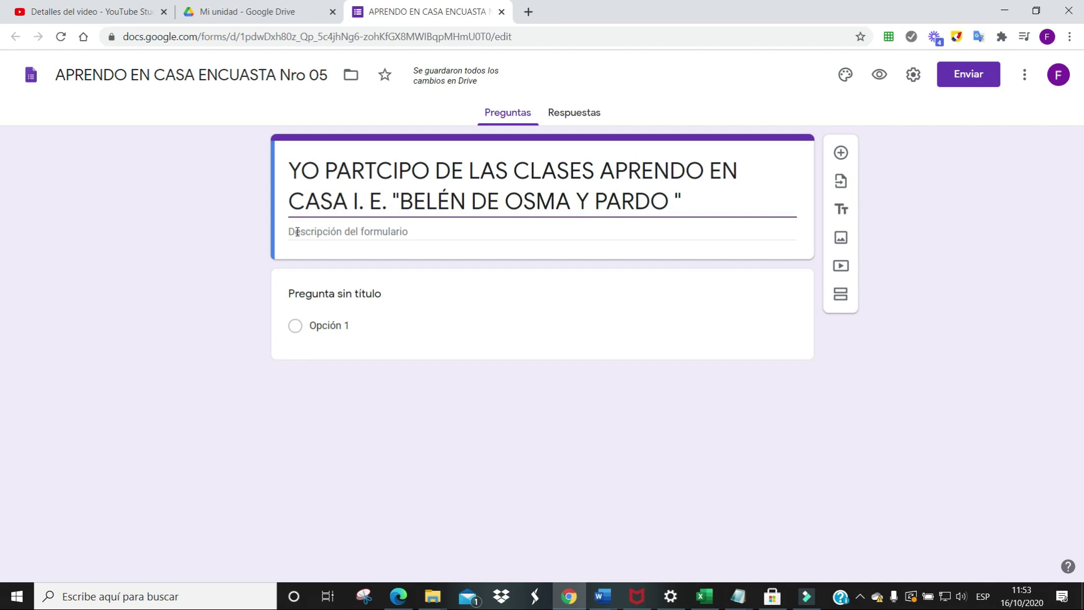
{"action": "left_click", "coordinate": [297, 231]}
{"action": "type", "text": "Responde con mucha sinceridad cada una de las preguntas, que nos ayudara"}
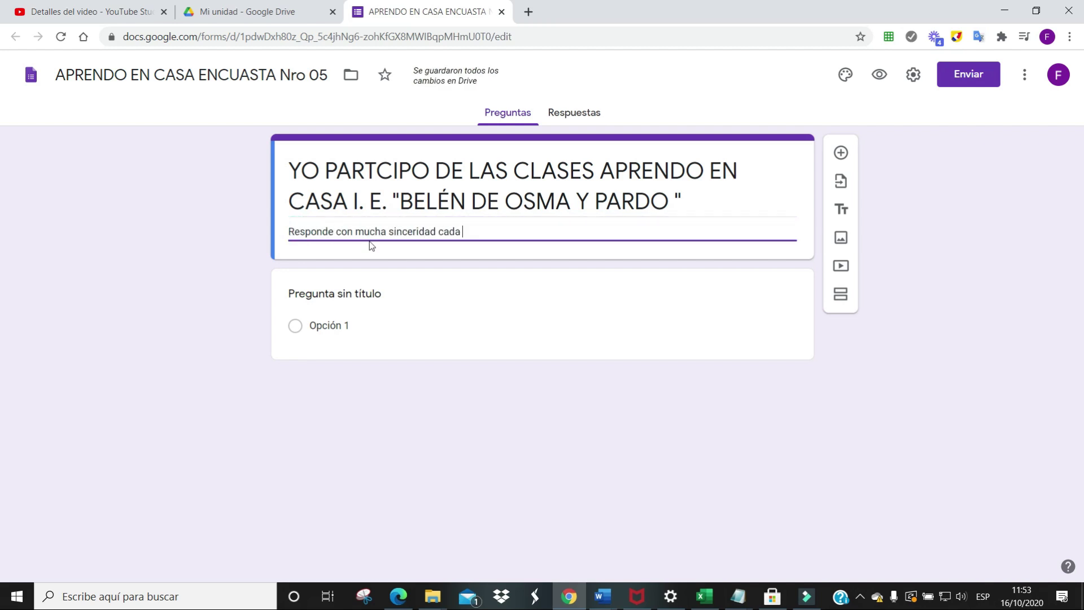
{"action": "type", "text": "n en nuestro aprendizaje."}
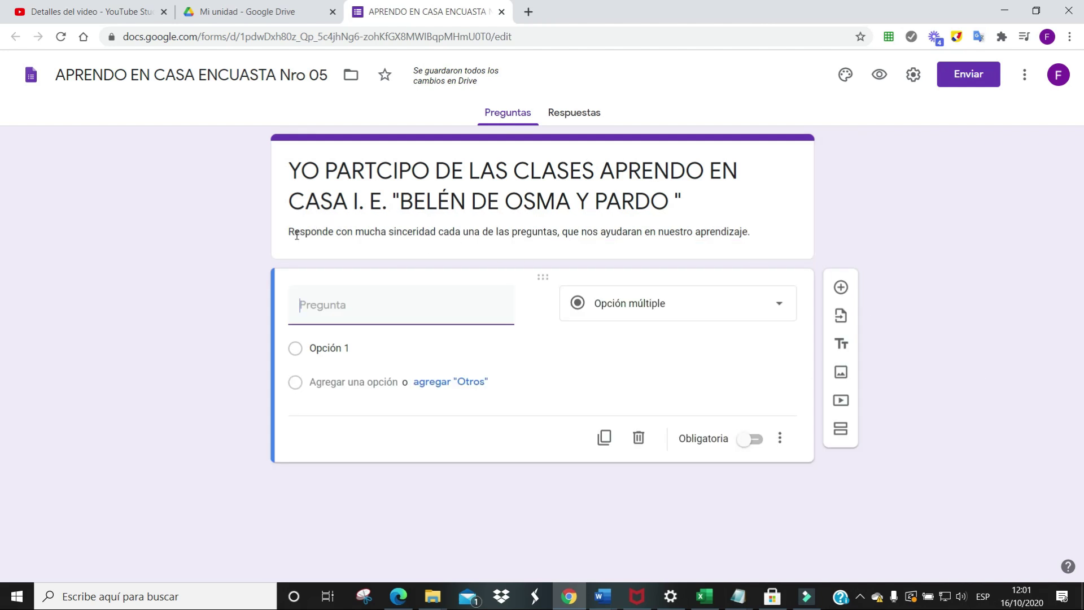
Turn the first question into a required short-answer 'NOMBRES Y APELLIDOS' field
{"action": "mouse_move", "coordinate": [399, 302]}
{"action": "mouse_move", "coordinate": [536, 304]}
{"action": "type", "text": "NOMBRES Y APELLIDOS"}
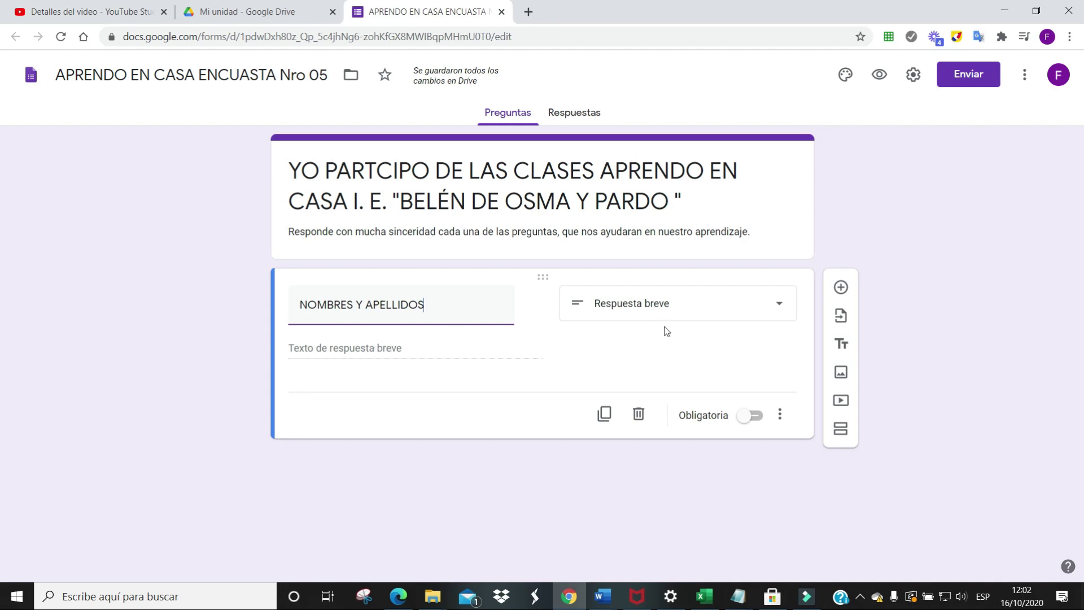
{"action": "left_click", "coordinate": [782, 308]}
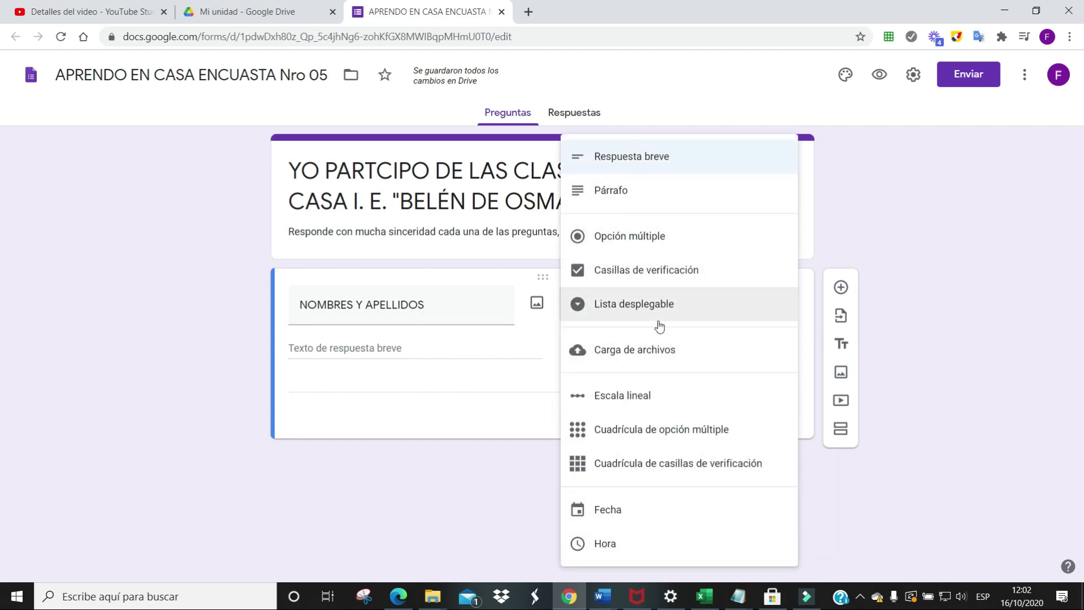
{"action": "left_click", "coordinate": [616, 165]}
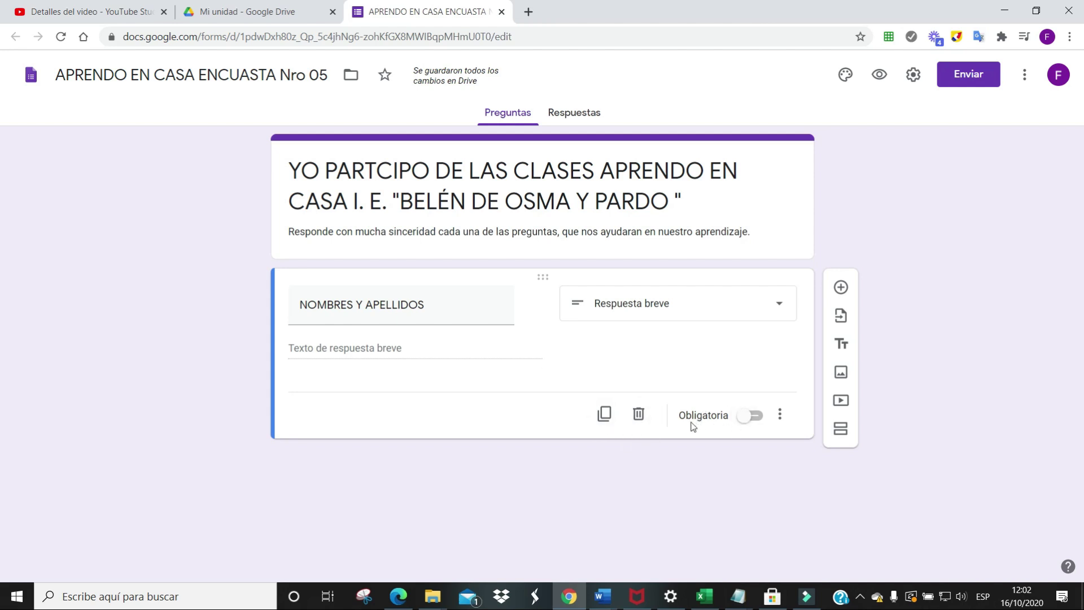
{"action": "left_click", "coordinate": [757, 416]}
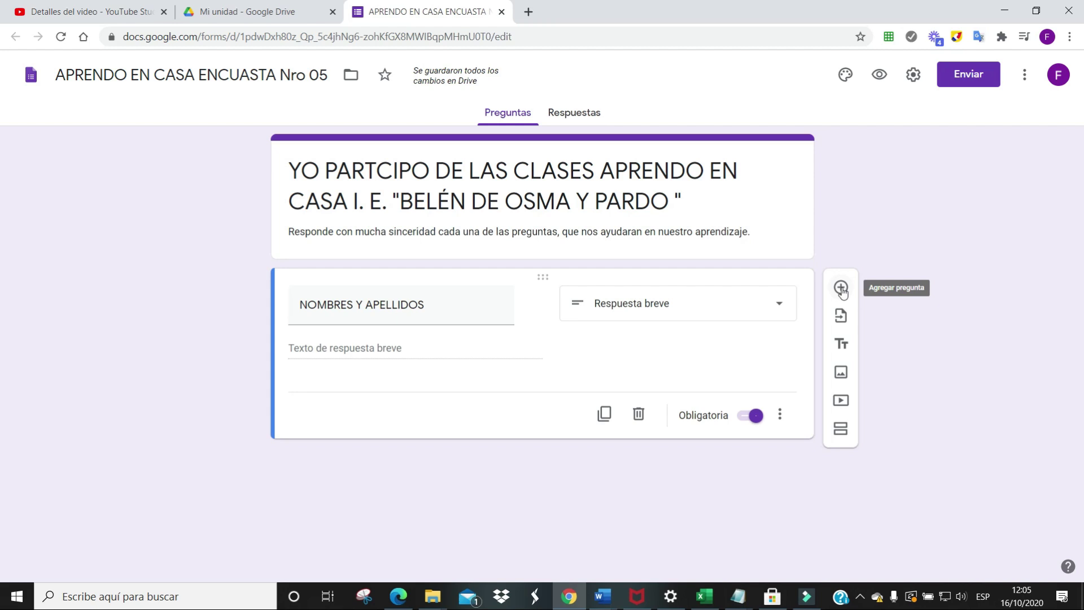
Add a required short-answer 'NUMERO DEL CELULAR' question with its number validation removed
{"action": "left_click", "coordinate": [842, 288]}
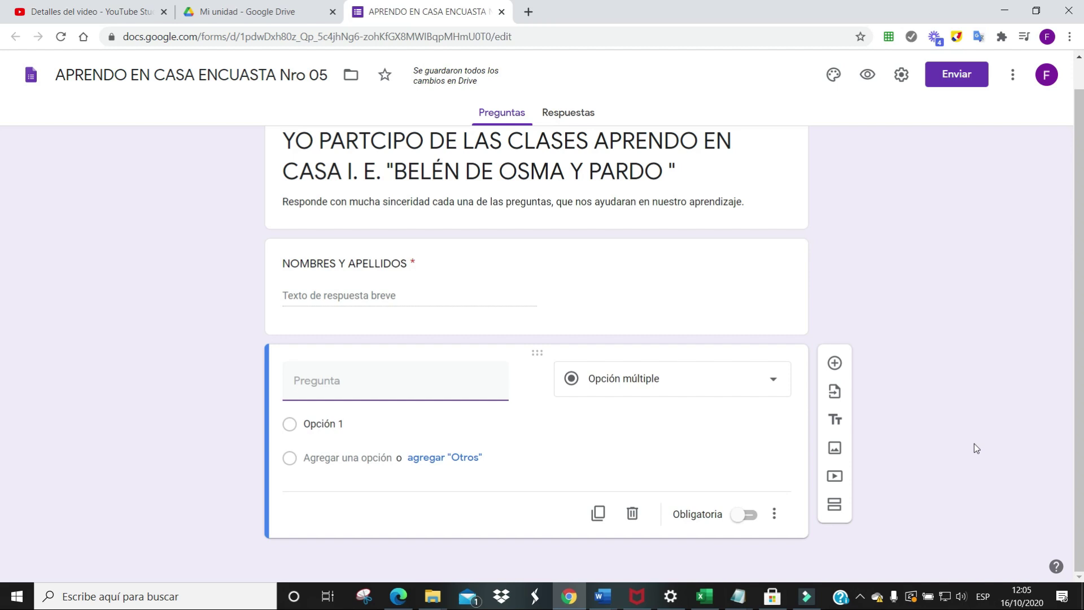
{"action": "type", "text": "NUMERO DEL CE"}
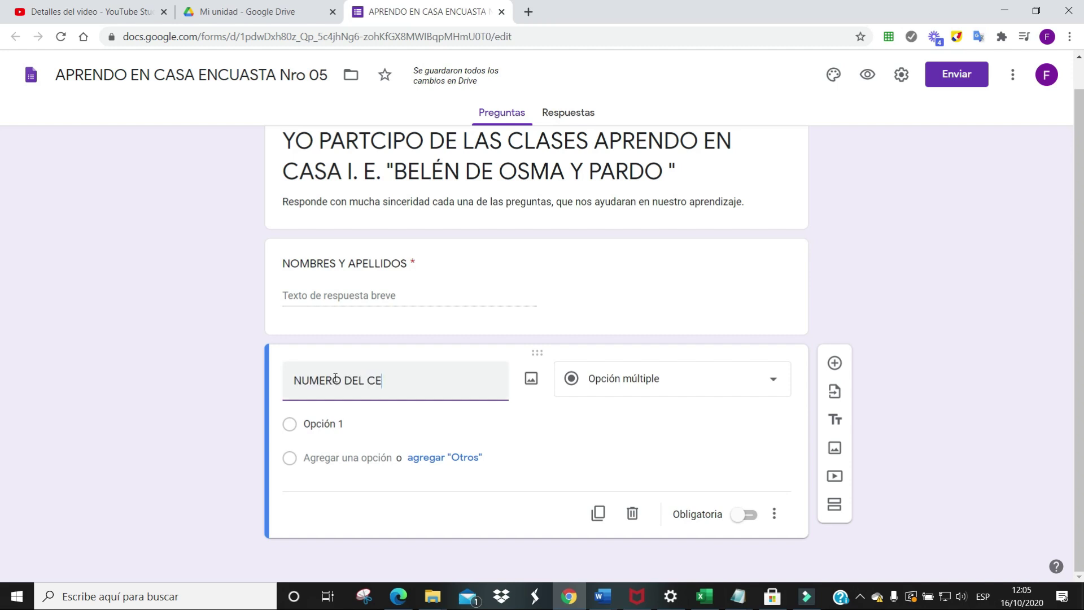
{"action": "key", "text": "Left"}
{"action": "key", "text": "Left"}
{"action": "key", "text": "Left"}
{"action": "key", "text": "Left"}
{"action": "key", "text": "BackSpace"}
{"action": "type", "text": "L"}
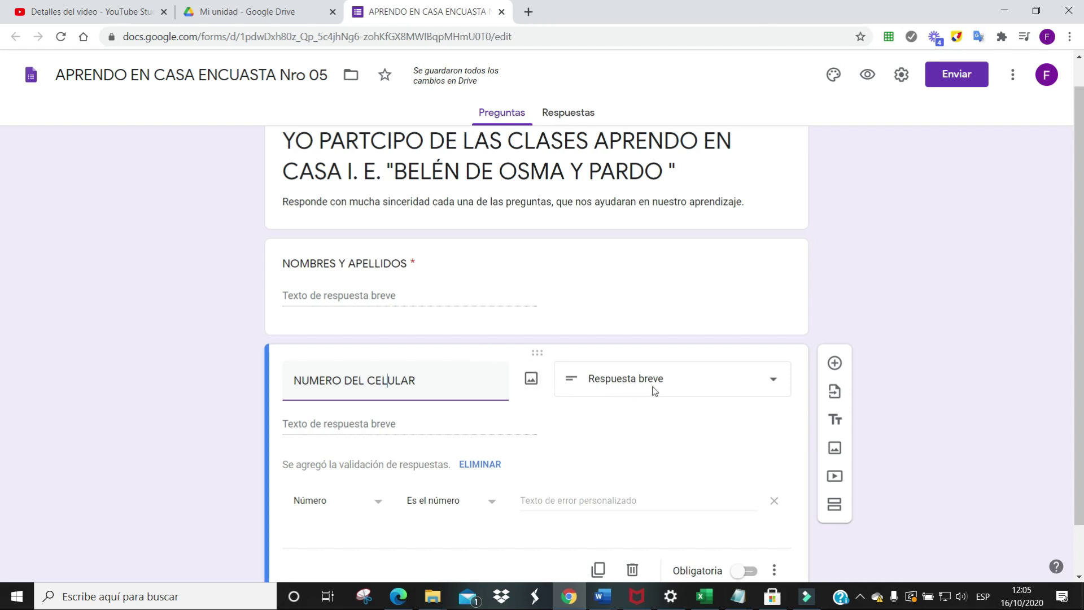
{"action": "left_click", "coordinate": [776, 385]}
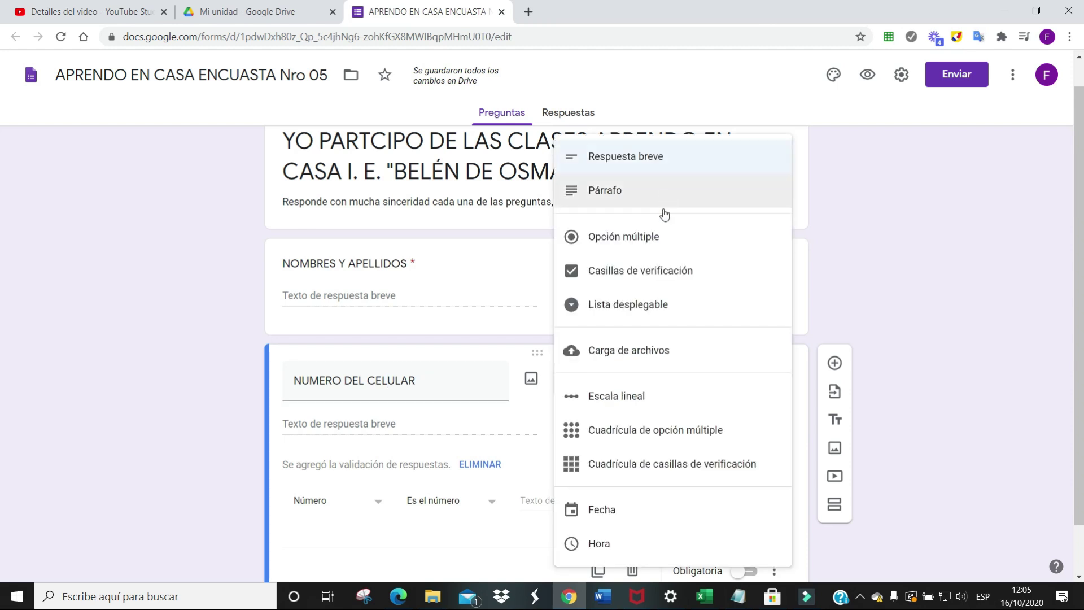
{"action": "left_click", "coordinate": [630, 162]}
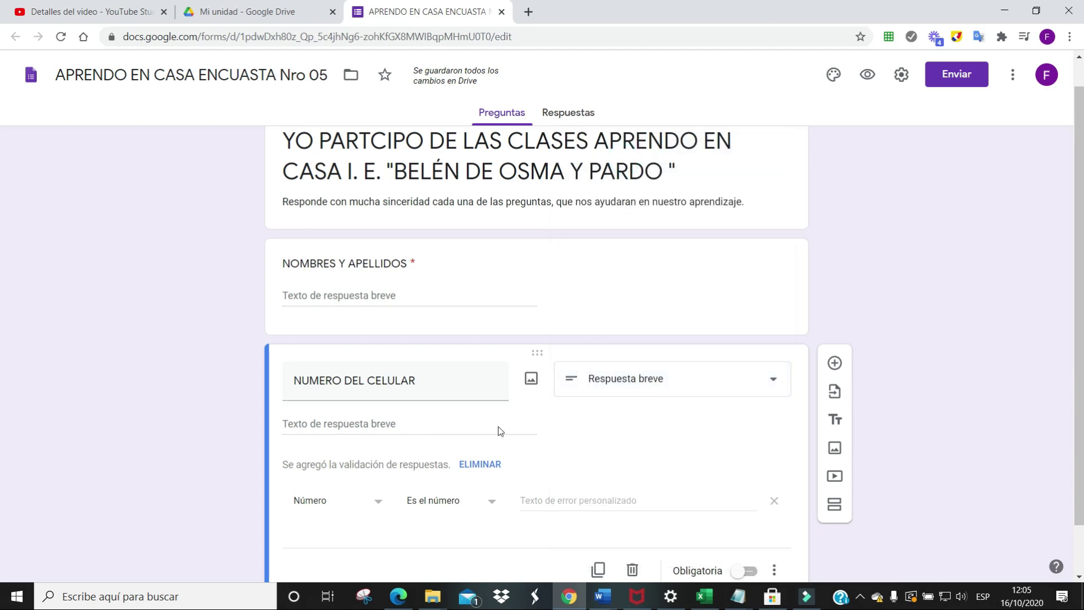
{"action": "left_click", "coordinate": [464, 466]}
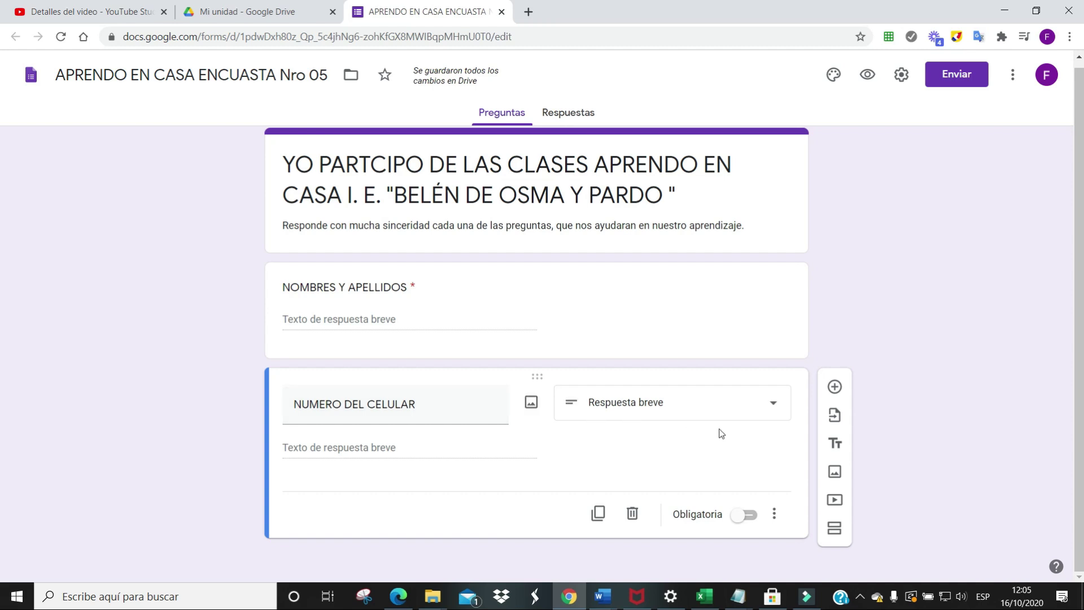
{"action": "left_click", "coordinate": [751, 516]}
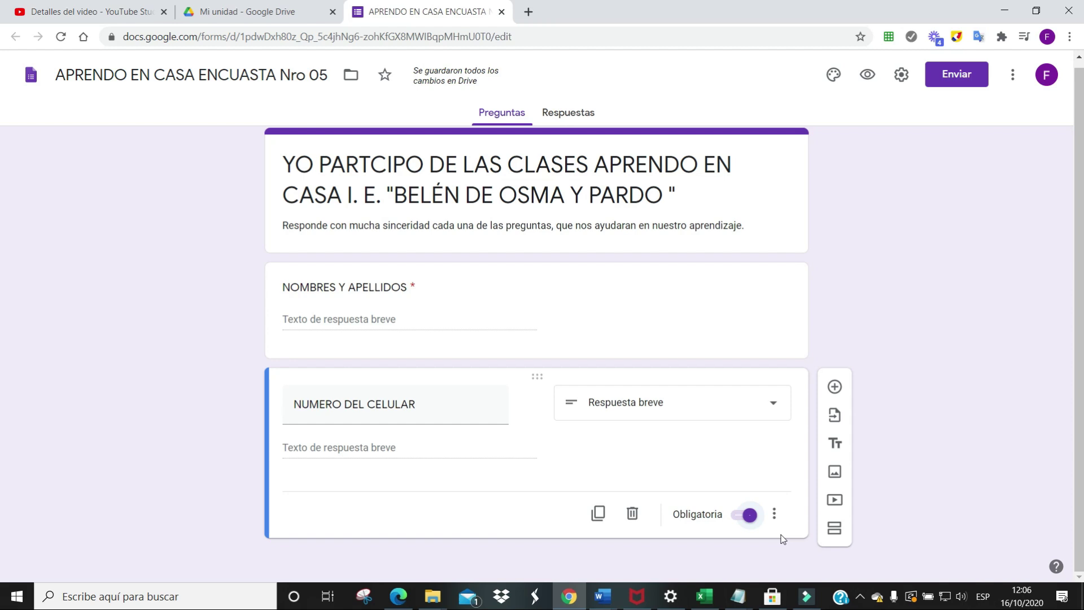
Add a third question '¿QUÉ MEDIO ESTAS UTILIZANDO LARA RECIBIR LAS CLASES DE APRENDO EN CASA?'
{"action": "left_click", "coordinate": [834, 388]}
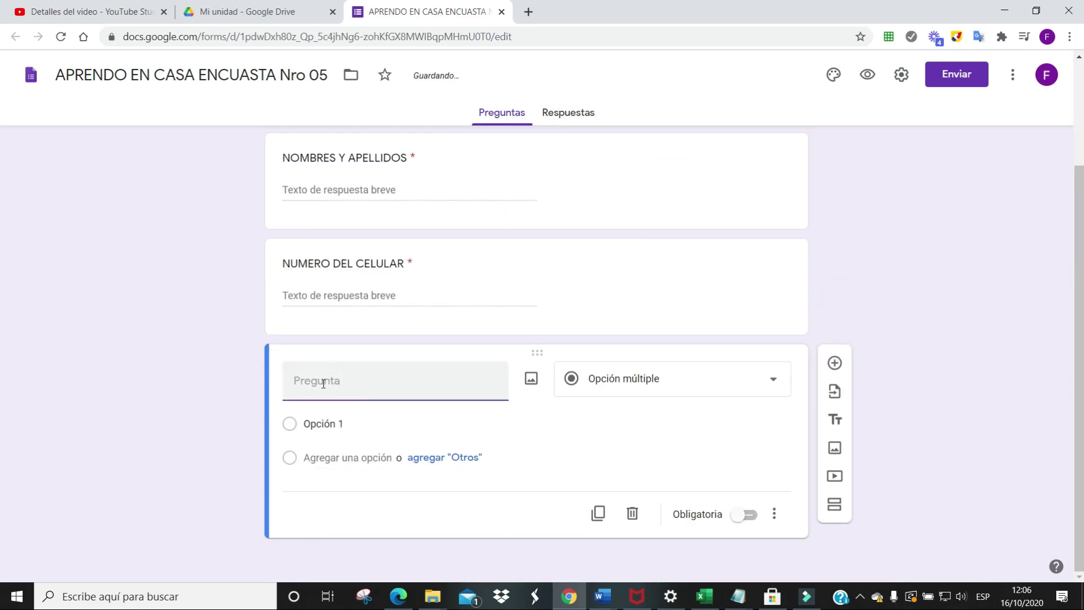
{"action": "type", "text": "¿QUÉ MEDIO ESTAS UTI"}
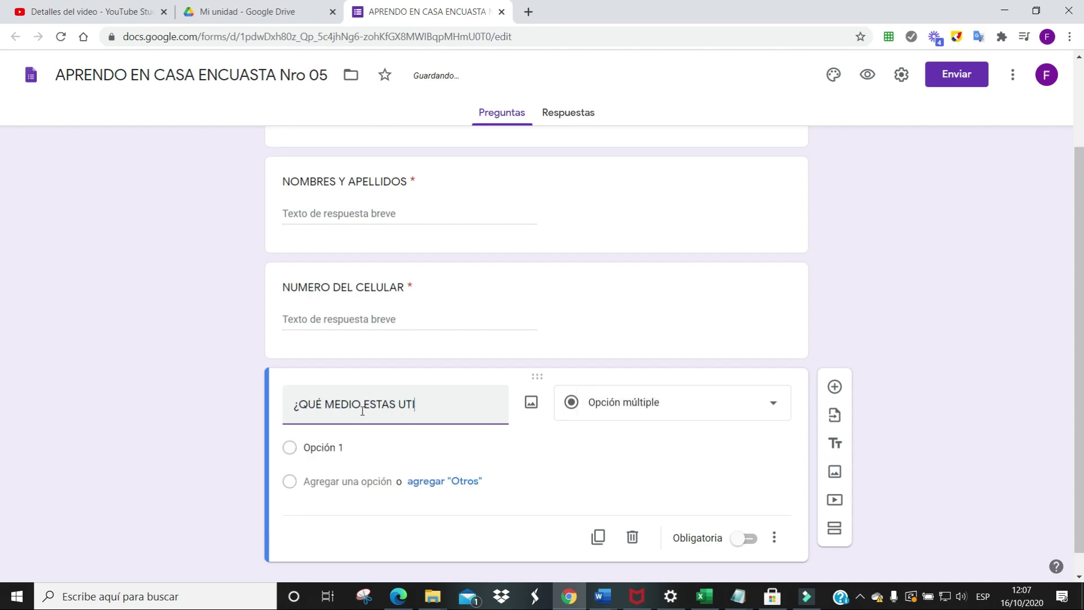
{"action": "type", "text": "LIZANDO LARA RECIBIR LAS CLASES DE APRENDO EN CSA"}
{"action": "key", "text": "BackSpace"}
{"action": "key", "text": "BackSpace"}
{"action": "type", "text": "ASA?"}
{"action": "left_click_drag", "start_coordinate": [329, 438], "coordinate": [298, 406]}
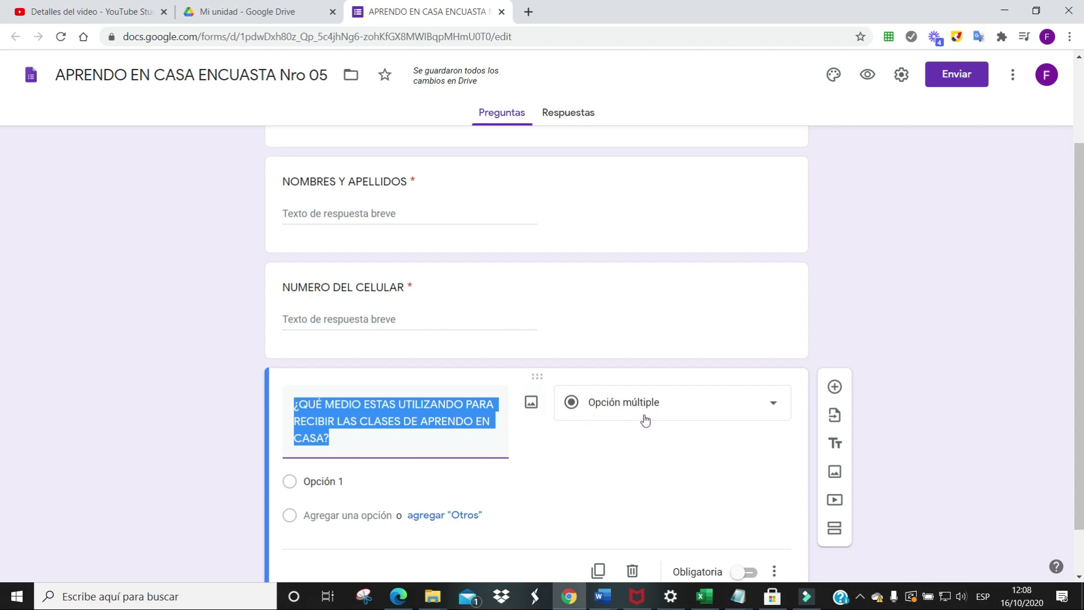
Make it a required multiple-choice question with options INTERNET, RADIO, TV and WHATSAPP
{"action": "left_click", "coordinate": [772, 405]}
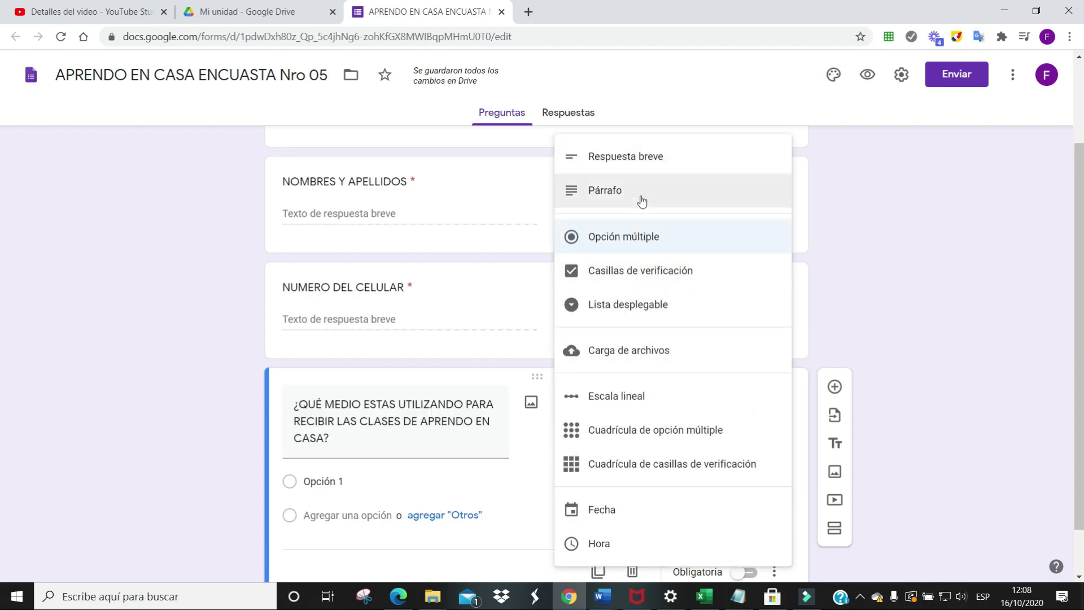
{"action": "left_click", "coordinate": [598, 240]}
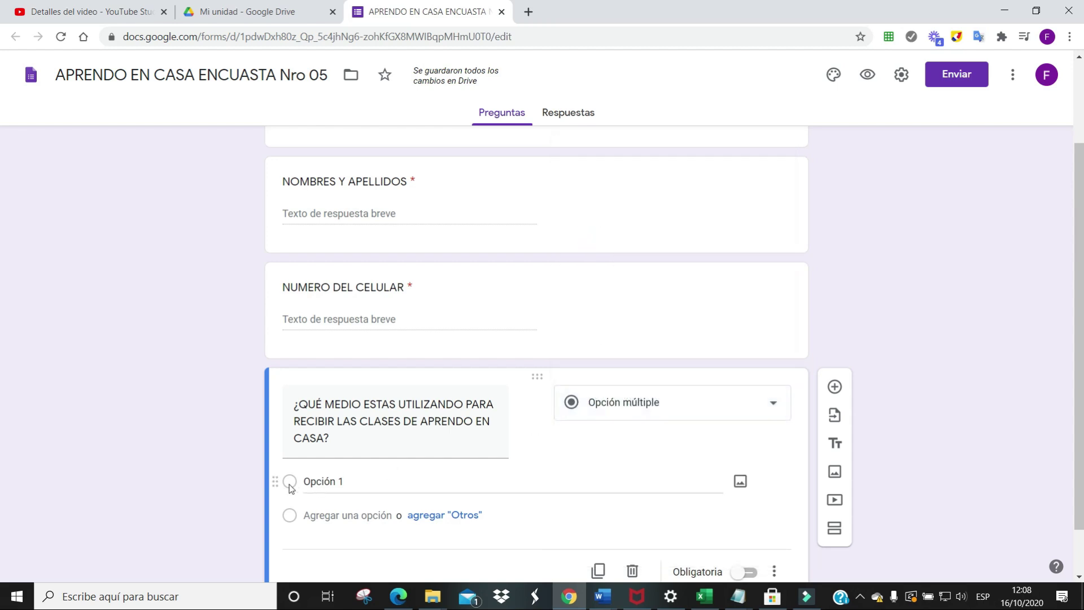
{"action": "left_click", "coordinate": [316, 484]}
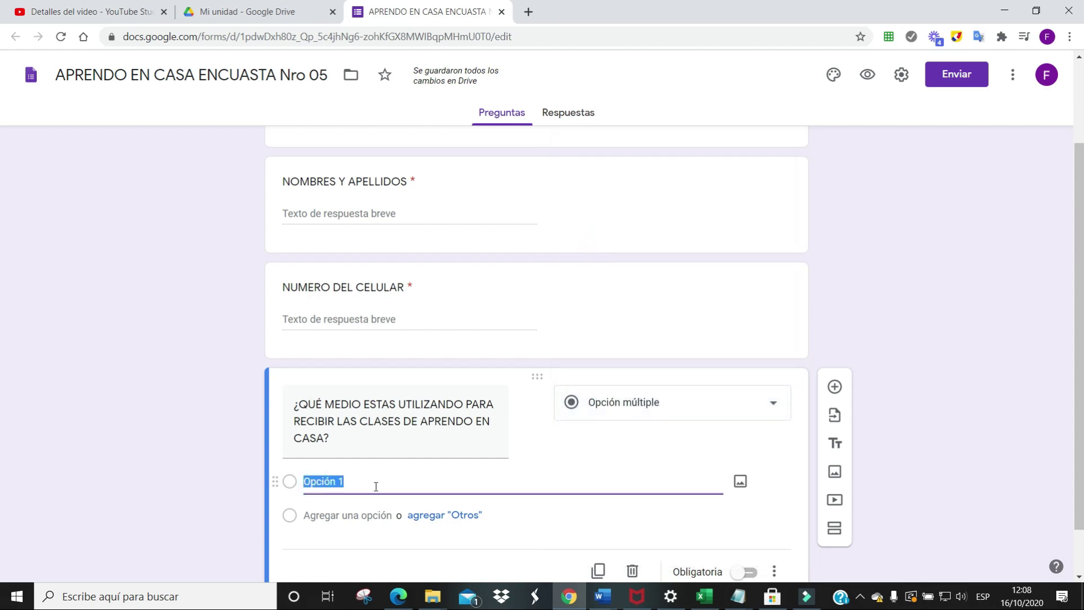
{"action": "type", "text": "INTERNET"}
{"action": "key", "text": "Return"}
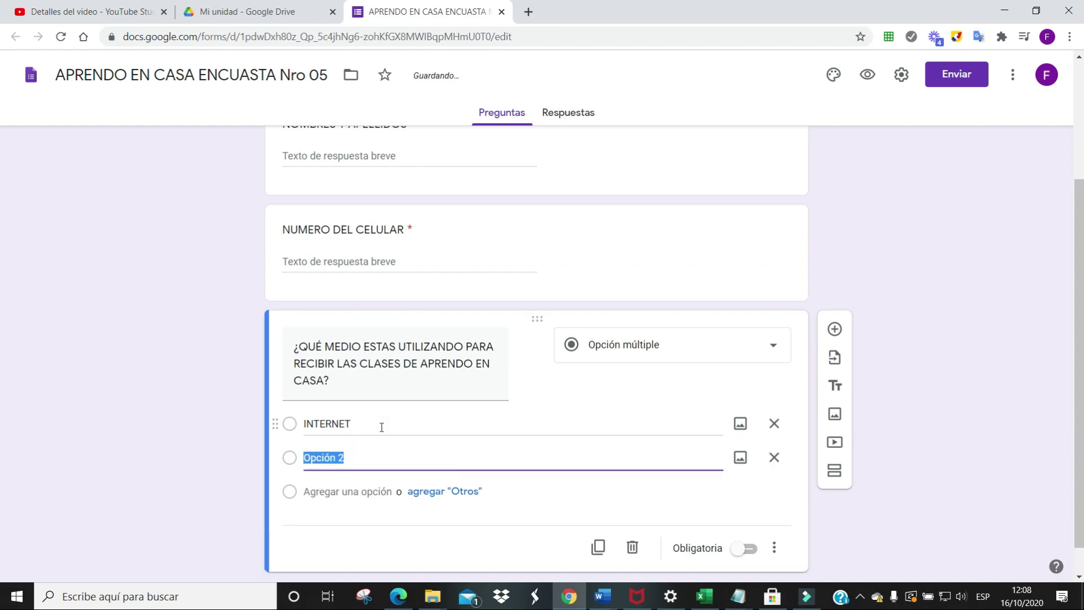
{"action": "type", "text": "RADIO"}
{"action": "key", "text": "Return"}
{"action": "type", "text": "TV"}
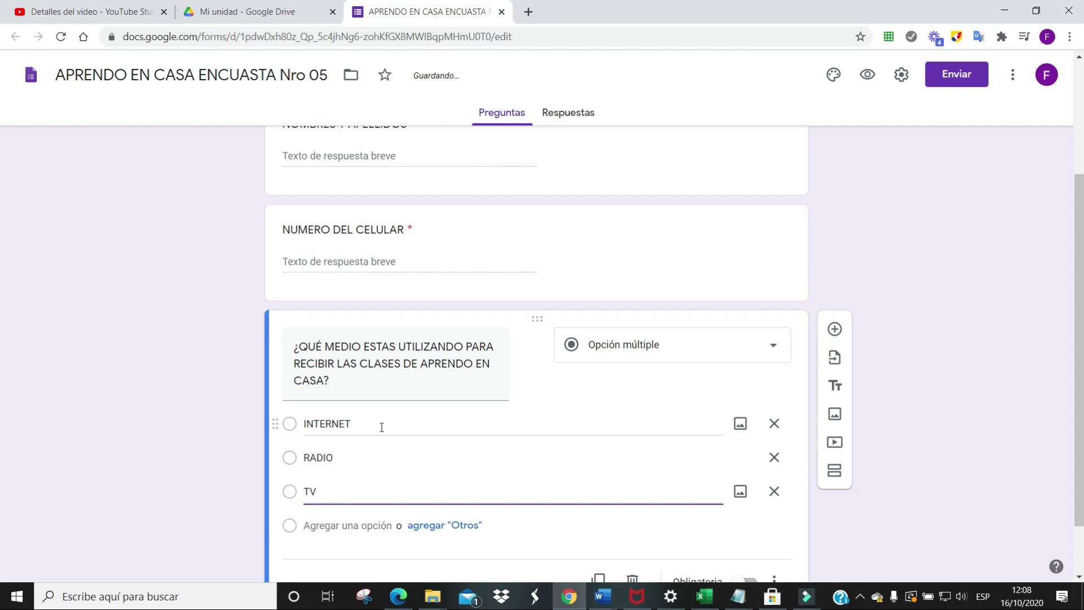
{"action": "key", "text": "Return"}
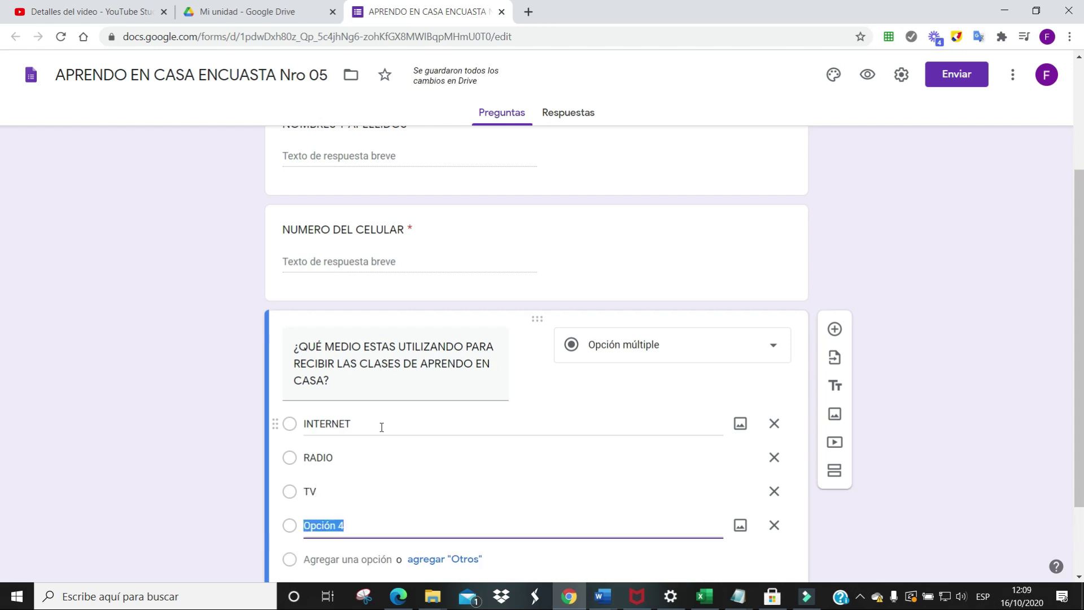
{"action": "type", "text": "WHATSAPP"}
{"action": "scroll", "coordinate": [458, 344], "scroll_direction": "down", "scroll_amount": 2}
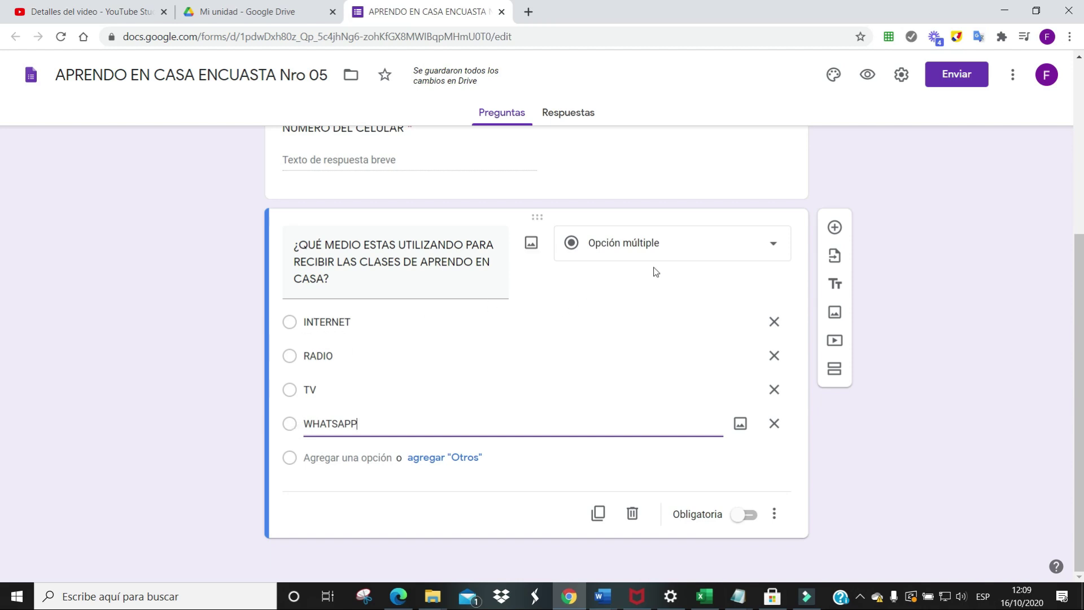
{"action": "left_click", "coordinate": [745, 515]}
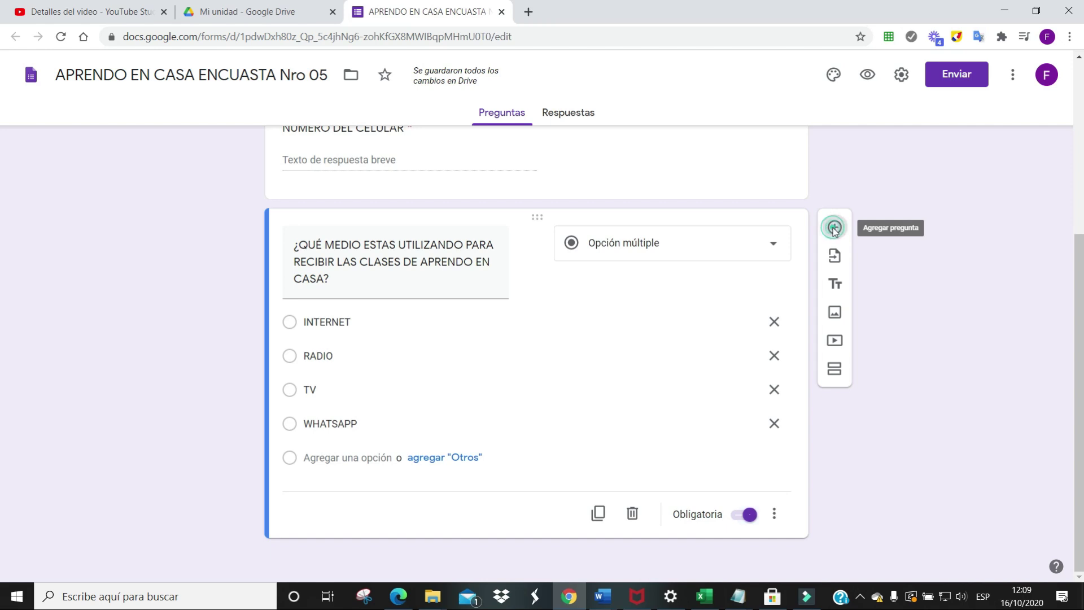
Add a paragraph question '¿QUÉ DIFICULTADES TIENES PARA DESARROLLAR LAS CLASES Y ENTRGAR TUS EVIDENCIAS'
{"action": "left_click", "coordinate": [835, 229]}
{"action": "type", "text": "¿QUE DIFICULTADES TIENES PARA DESARROLLAR LAS CLASES"}
{"action": "left_click", "coordinate": [323, 481]}
{"action": "key", "text": "BackSpace"}
{"action": "type", "text": "É"}
{"action": "left_click", "coordinate": [453, 499]}
{"action": "type", "text": "Y ENTRGAR TU?S EVIDENCIAS?"}
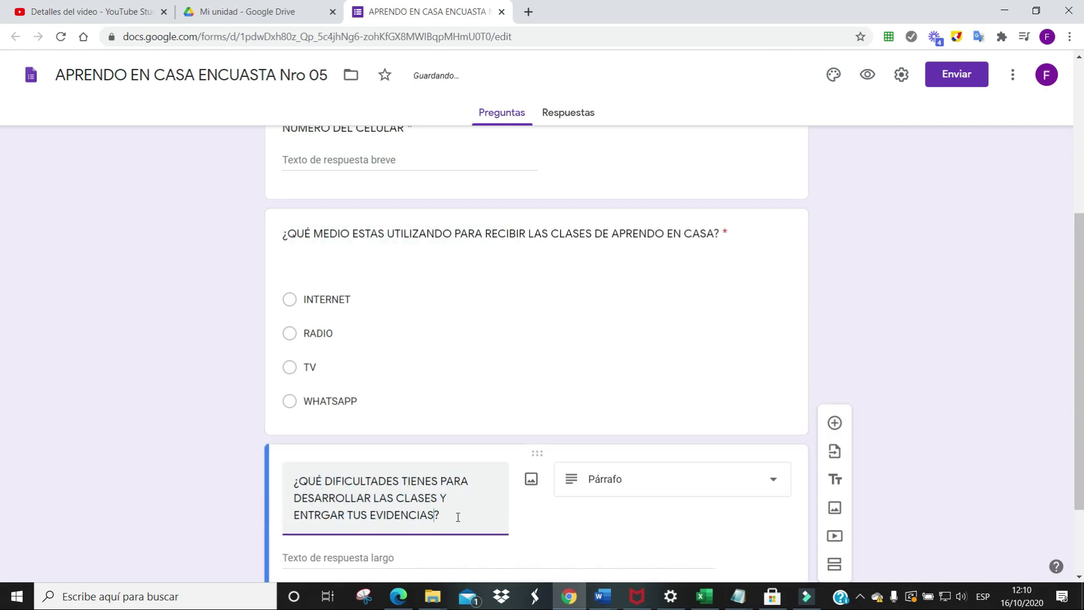
{"action": "left_click_drag", "start_coordinate": [455, 516], "coordinate": [284, 474]}
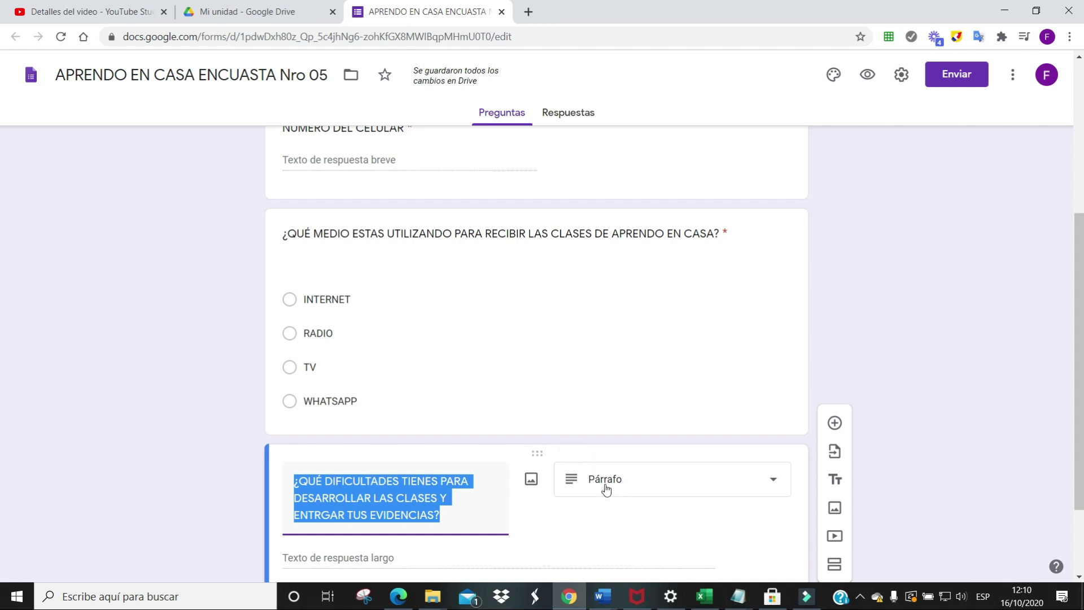
{"action": "scroll", "coordinate": [405, 459], "scroll_direction": "down", "scroll_amount": 2}
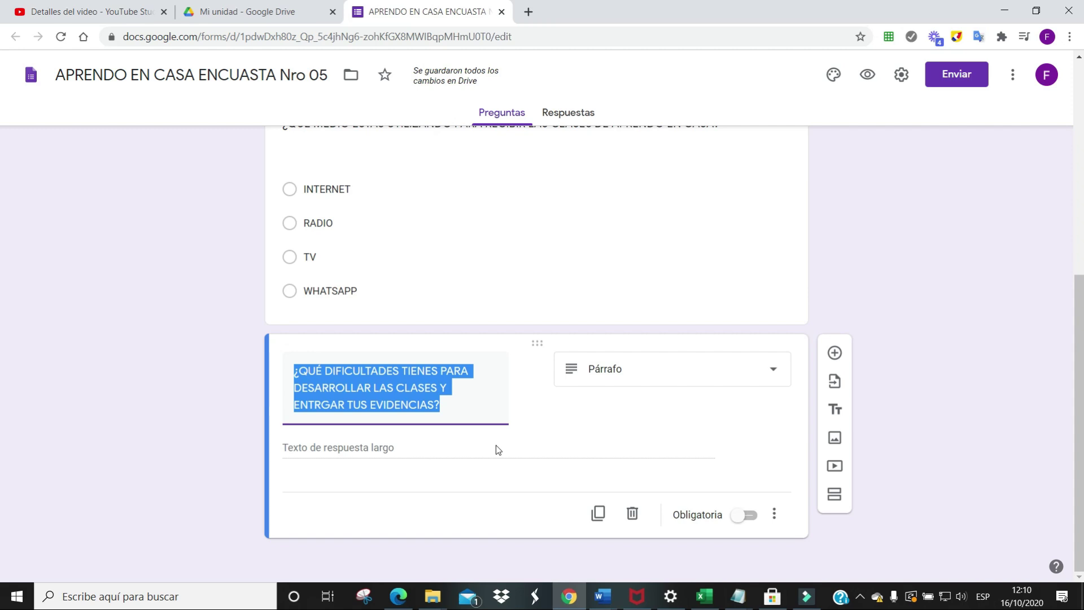
{"action": "scroll", "coordinate": [513, 496], "scroll_direction": "up", "scroll_amount": 2}
{"action": "scroll", "coordinate": [513, 496], "scroll_direction": "up", "scroll_amount": 5}
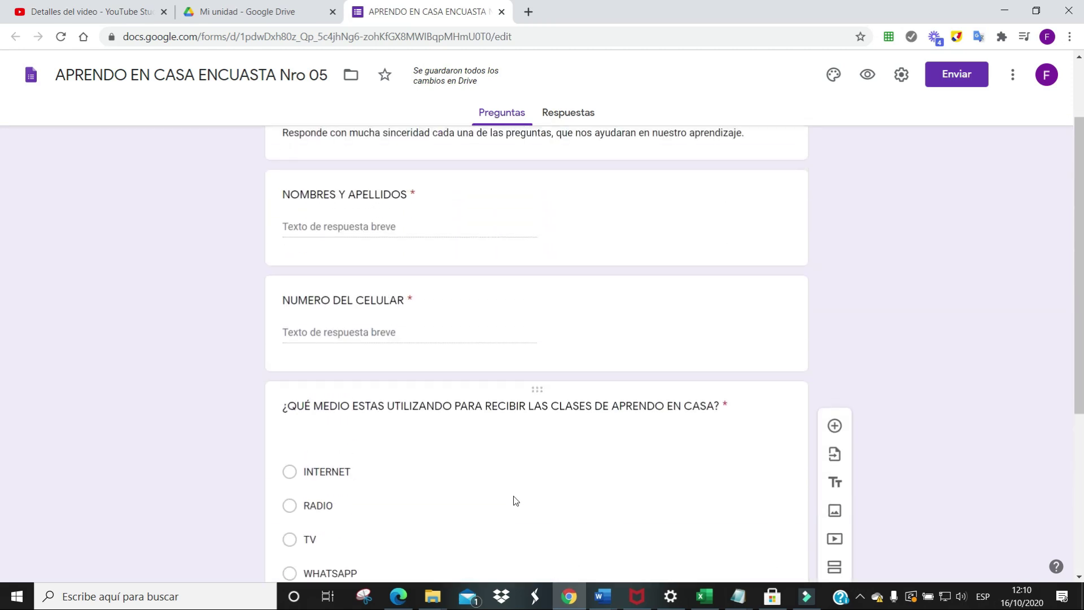
{"action": "scroll", "coordinate": [513, 496], "scroll_direction": "down", "scroll_amount": 4}
{"action": "scroll", "coordinate": [513, 496], "scroll_direction": "down", "scroll_amount": 3}
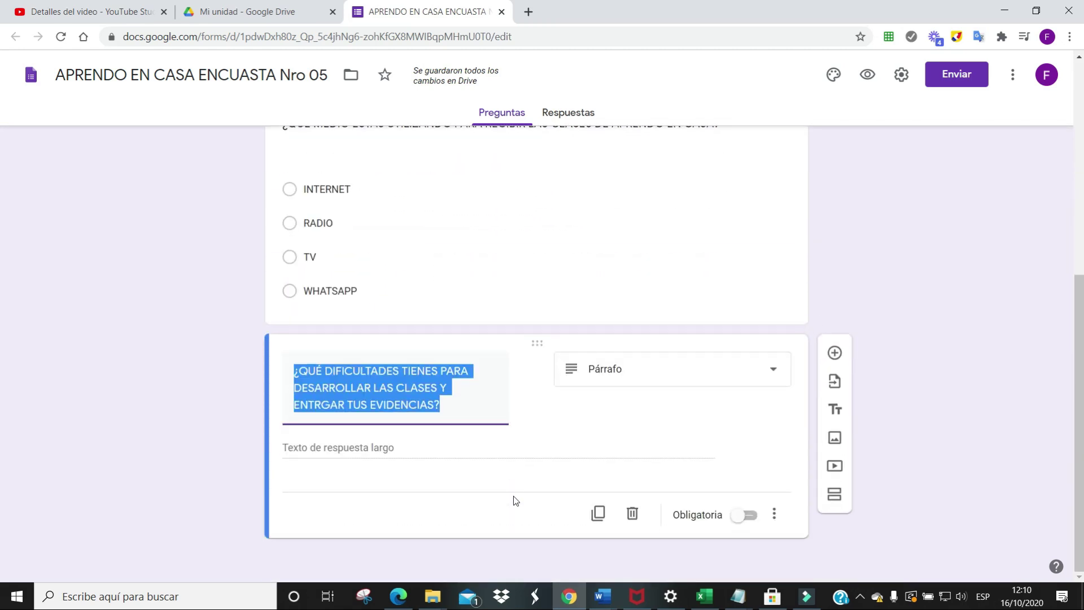
{"action": "scroll", "coordinate": [513, 496], "scroll_direction": "up", "scroll_amount": 1}
{"action": "scroll", "coordinate": [514, 496], "scroll_direction": "up", "scroll_amount": 3}
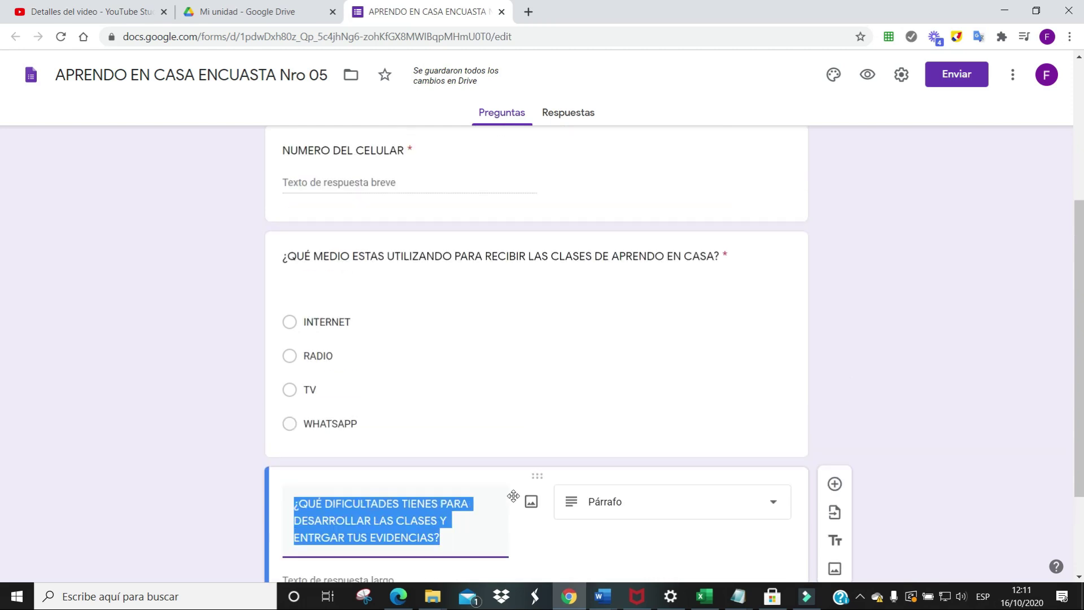
{"action": "scroll", "coordinate": [455, 469], "scroll_direction": "up", "scroll_amount": 3}
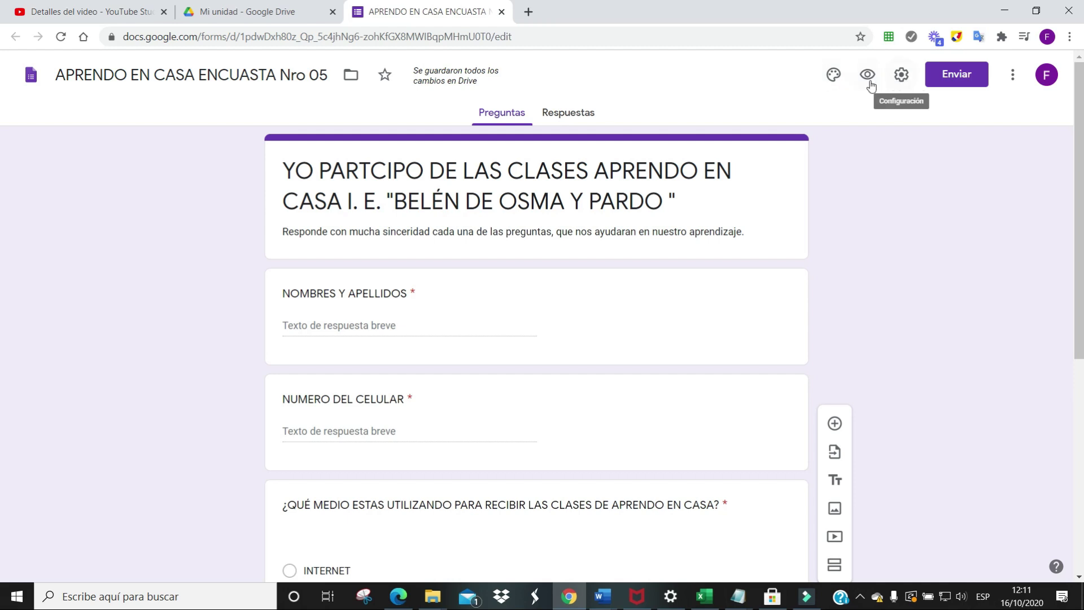
Try out several theme colours, including orange and blue, in the theme panel
{"action": "left_click", "coordinate": [834, 77]}
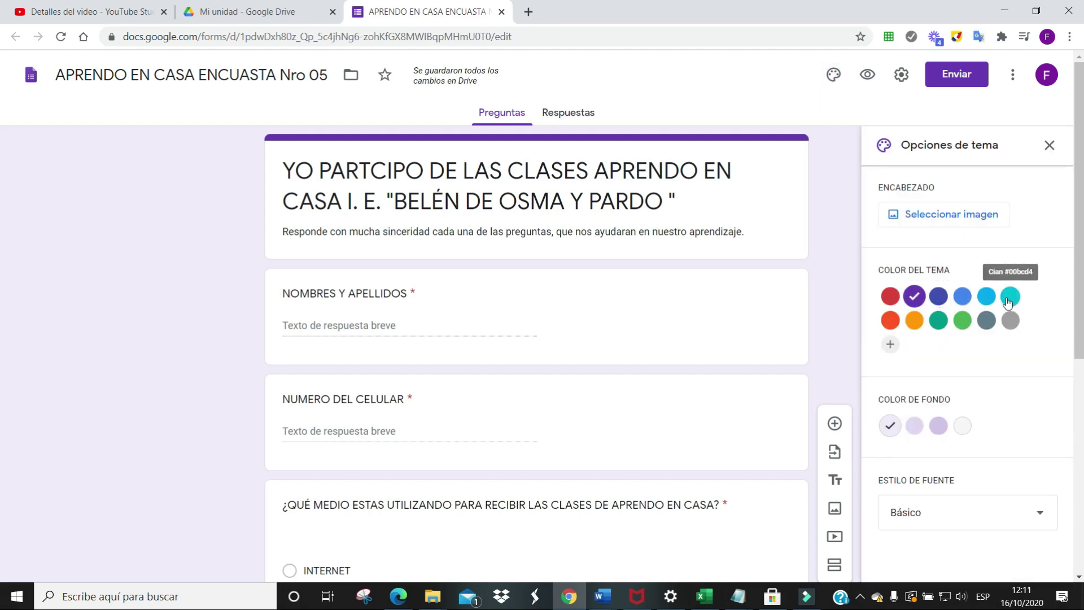
{"action": "left_click", "coordinate": [962, 321]}
{"action": "left_click", "coordinate": [915, 322]}
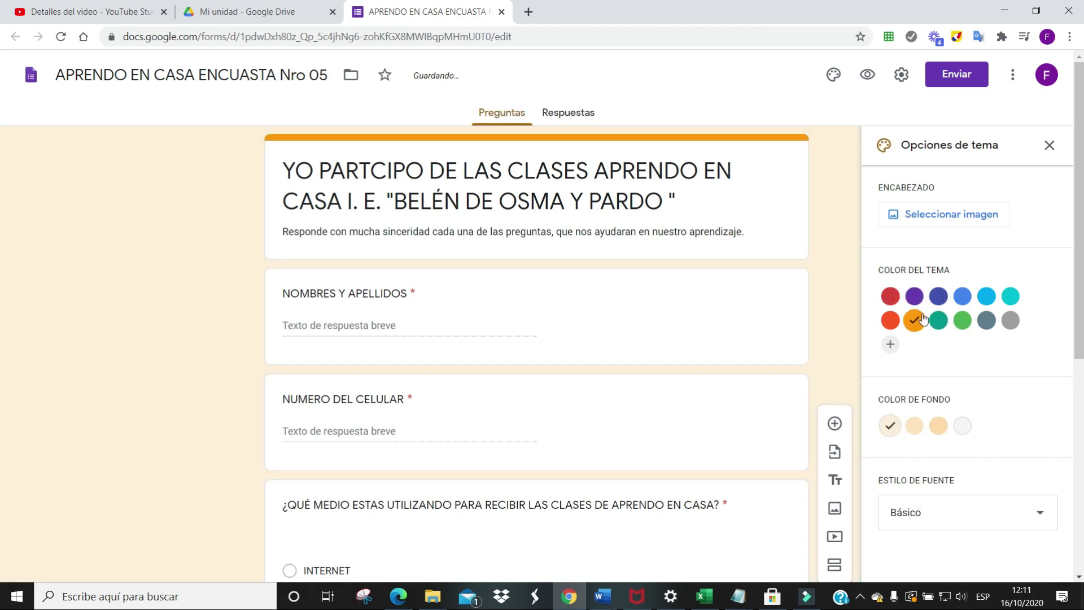
{"action": "left_click", "coordinate": [963, 298]}
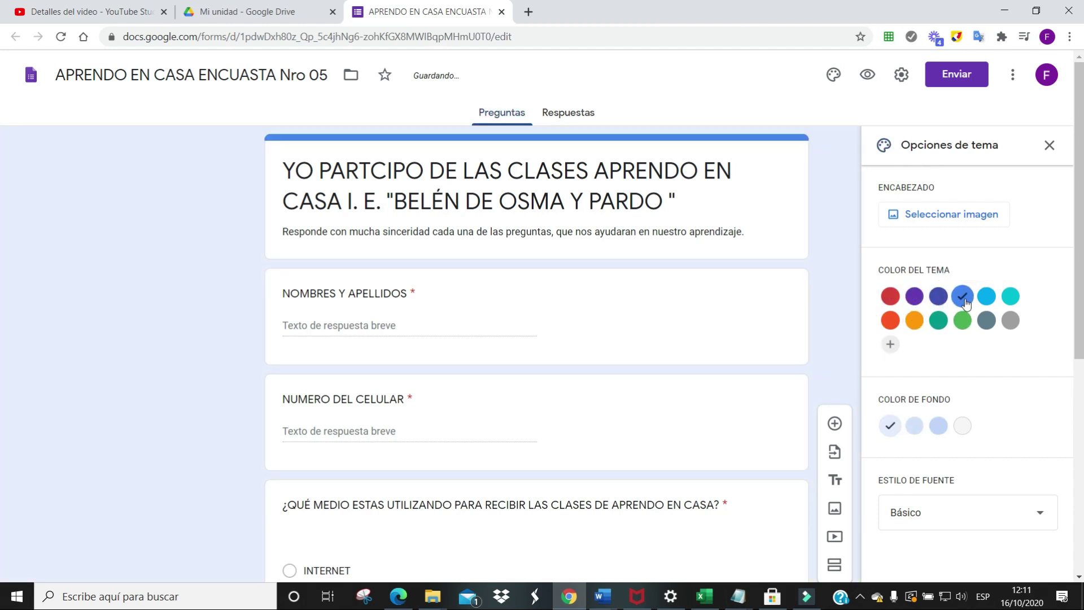
Insert the laboratory-glassware image from Temas as the form's header
{"action": "left_click", "coordinate": [919, 220]}
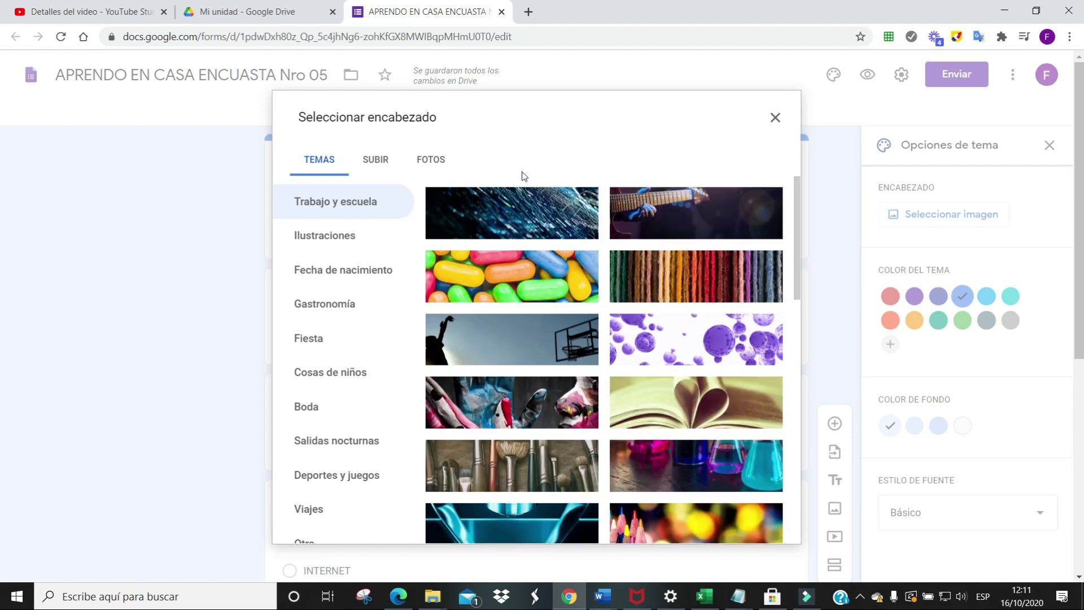
{"action": "scroll", "coordinate": [592, 251], "scroll_direction": "down", "scroll_amount": 5}
{"action": "scroll", "coordinate": [592, 250], "scroll_direction": "down", "scroll_amount": 1}
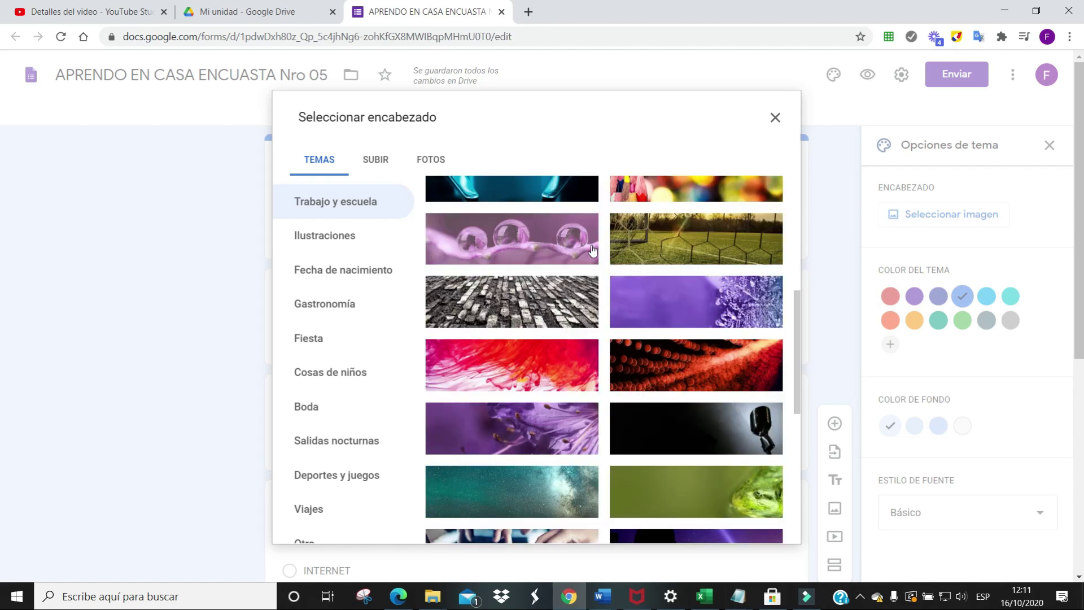
{"action": "scroll", "coordinate": [592, 250], "scroll_direction": "down", "scroll_amount": 5}
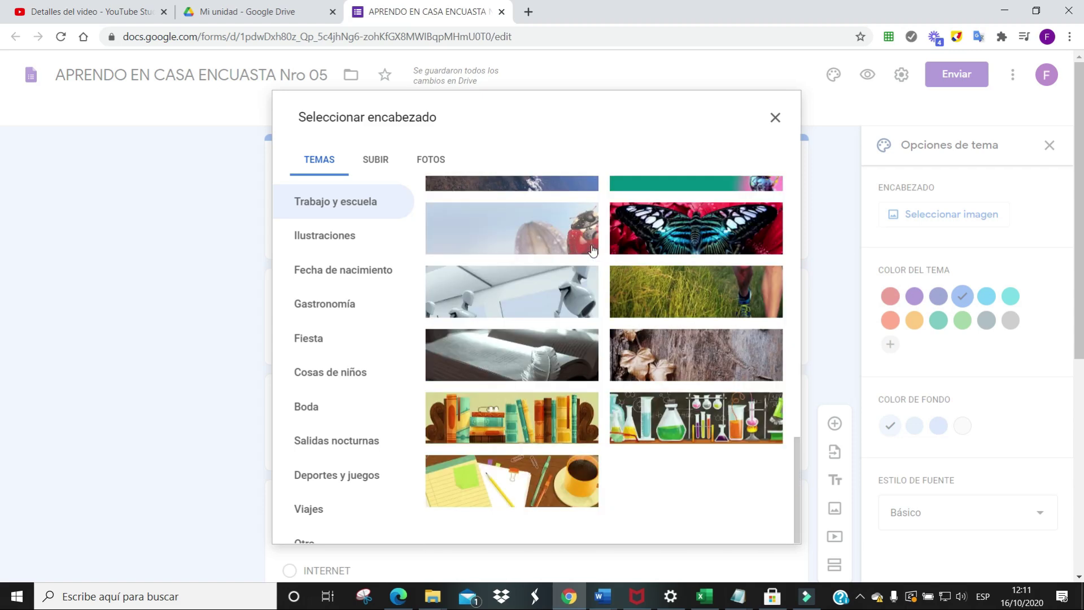
{"action": "scroll", "coordinate": [592, 250], "scroll_direction": "down", "scroll_amount": 3}
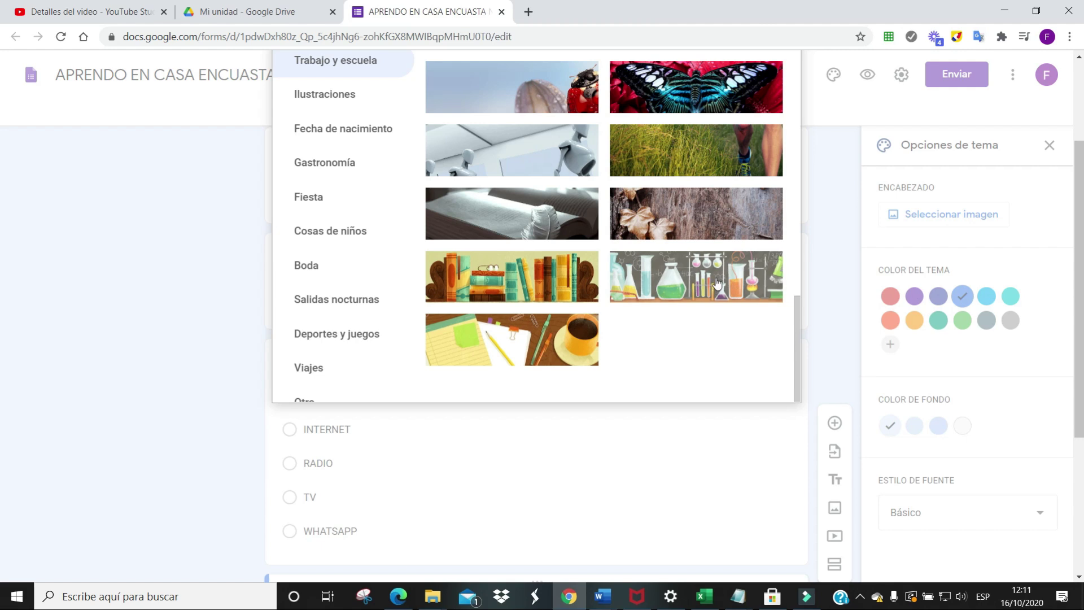
{"action": "left_click", "coordinate": [716, 283]}
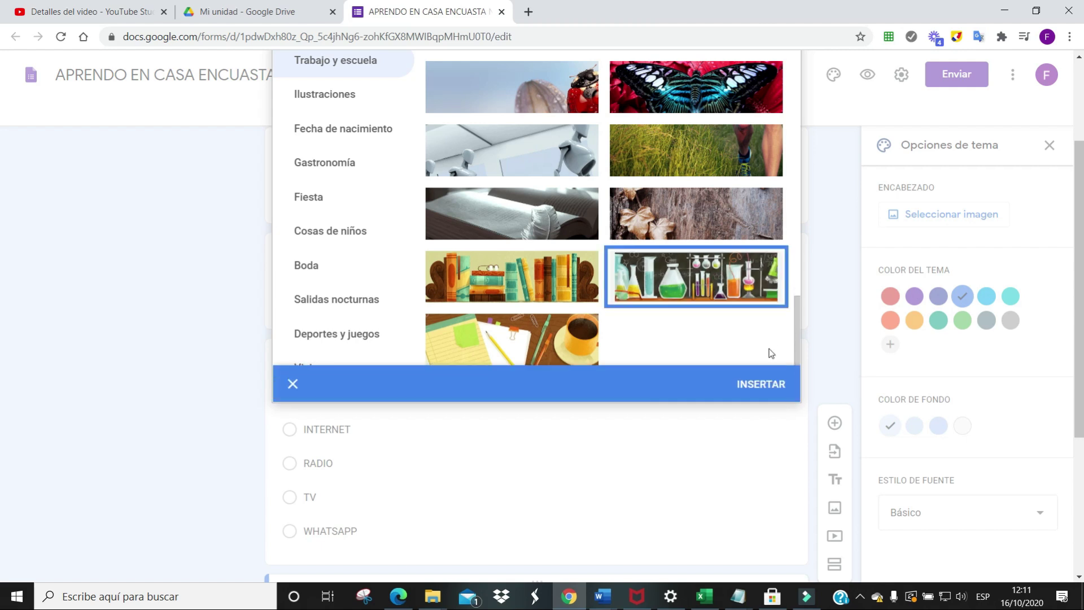
{"action": "left_click", "coordinate": [766, 386]}
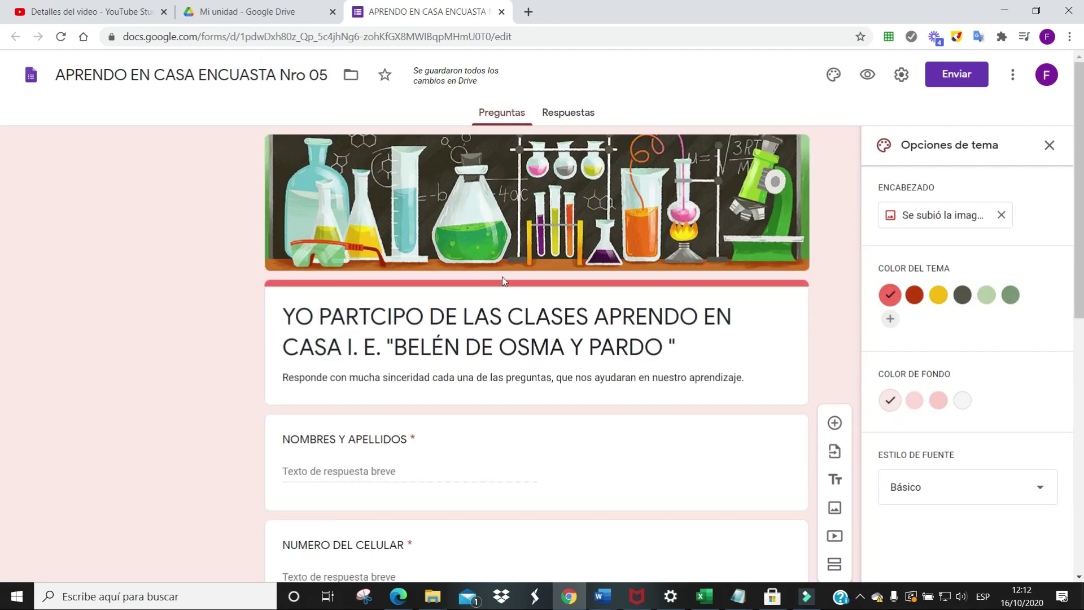
Preview the survey with its lab header and red-pink theme, then close the preview tab
{"action": "scroll", "coordinate": [530, 294], "scroll_direction": "down", "scroll_amount": 6}
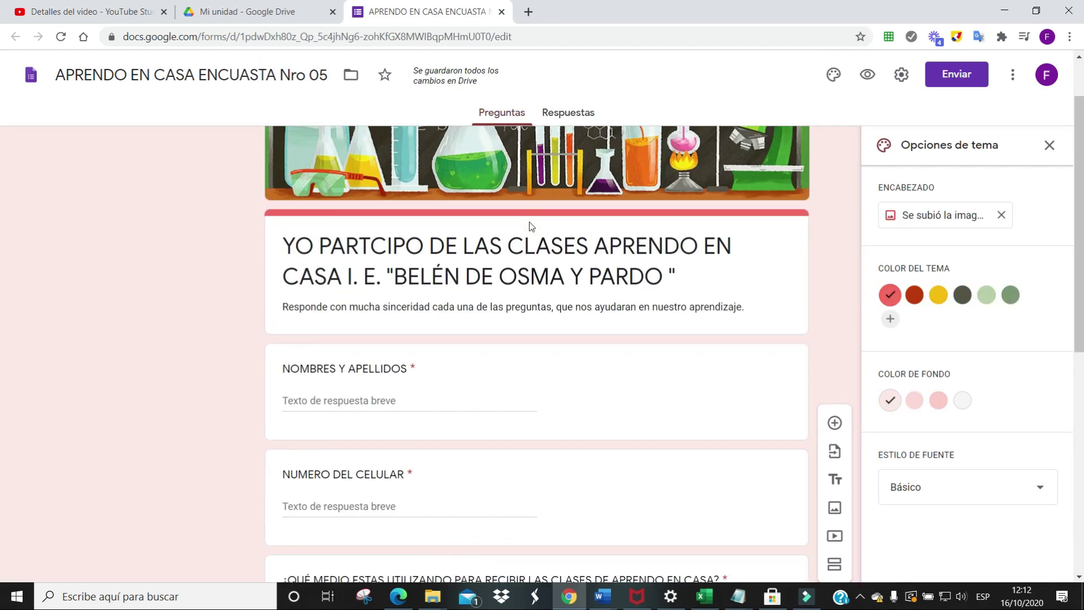
{"action": "scroll", "coordinate": [531, 226], "scroll_direction": "down", "scroll_amount": 3}
{"action": "scroll", "coordinate": [530, 225], "scroll_direction": "up", "scroll_amount": 9}
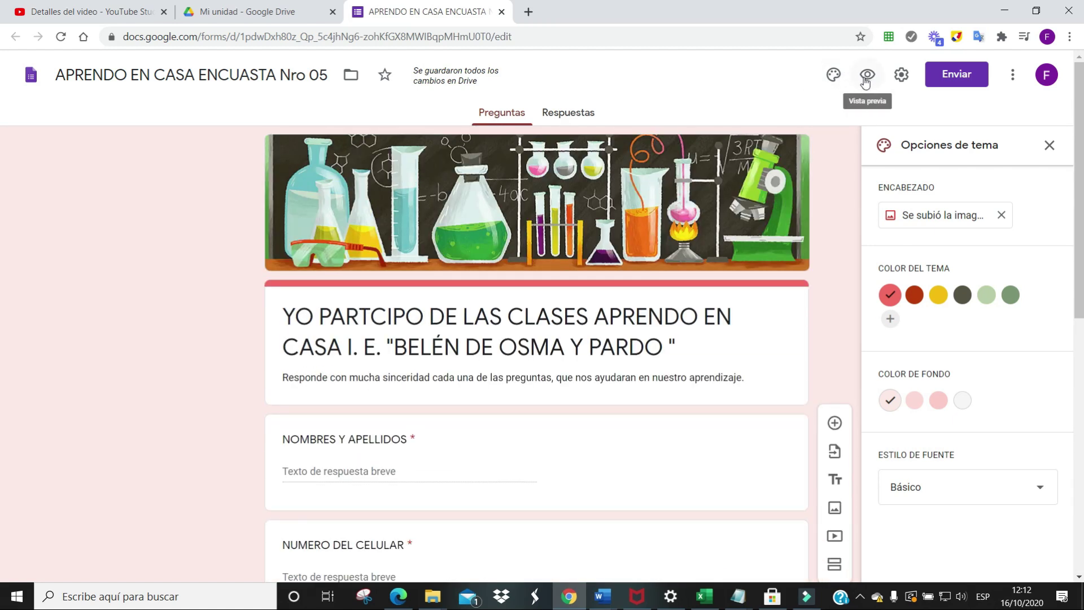
{"action": "left_click", "coordinate": [867, 79]}
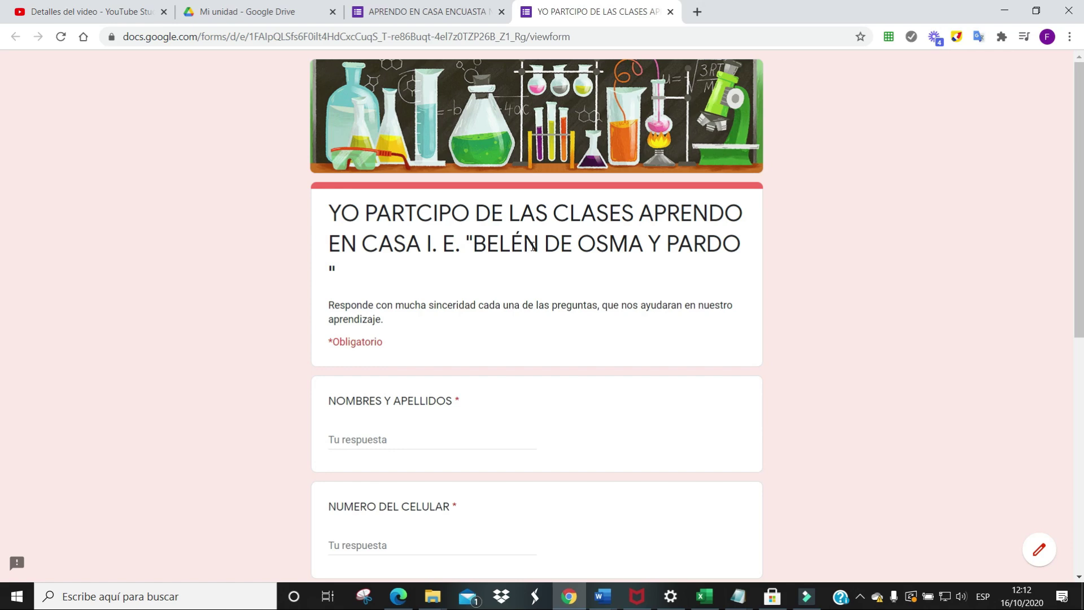
{"action": "scroll", "coordinate": [534, 247], "scroll_direction": "down", "scroll_amount": 8}
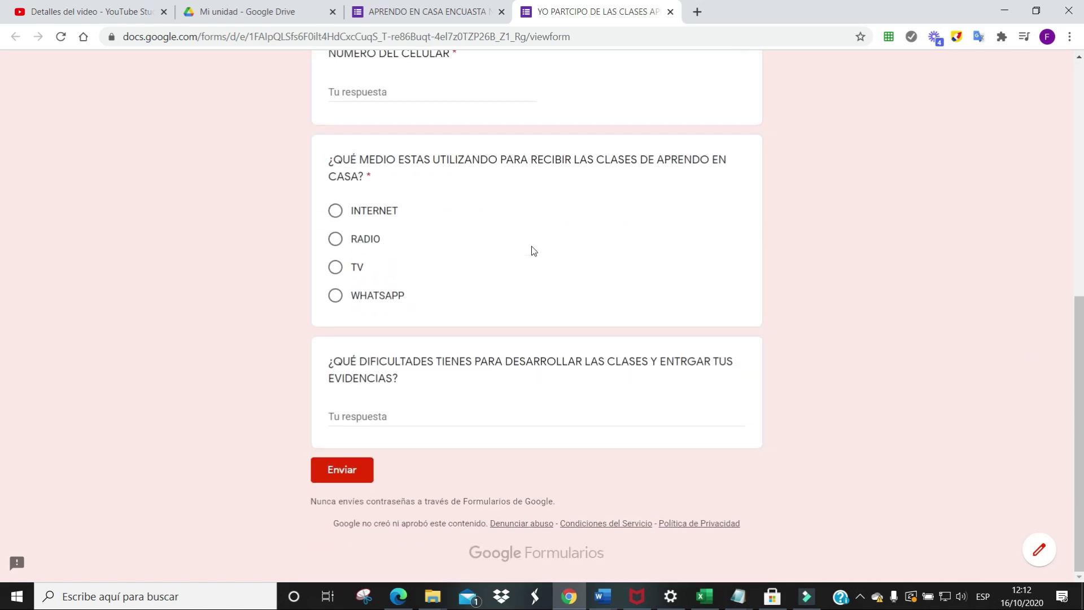
{"action": "scroll", "coordinate": [534, 250], "scroll_direction": "up", "scroll_amount": 8}
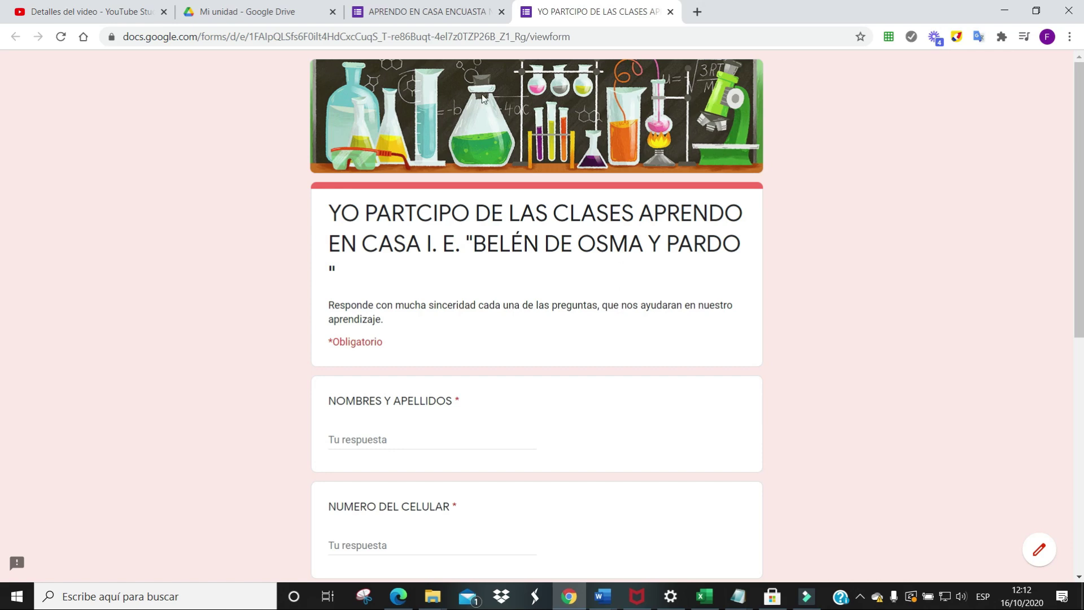
{"action": "left_click", "coordinate": [675, 16]}
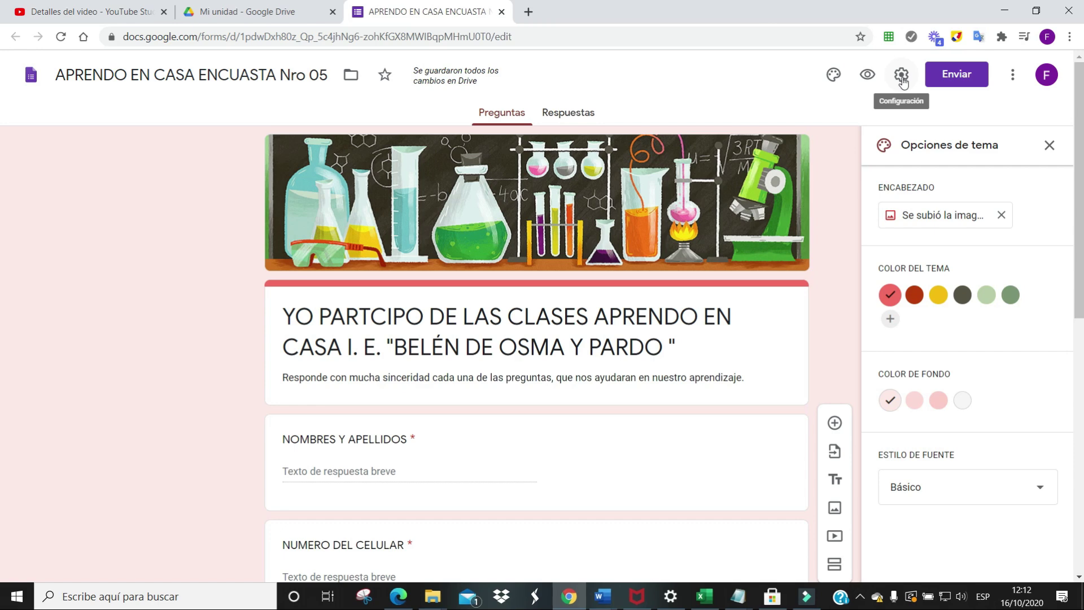
In Presentación settings, set the confirmation message to 'TUS RESPUESTAS HAN SIDO ENTREGADOS SATISFACTORIAMENTE' and save
{"action": "left_click", "coordinate": [902, 82]}
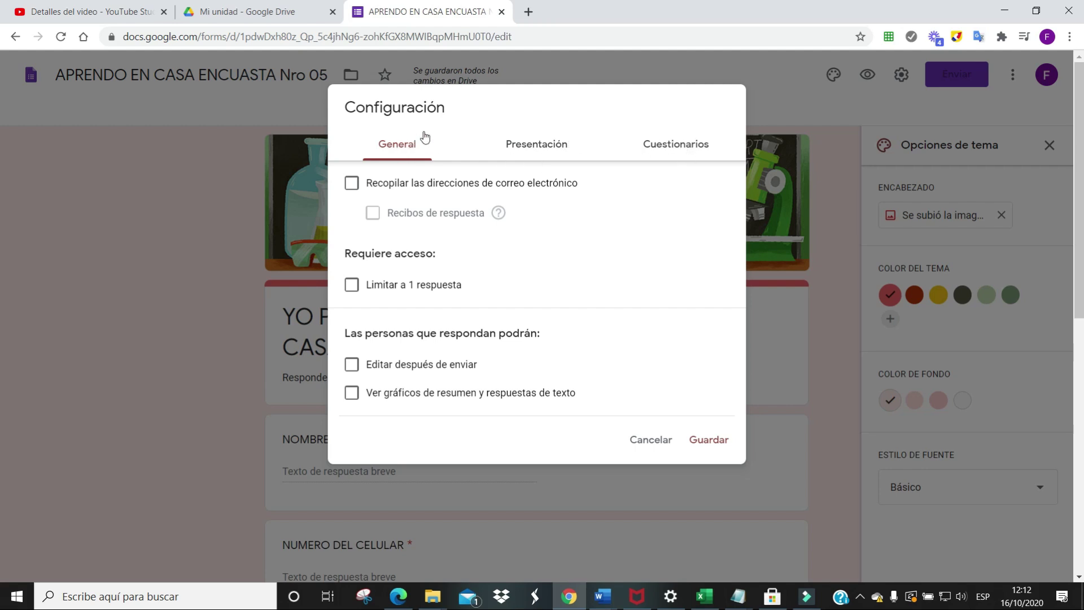
{"action": "left_click", "coordinate": [544, 153]}
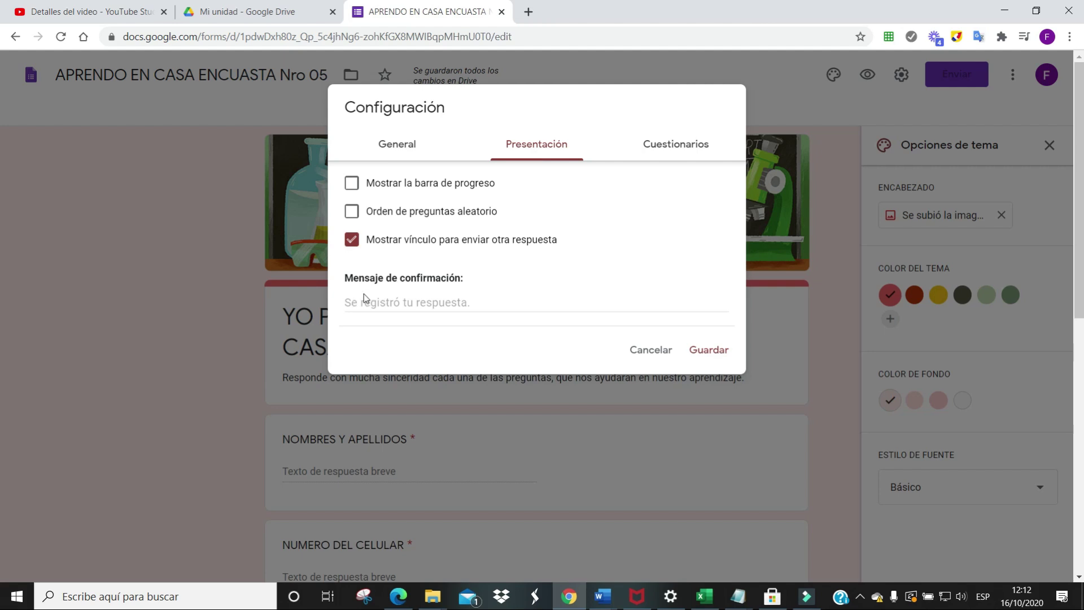
{"action": "left_click", "coordinate": [537, 305]}
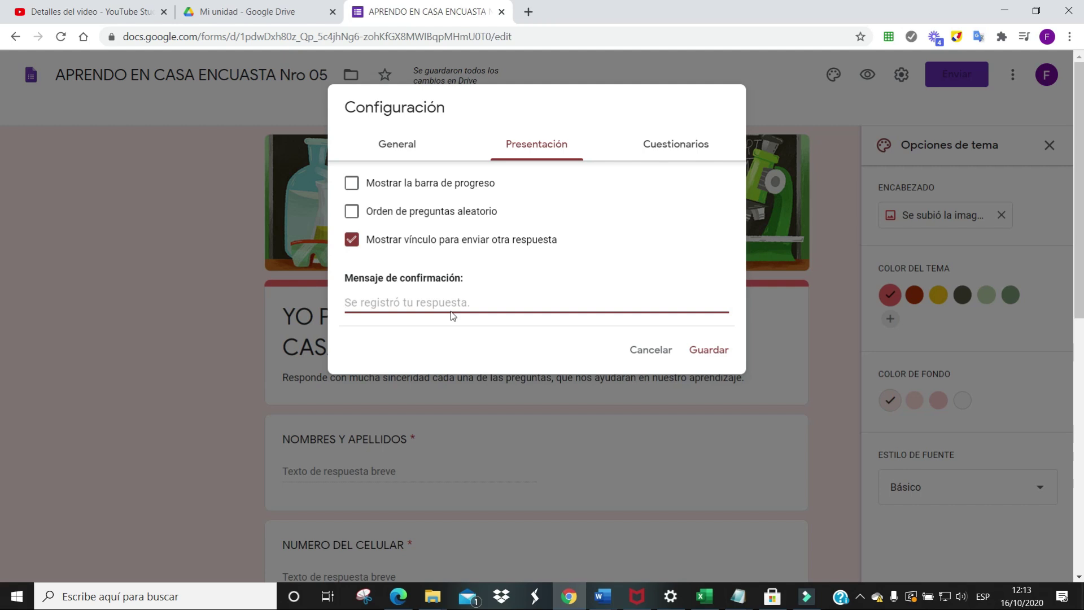
{"action": "type", "text": "TUS RESPUESTAS HAN SIDO ENTREGADOS SATISFACTORIAMENTE"}
{"action": "key", "text": "ctrl+a"}
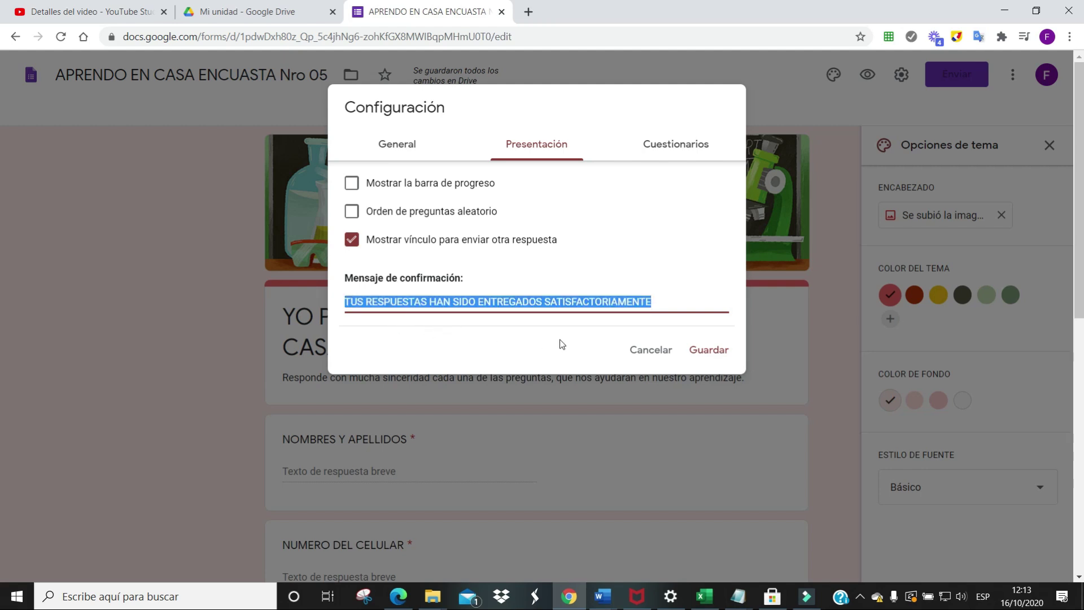
{"action": "left_click", "coordinate": [706, 353]}
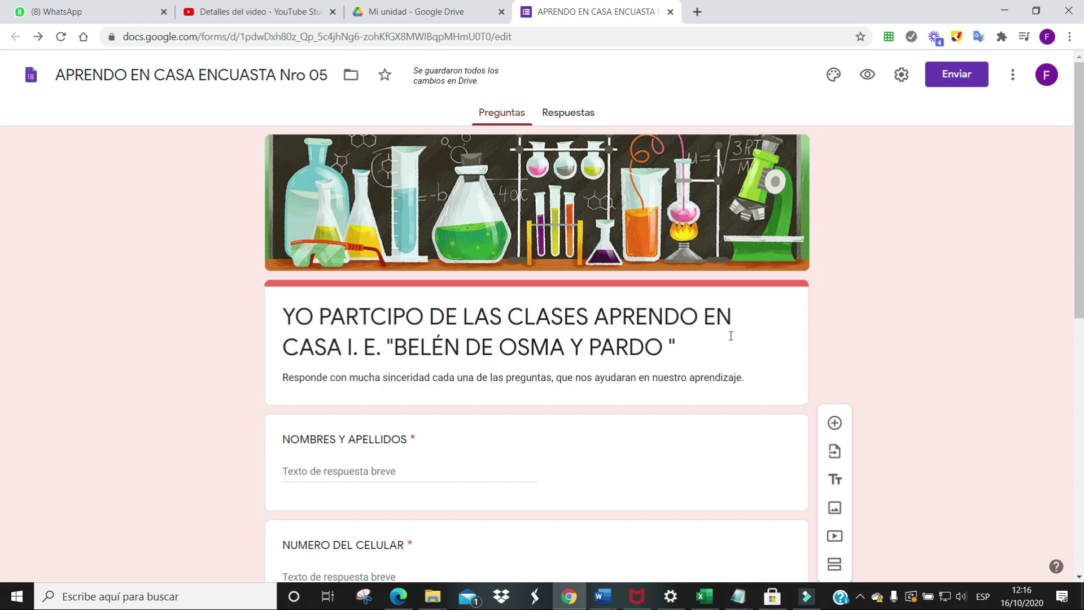
{"action": "left_click", "coordinate": [960, 78]}
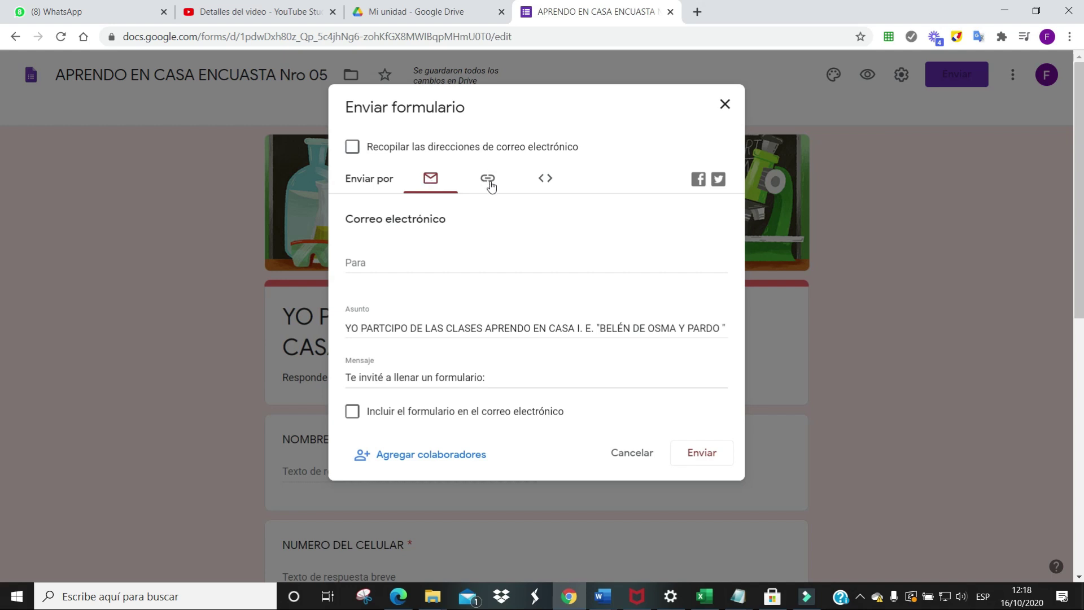
{"action": "left_click", "coordinate": [488, 180]}
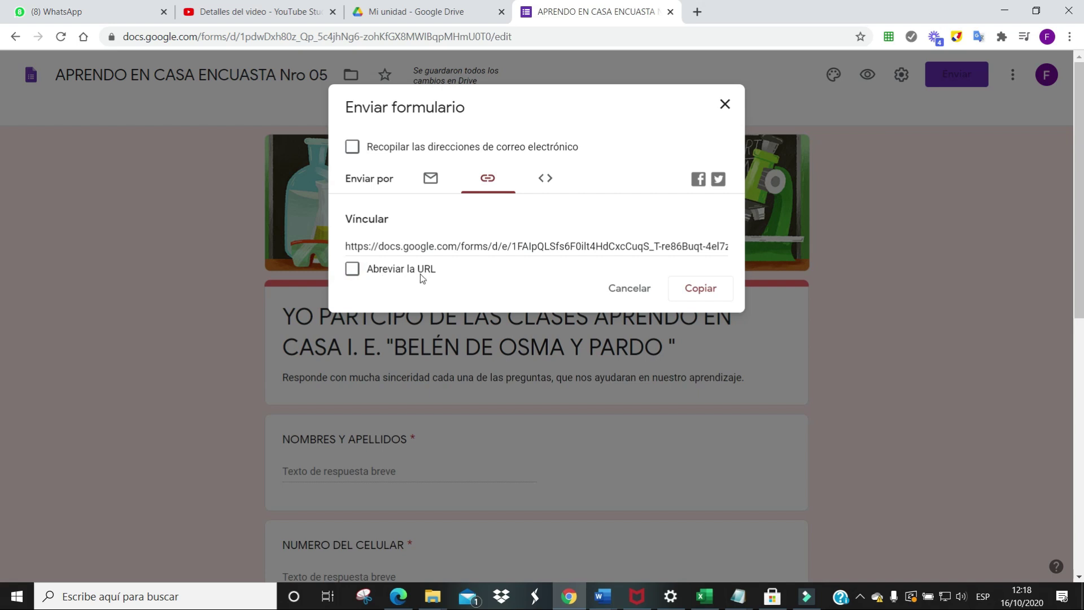
{"action": "left_click", "coordinate": [353, 269]}
{"action": "key", "text": "ctrl+c"}
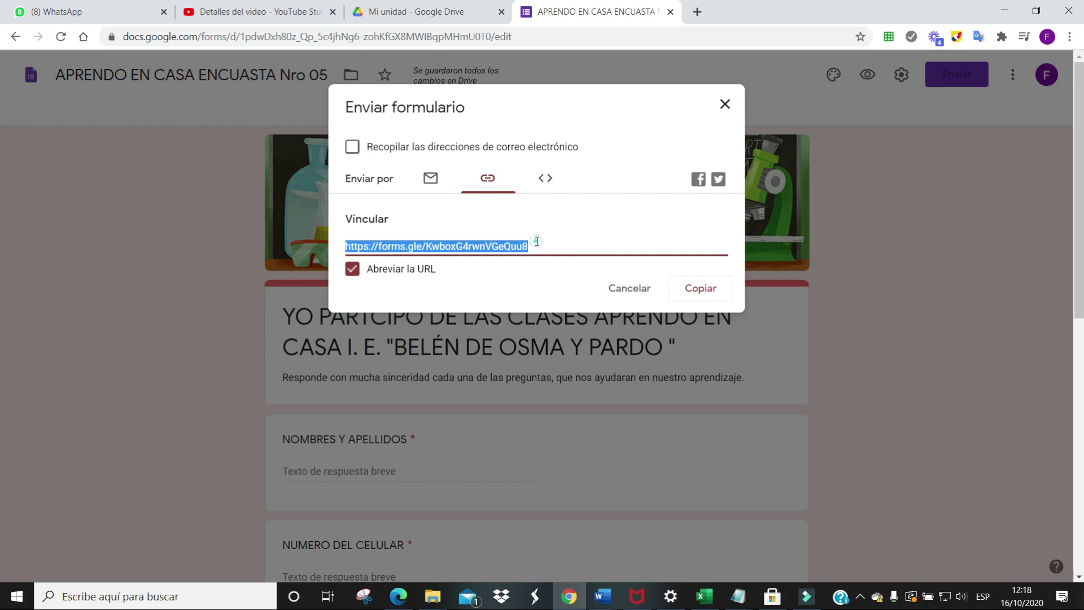
{"action": "left_click", "coordinate": [454, 247]}
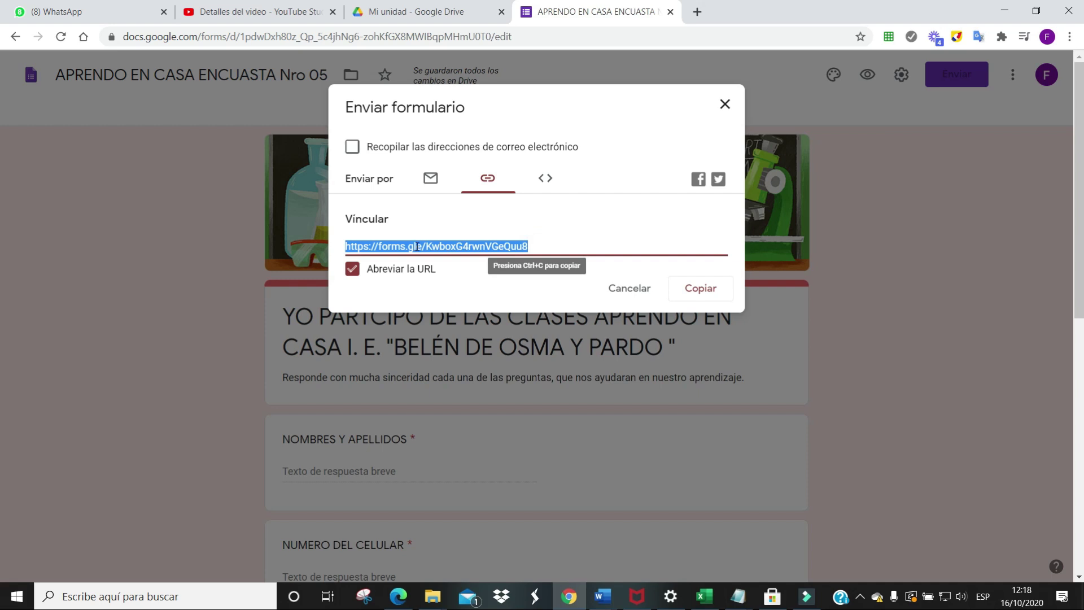
{"action": "left_click", "coordinate": [701, 290]}
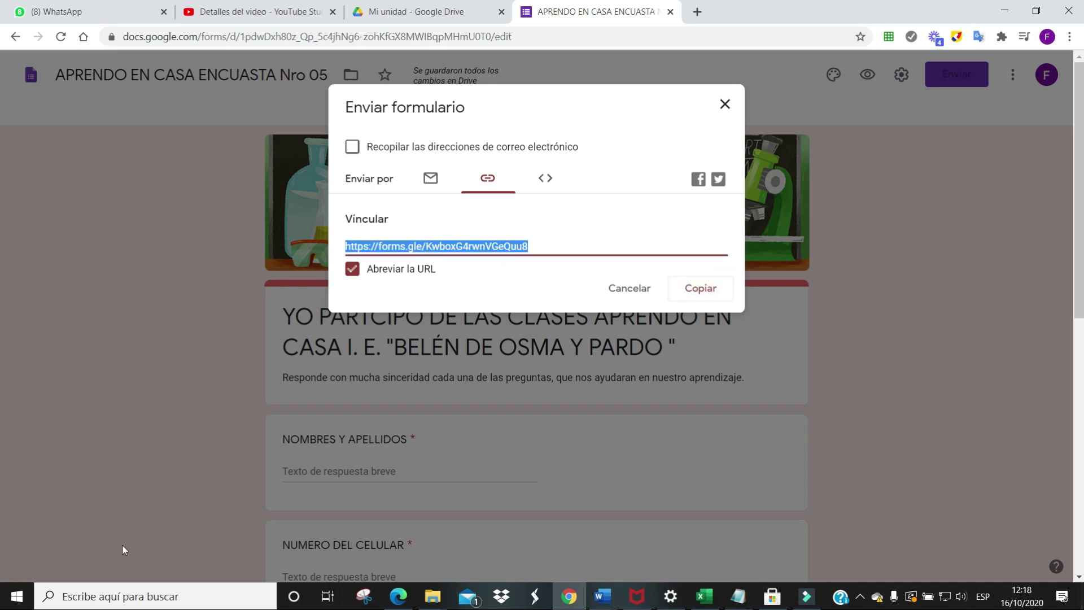
In the 4to f APRENDOENCASA. BOP WhatsApp group, send a greeting inviting students to answer the survey
{"action": "left_click", "coordinate": [110, 15]}
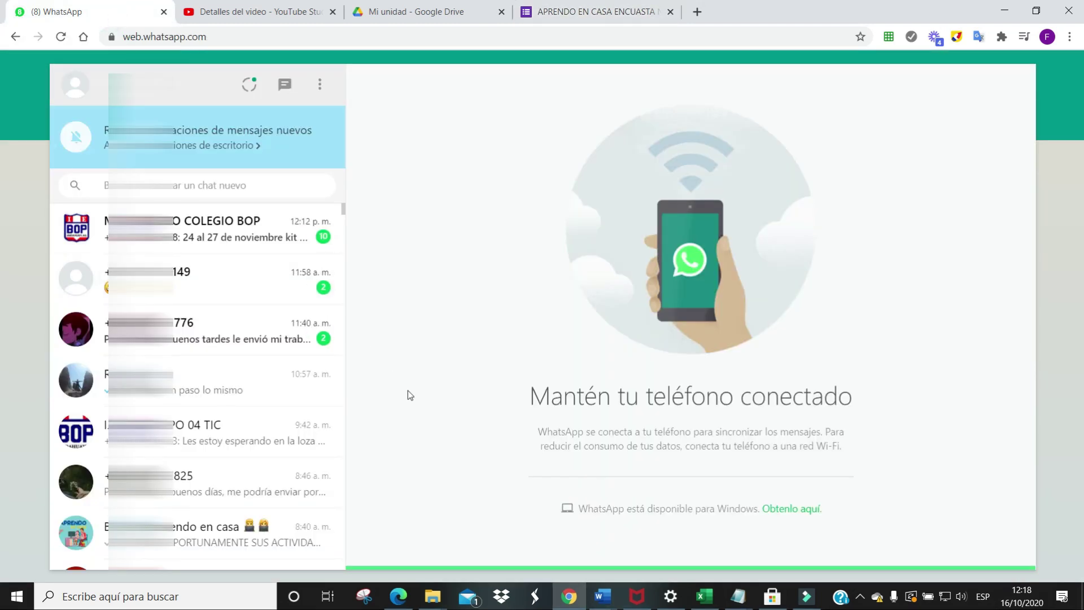
{"action": "scroll", "coordinate": [189, 500], "scroll_direction": "down", "scroll_amount": 4}
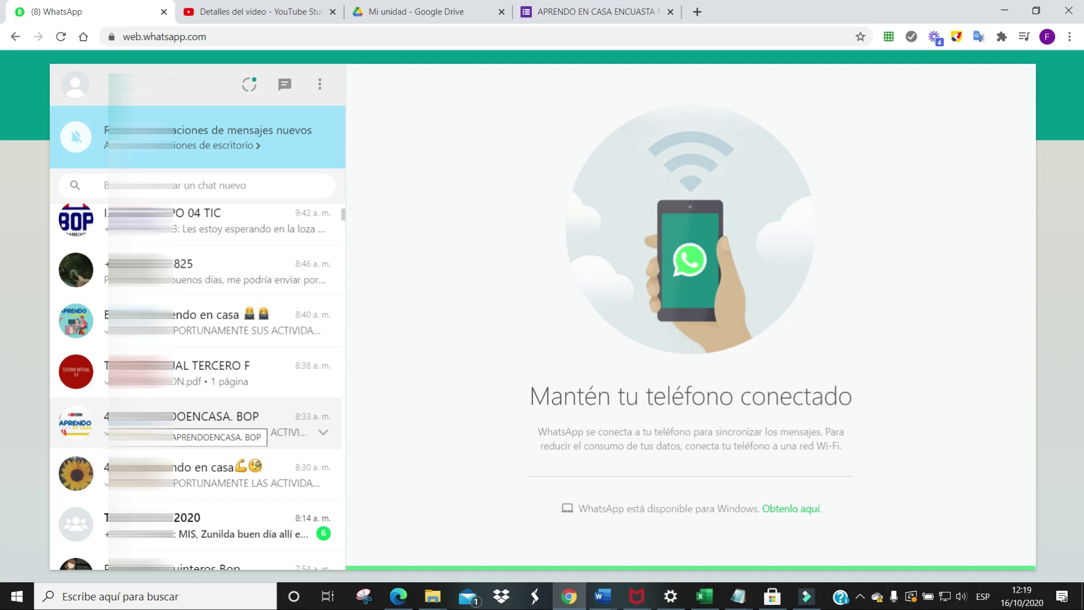
{"action": "left_click", "coordinate": [221, 421]}
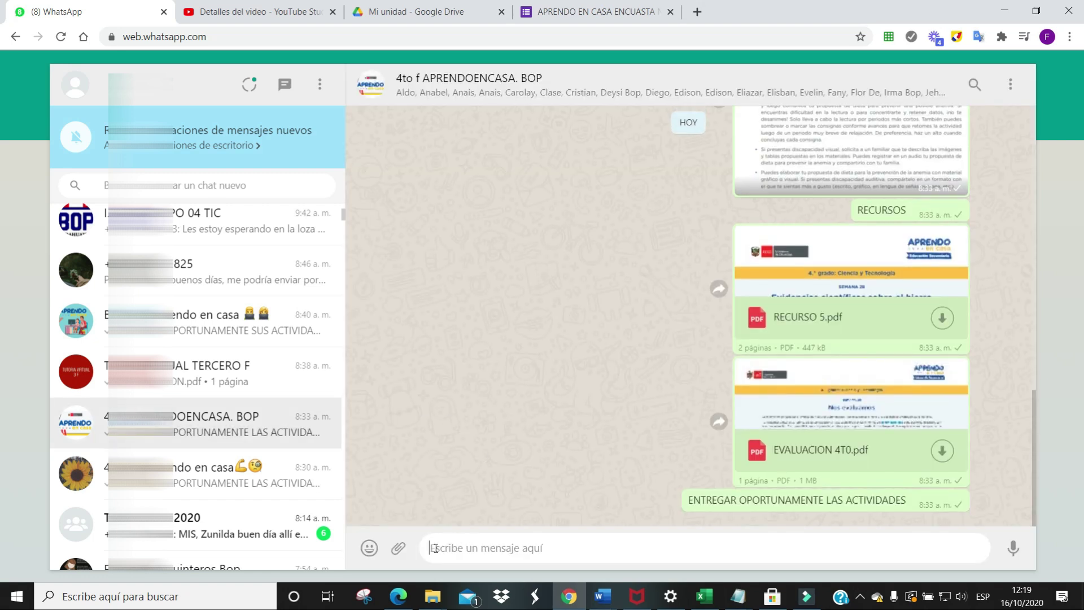
{"action": "type", "text": "BUENAS TARDES QUERIDOS ESTUDIANTES, ESTA ENCUESTA ES PARA SABER QUIENES ESTAN"}
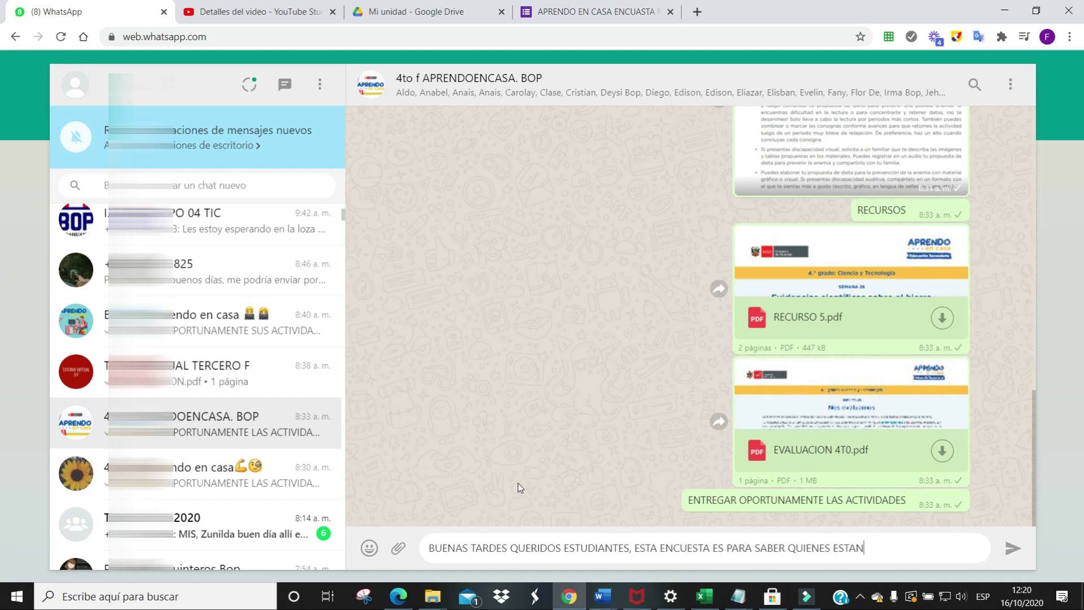
{"action": "type", "text": " PARTICIANDO EN LA ESTRATEGIA APRENDO EN CASA, POR FAVOR HACER CLICK EN EL ENLACE Y RESPONDER LASPREGUNTAS"}
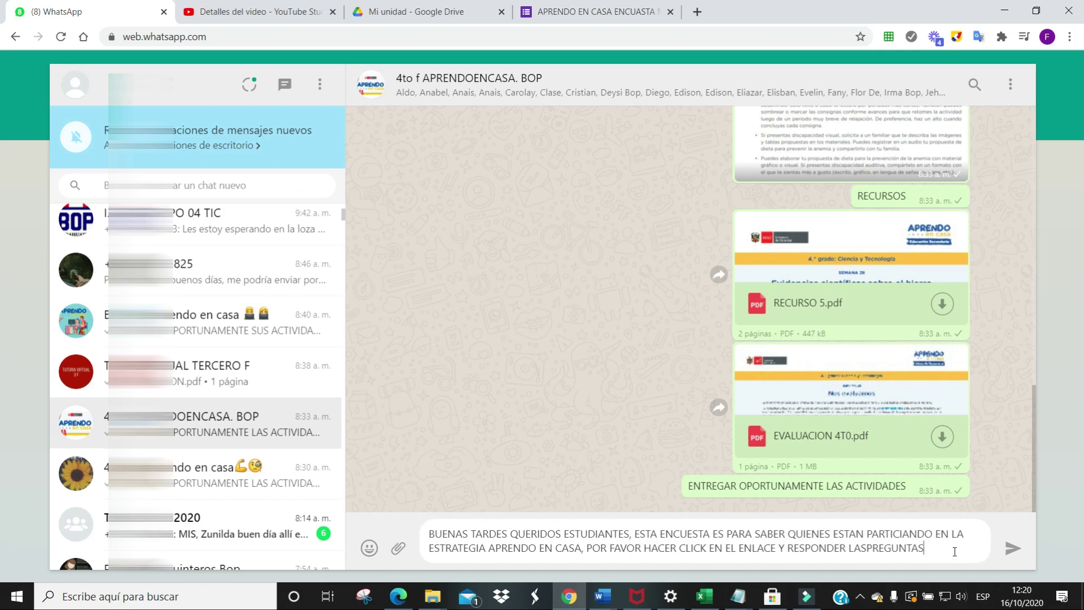
{"action": "type", "text": "."}
{"action": "key", "text": "Return"}
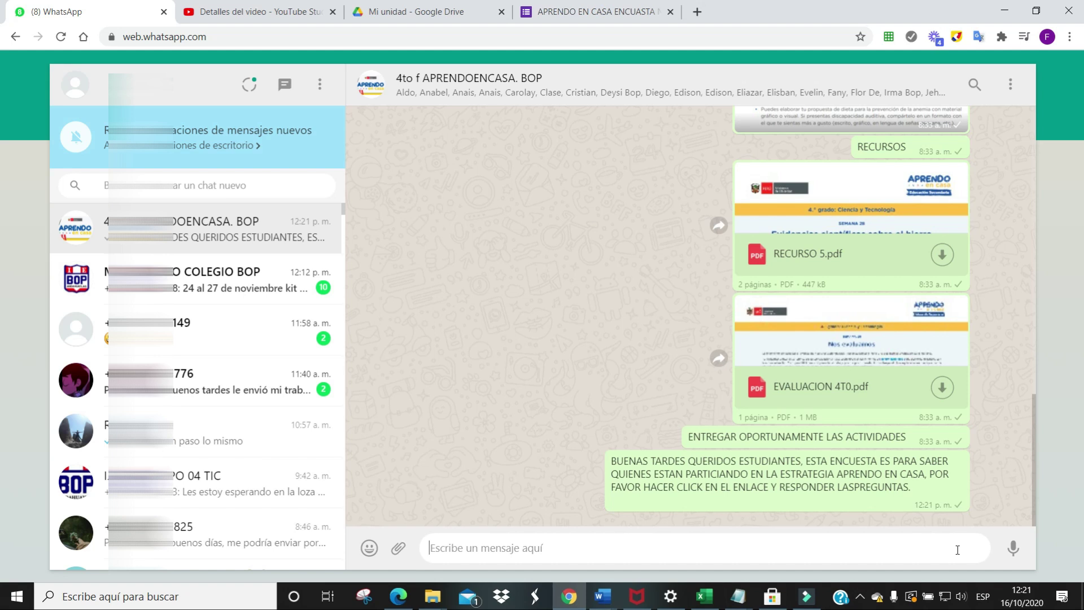
Send the form's short link to the group and open it to test
{"action": "key", "text": "ctrl+v"}
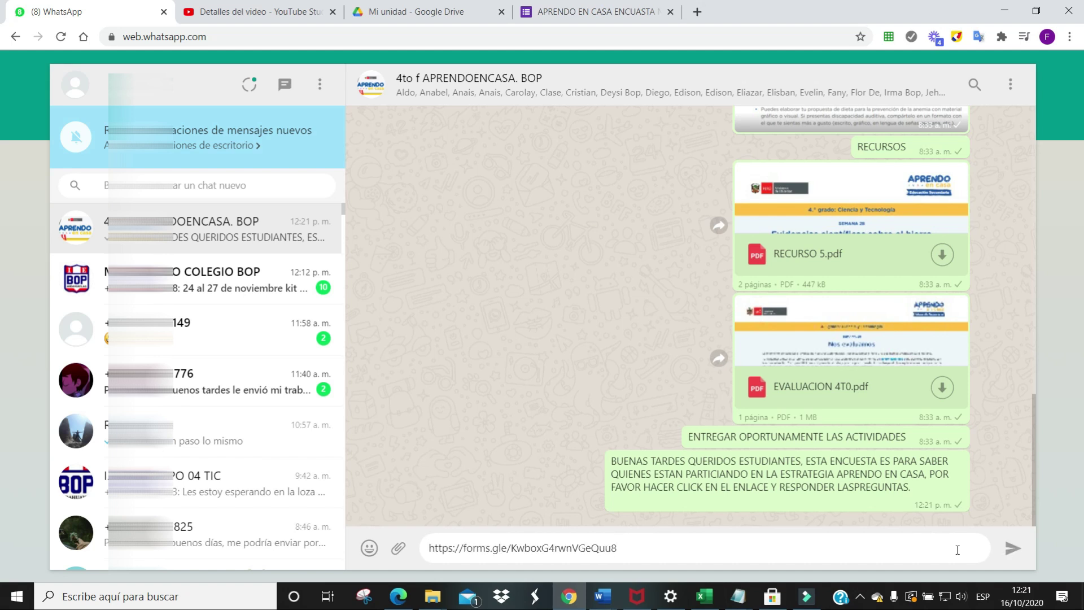
{"action": "left_click", "coordinate": [1008, 553]}
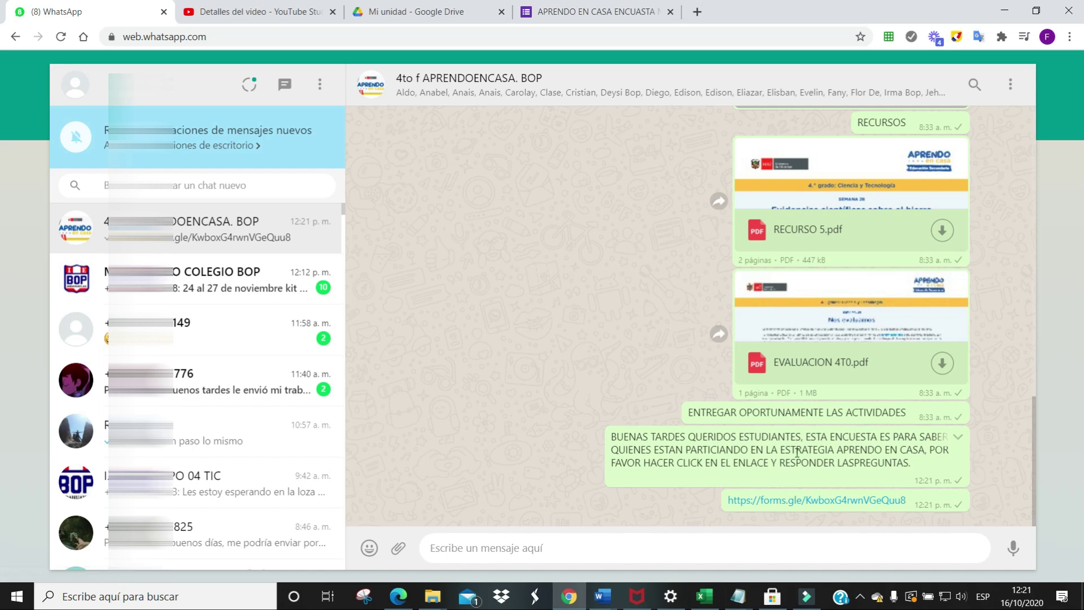
{"action": "left_click", "coordinate": [838, 507]}
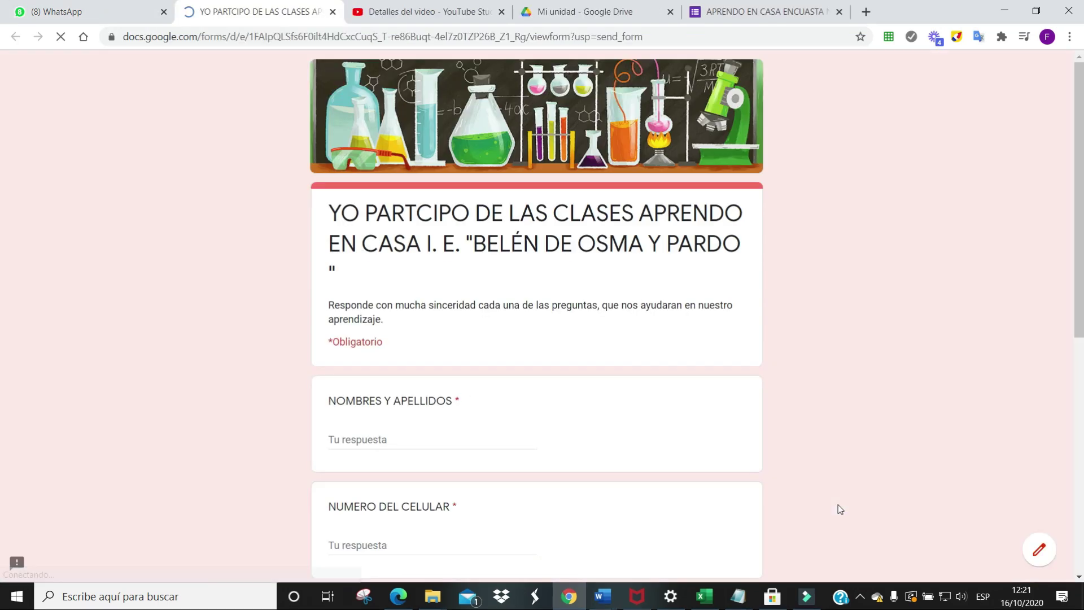
Submit a test response with a student's full name entered under NOMBRES Y APELLIDOS
{"action": "scroll", "coordinate": [568, 252], "scroll_direction": "down", "scroll_amount": 2}
{"action": "scroll", "coordinate": [568, 252], "scroll_direction": "down", "scroll_amount": 5}
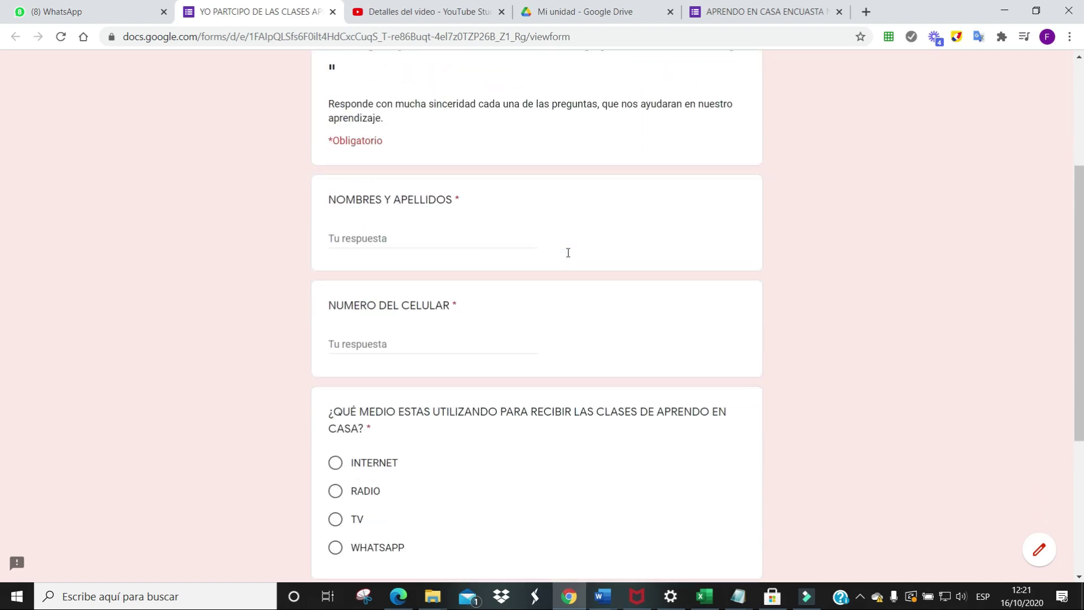
{"action": "scroll", "coordinate": [569, 252], "scroll_direction": "up", "scroll_amount": 6}
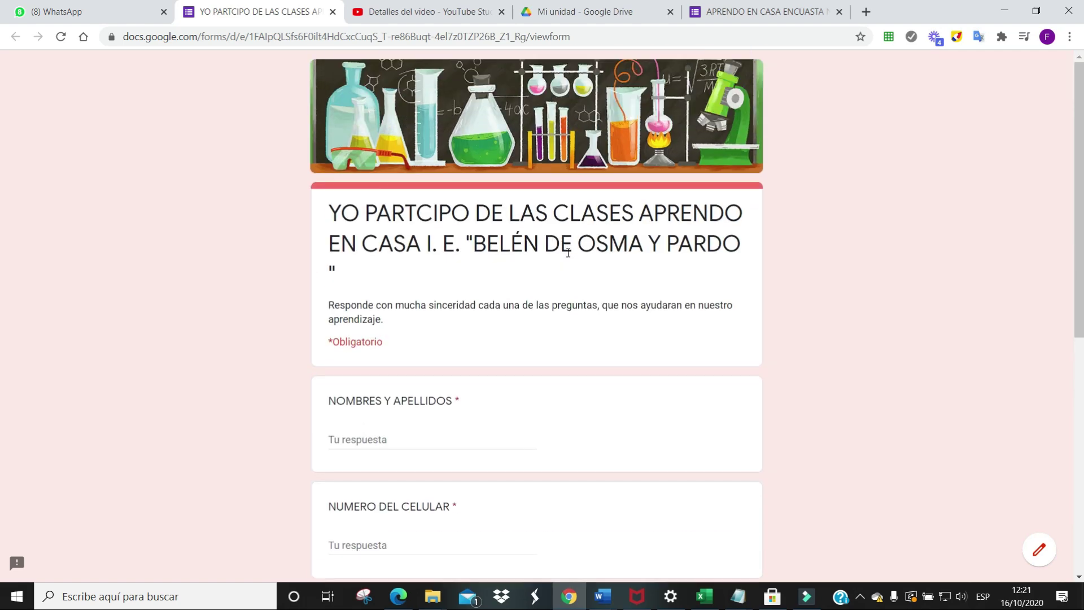
{"action": "scroll", "coordinate": [568, 253], "scroll_direction": "down", "scroll_amount": 2}
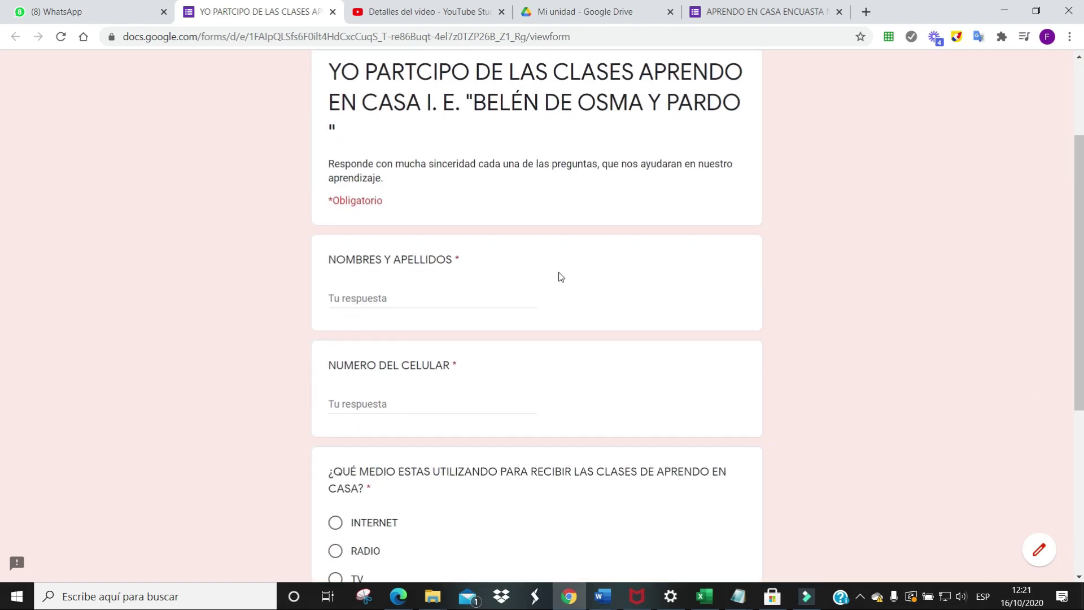
{"action": "left_click", "coordinate": [333, 298]}
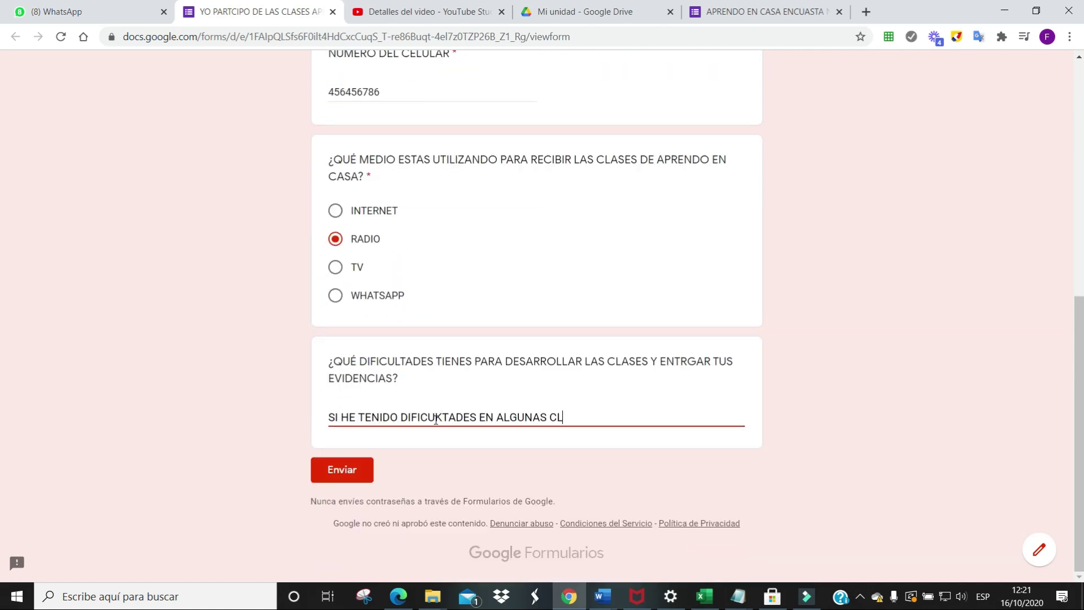
{"action": "scroll", "coordinate": [497, 265], "scroll_direction": "up", "scroll_amount": 10}
{"action": "scroll", "coordinate": [499, 265], "scroll_direction": "down", "scroll_amount": 1}
{"action": "scroll", "coordinate": [499, 266], "scroll_direction": "down", "scroll_amount": 4}
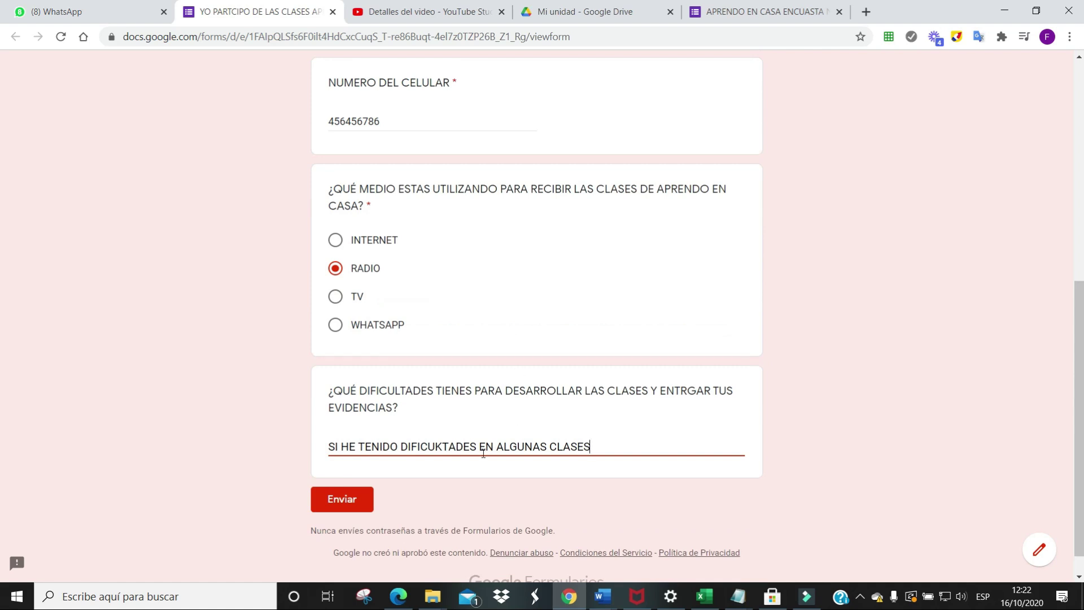
{"action": "left_click", "coordinate": [328, 507]}
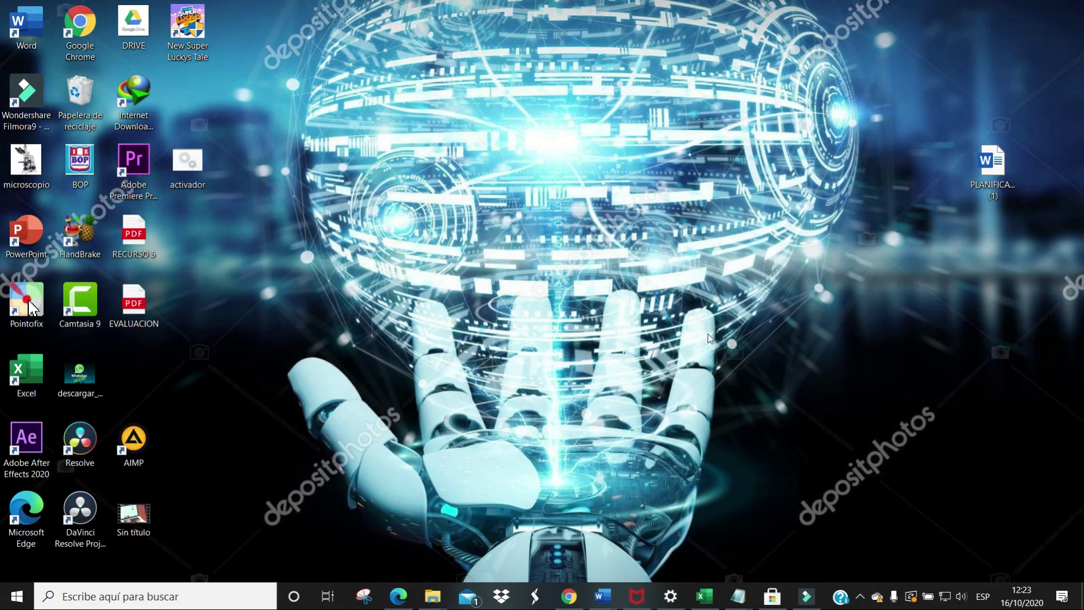
Reopen the APRENDO EN CASA ENCUASTA Nro 05 form from Google Drive's recent files
{"action": "left_click", "coordinate": [567, 602]}
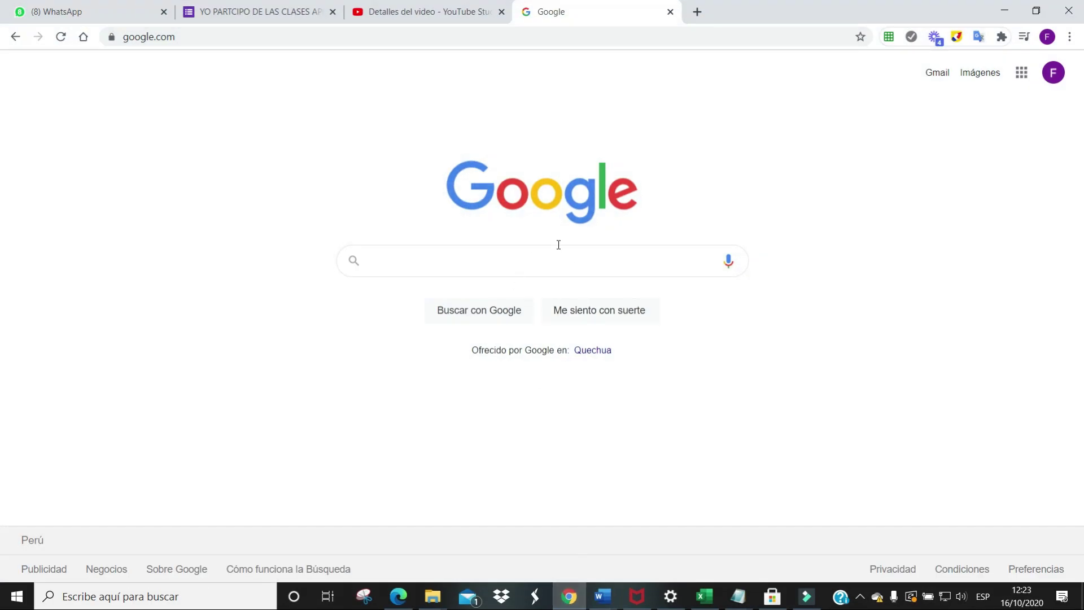
{"action": "left_click", "coordinate": [1022, 73]}
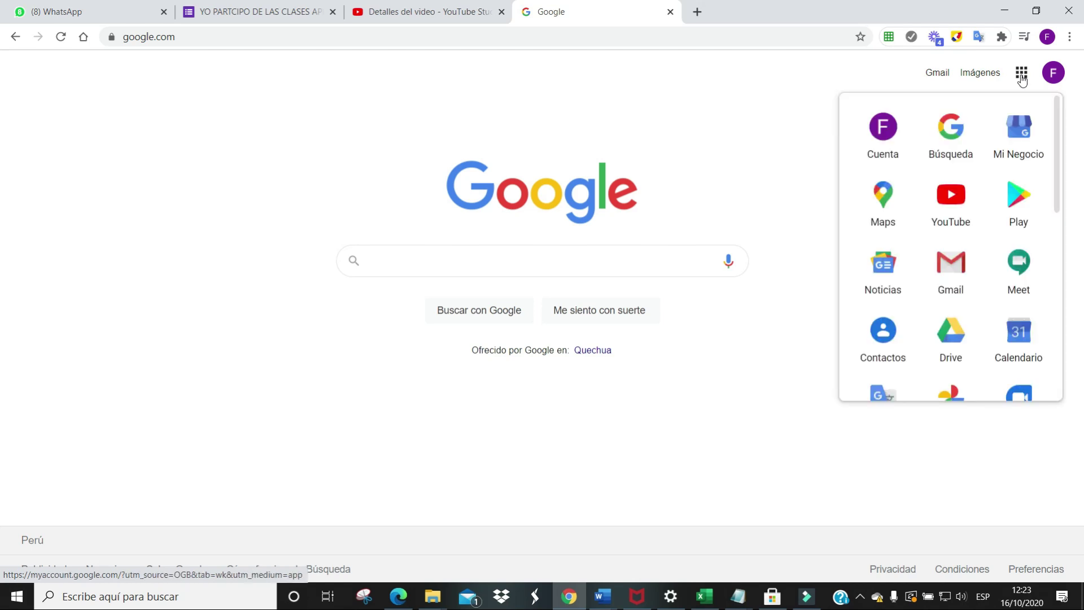
{"action": "scroll", "coordinate": [998, 283], "scroll_direction": "down", "scroll_amount": 2}
{"action": "left_click", "coordinate": [956, 201]}
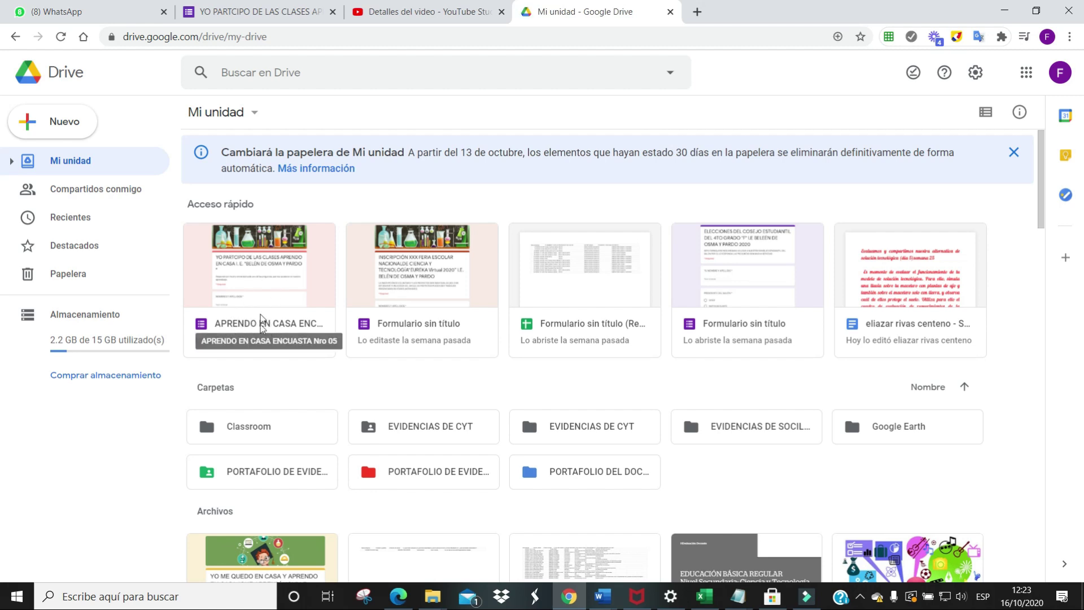
{"action": "double_click", "coordinate": [260, 272]}
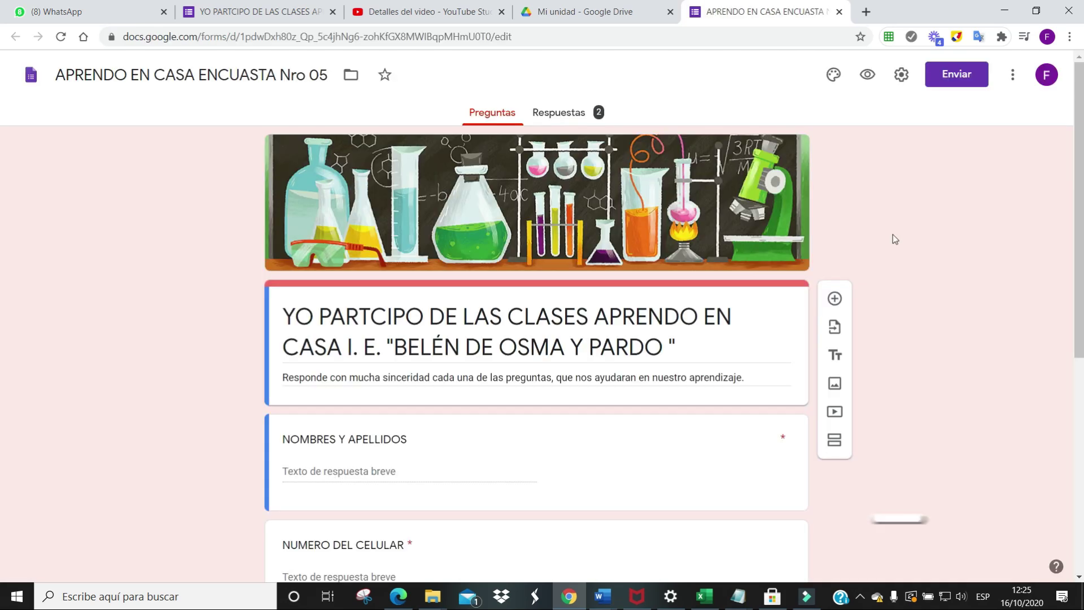
Browse the Respuestas summary listing both answers for NOMBRES Y APELLIDOS and NUMERO DEL CELULAR
{"action": "scroll", "coordinate": [542, 231], "scroll_direction": "down", "scroll_amount": 3}
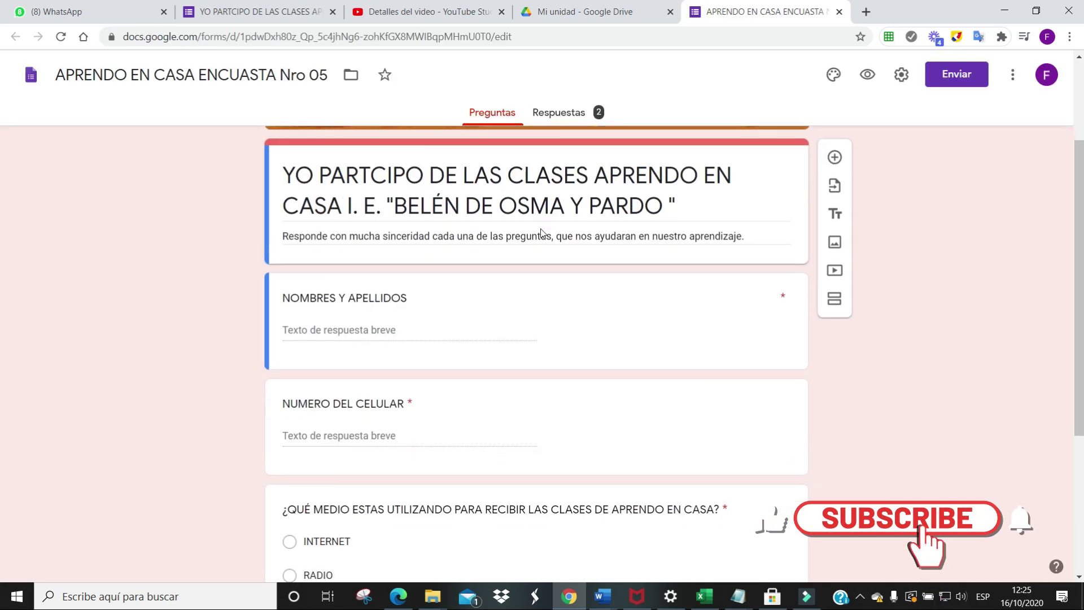
{"action": "scroll", "coordinate": [541, 231], "scroll_direction": "up", "scroll_amount": 3}
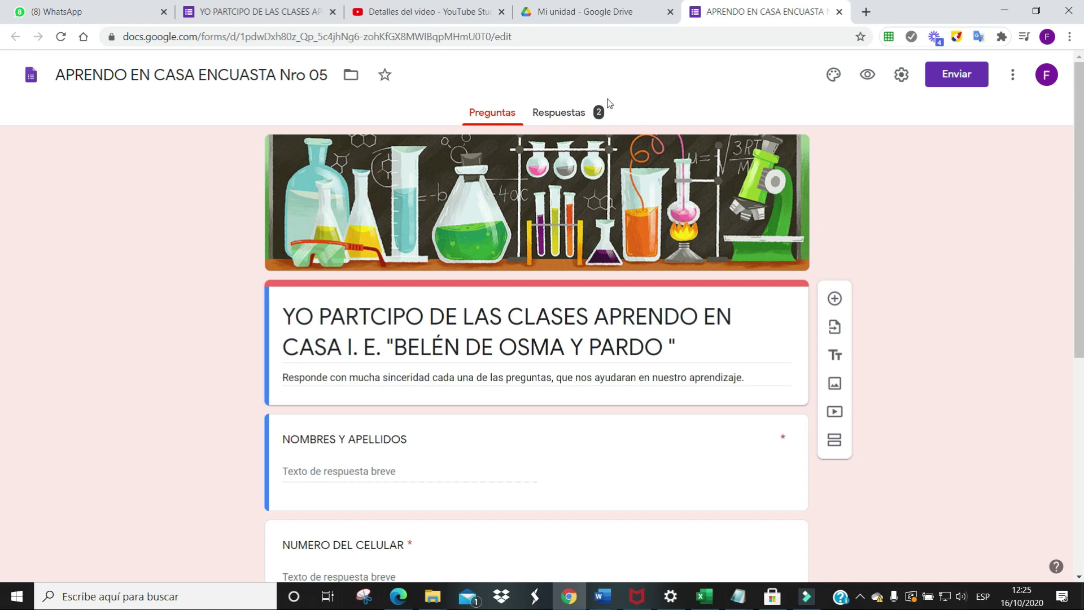
{"action": "left_click", "coordinate": [573, 116]}
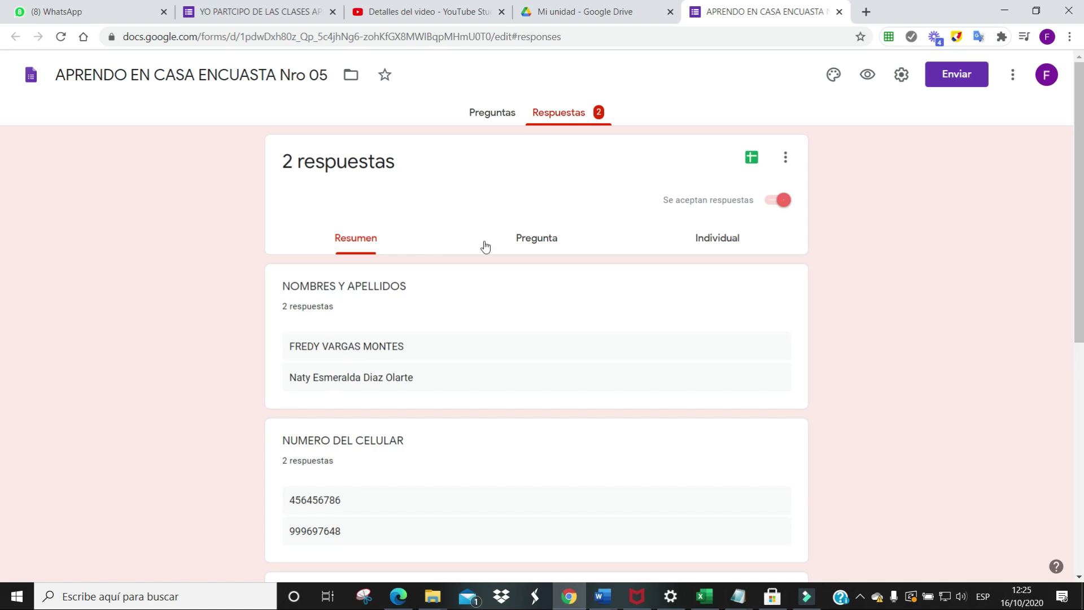
{"action": "scroll", "coordinate": [485, 246], "scroll_direction": "down", "scroll_amount": 2}
{"action": "scroll", "coordinate": [484, 245], "scroll_direction": "down", "scroll_amount": 5}
{"action": "scroll", "coordinate": [540, 393], "scroll_direction": "up", "scroll_amount": 5}
{"action": "scroll", "coordinate": [538, 393], "scroll_direction": "up", "scroll_amount": 3}
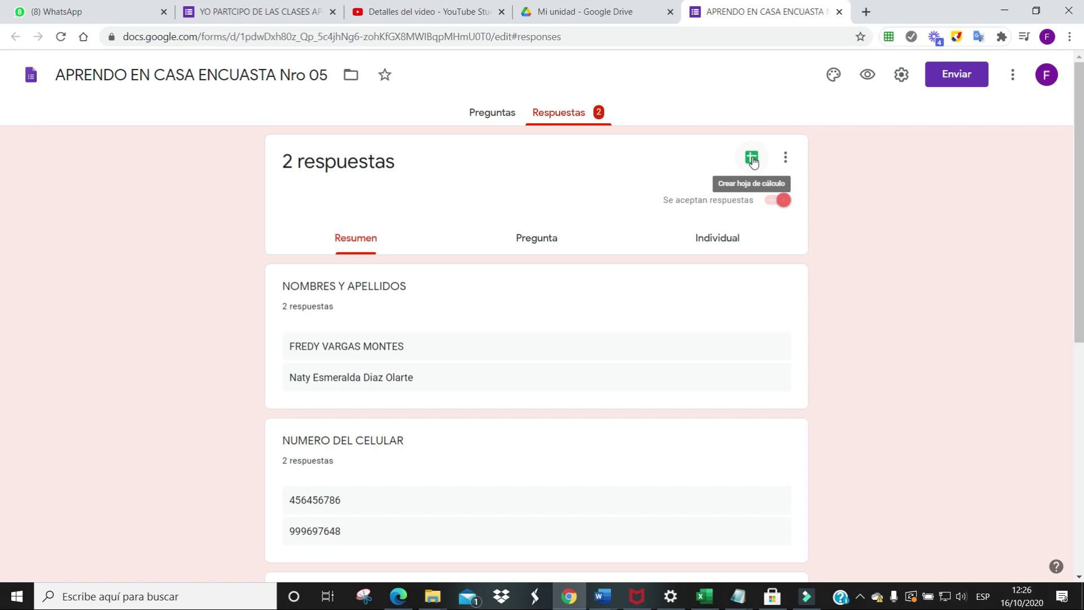
Link the responses to a new spreadsheet, 'APRENDO EN CASA ENCUASTA Nro 05 (Respuestas)'
{"action": "left_click", "coordinate": [753, 161]}
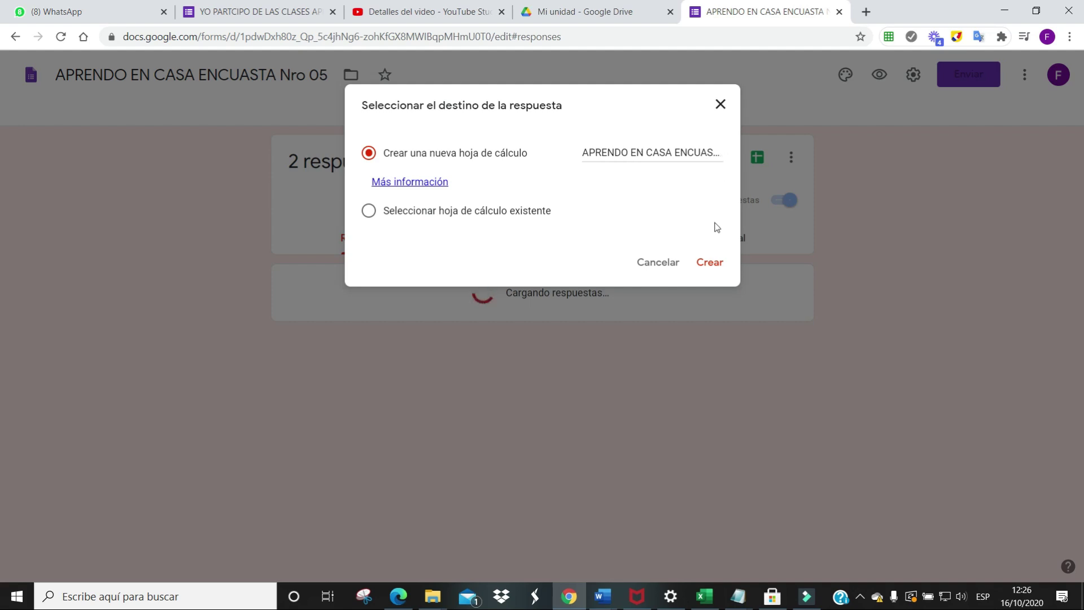
{"action": "left_click", "coordinate": [713, 265]}
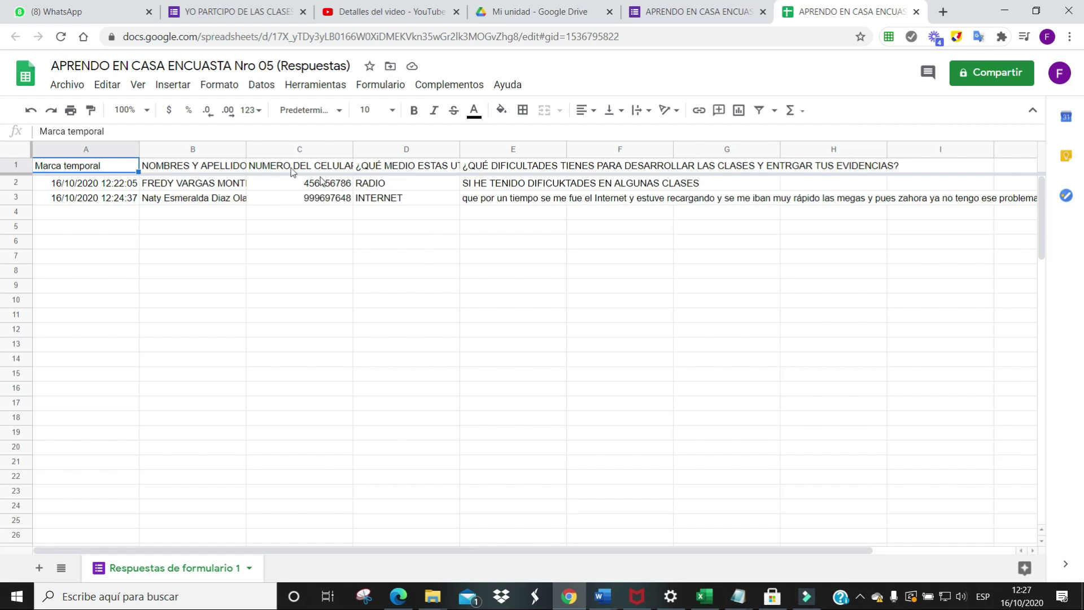
Download the responses sheet as 'APRENDO EN CASA ENCUASTA Nro 05 (Respuestas).xlsx'
{"action": "left_click", "coordinate": [68, 87]}
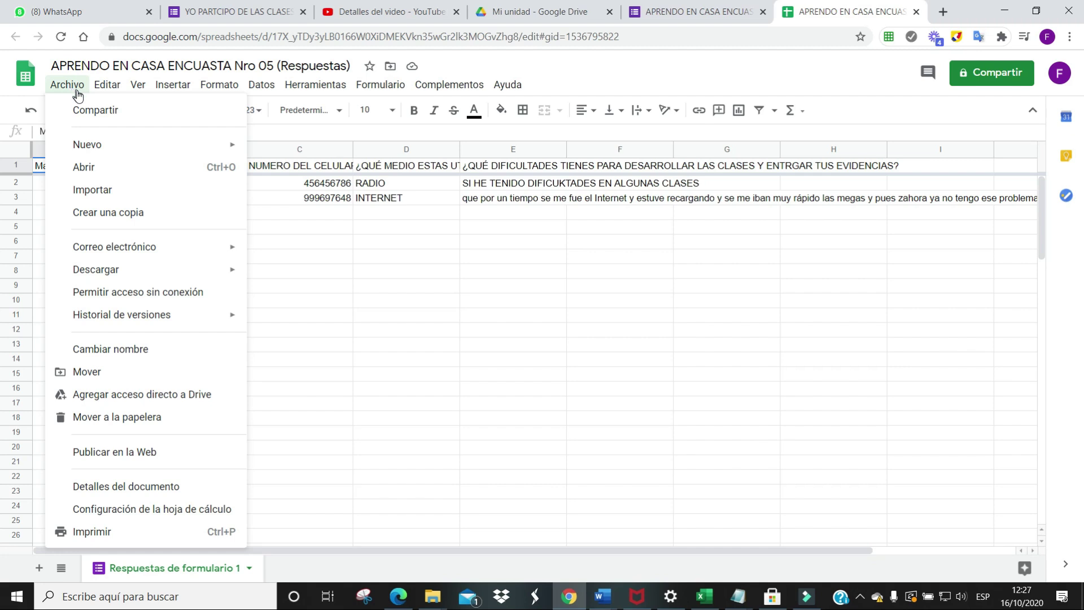
{"action": "mouse_move", "coordinate": [93, 276]}
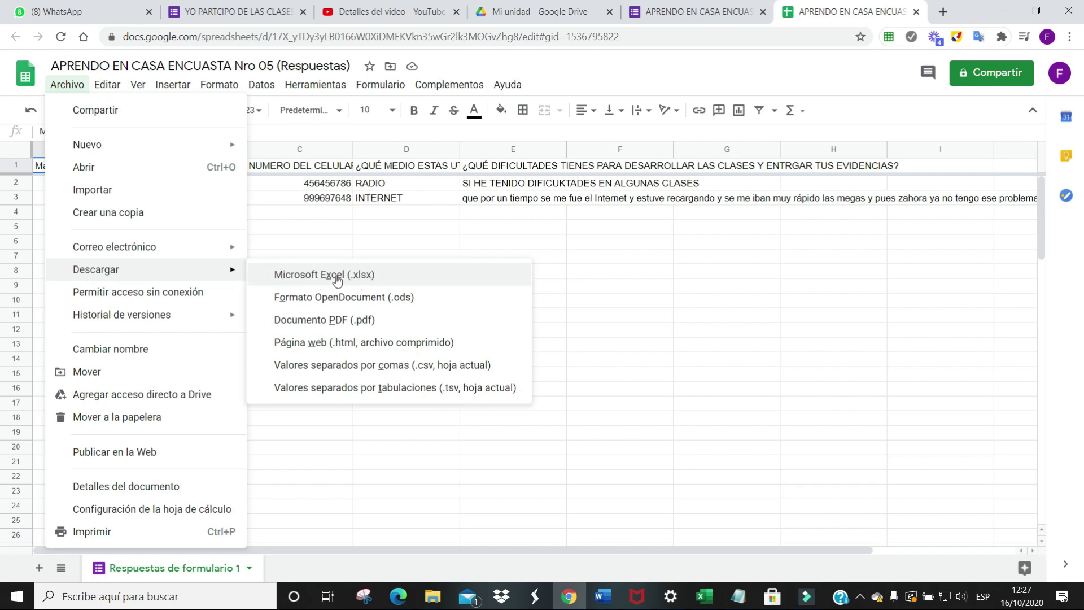
{"action": "left_click", "coordinate": [337, 280]}
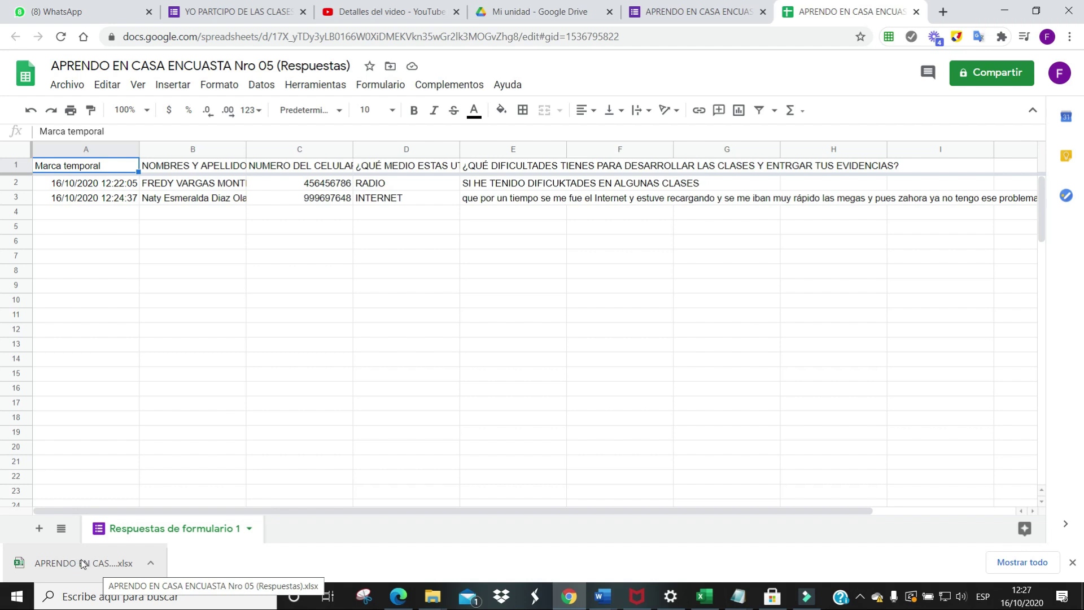
{"action": "left_click", "coordinate": [151, 565]}
Open the downloaded .xlsx in Excel with editing enabled and maximized, then return to Chrome
{"action": "left_click", "coordinate": [174, 474]}
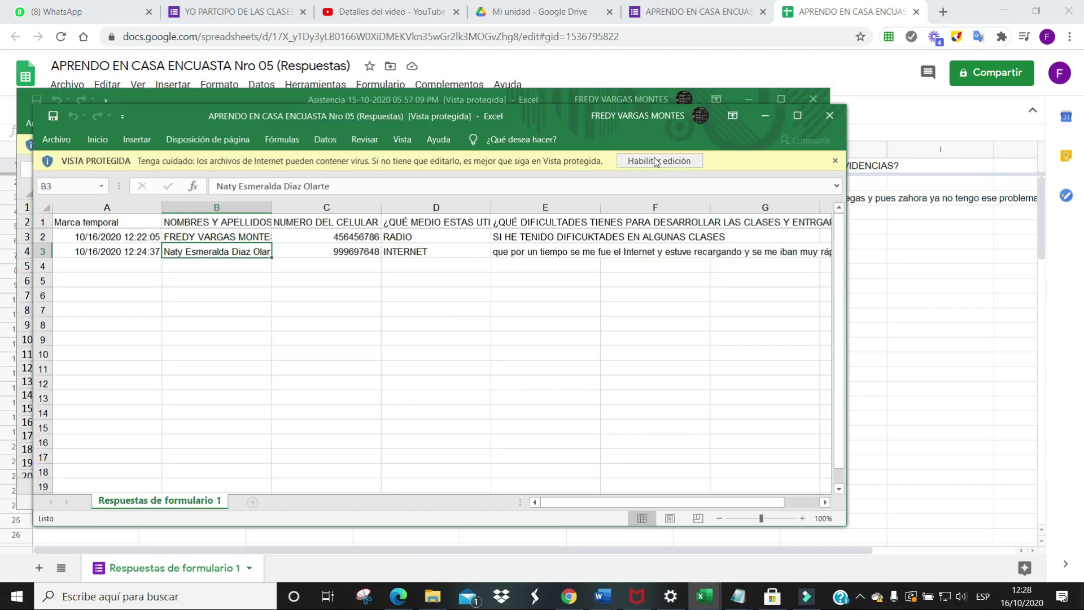
{"action": "left_click", "coordinate": [660, 161]}
{"action": "left_click", "coordinate": [797, 115]}
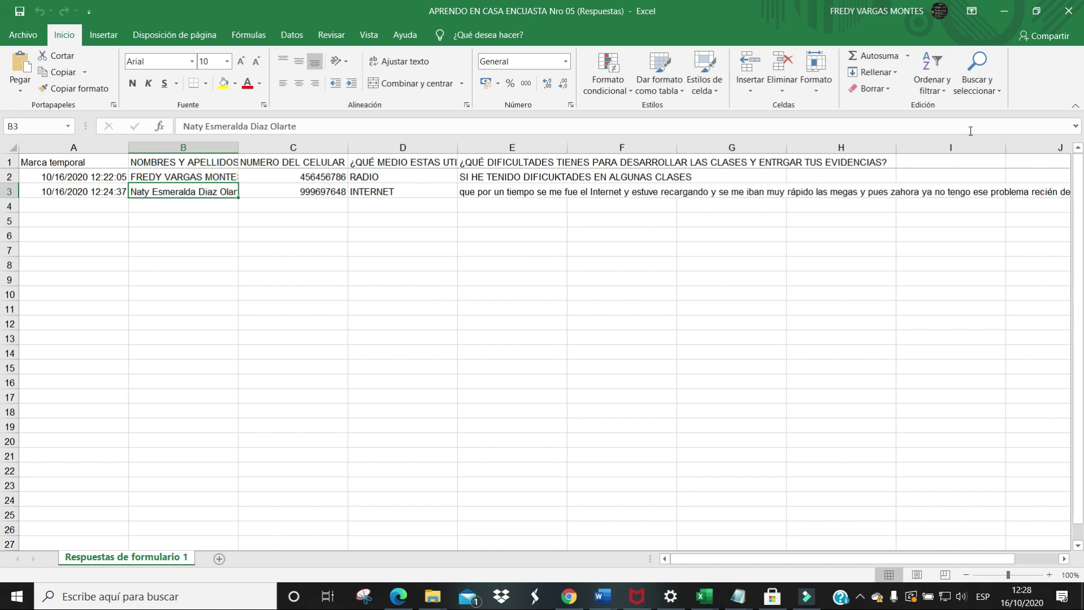
{"action": "key", "text": "alt+Tab"}
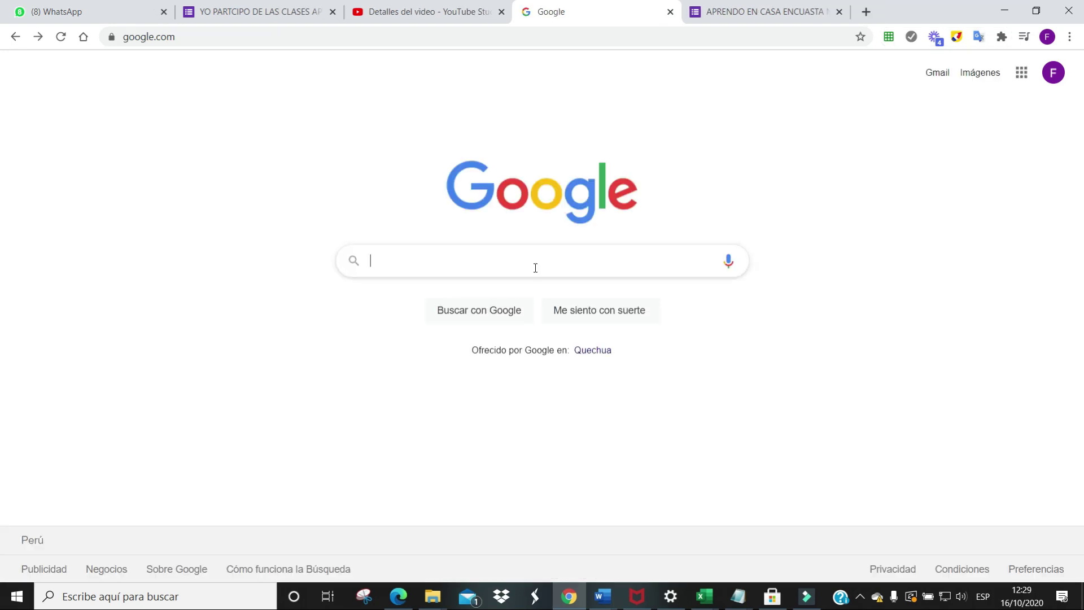
Create a blank 'Formulario sin título' Google Form from Drive's Nuevo menu
{"action": "left_click", "coordinate": [1023, 76]}
{"action": "scroll", "coordinate": [971, 164], "scroll_direction": "down", "scroll_amount": 3}
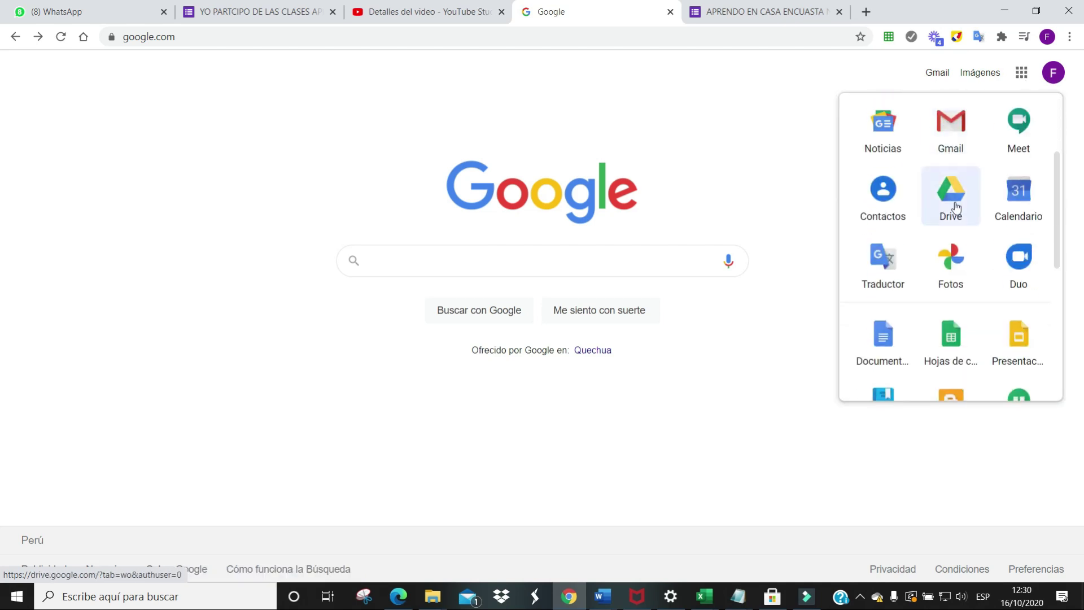
{"action": "left_click", "coordinate": [955, 206]}
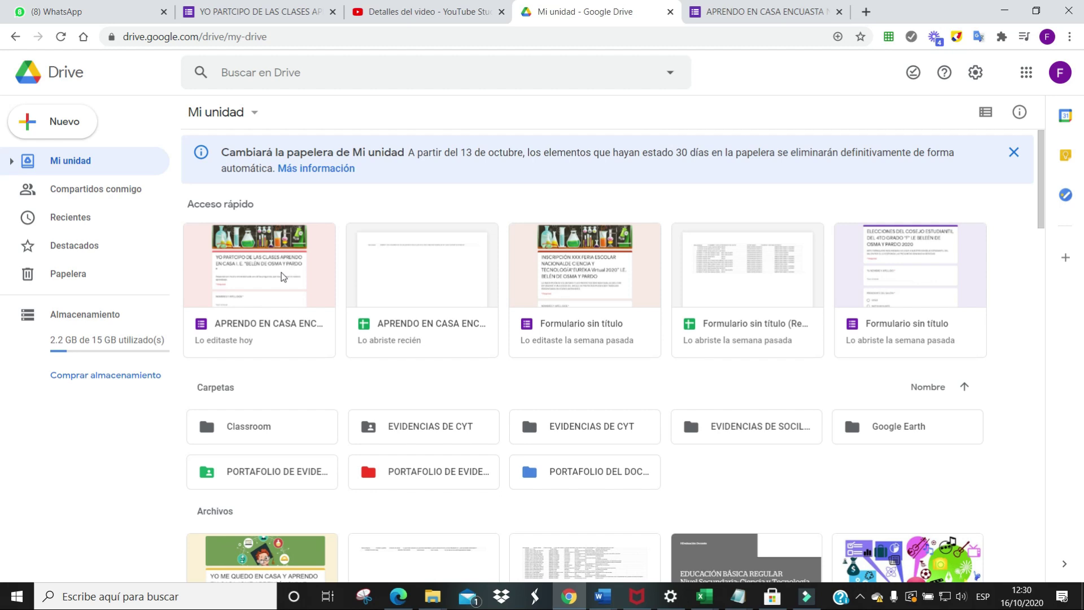
{"action": "double_click", "coordinate": [64, 131]}
{"action": "key", "text": "Escape"}
{"action": "left_click", "coordinate": [56, 128]}
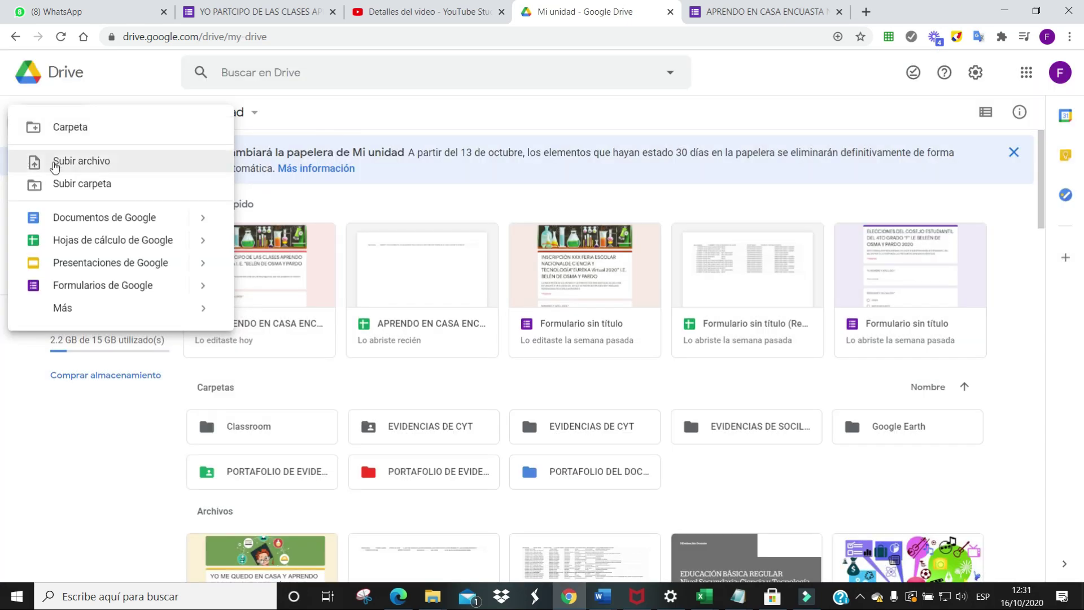
{"action": "left_click", "coordinate": [62, 288]}
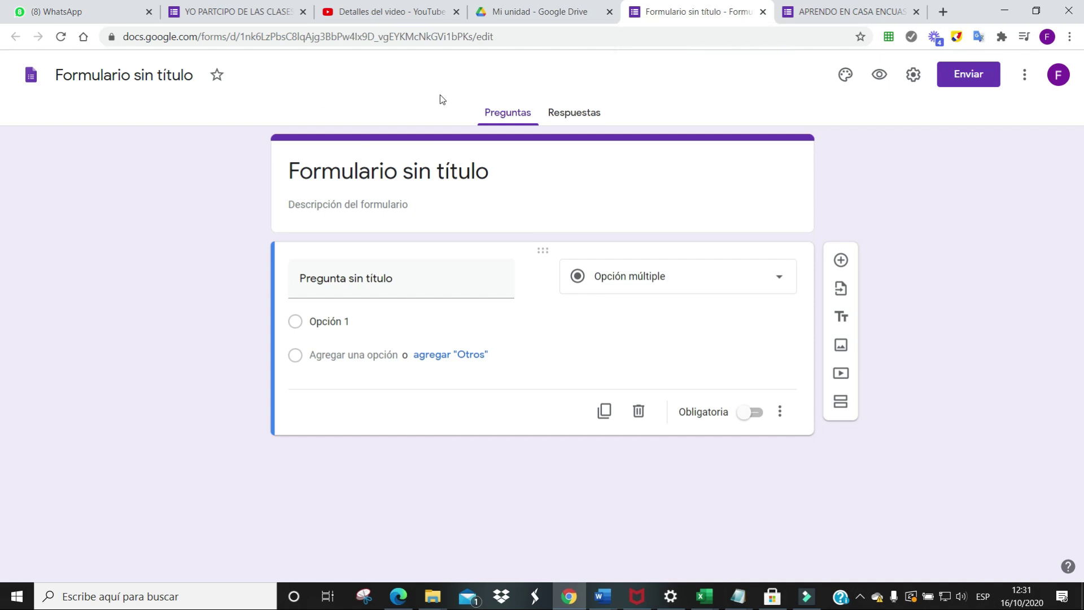
Name the form 'ENCUESTA PARA 3RO A' and paste the copied school title as its heading
{"action": "left_click", "coordinate": [166, 79]}
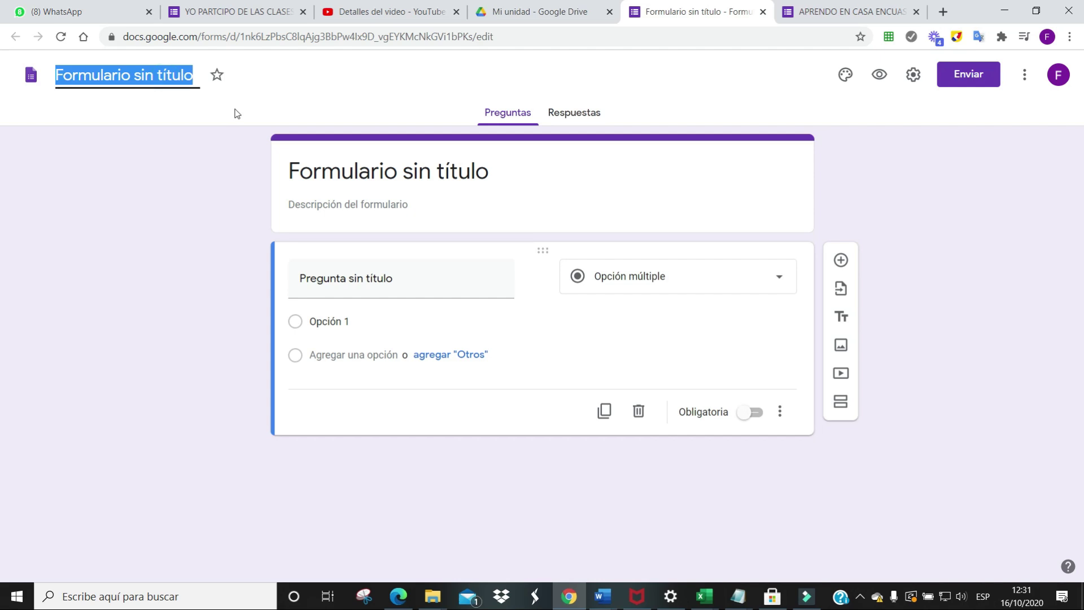
{"action": "type", "text": "ENCUESTA PARA"}
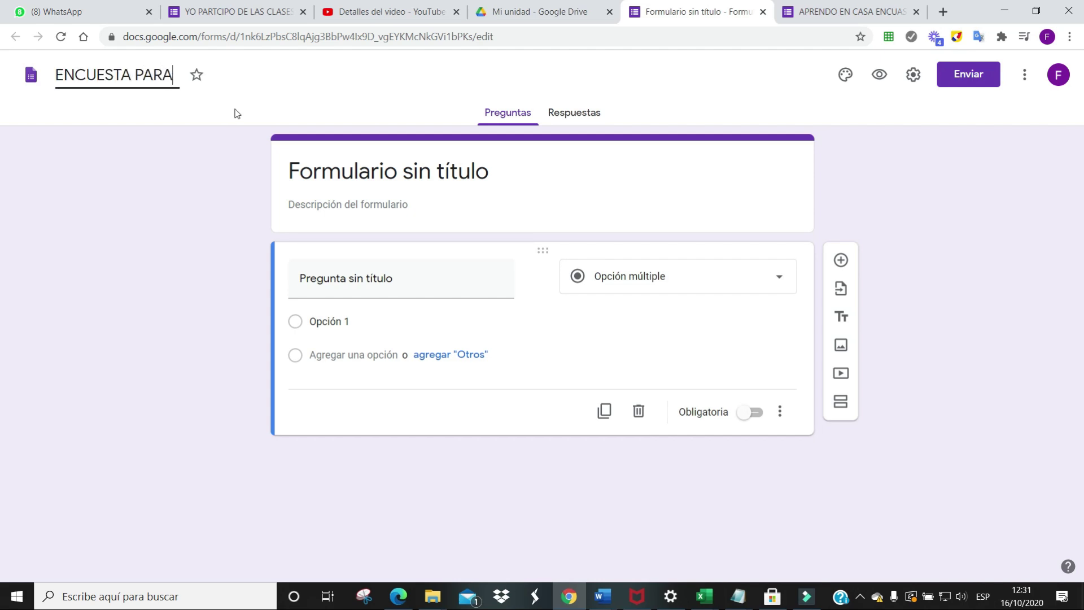
{"action": "type", "text": " 3RO A"}
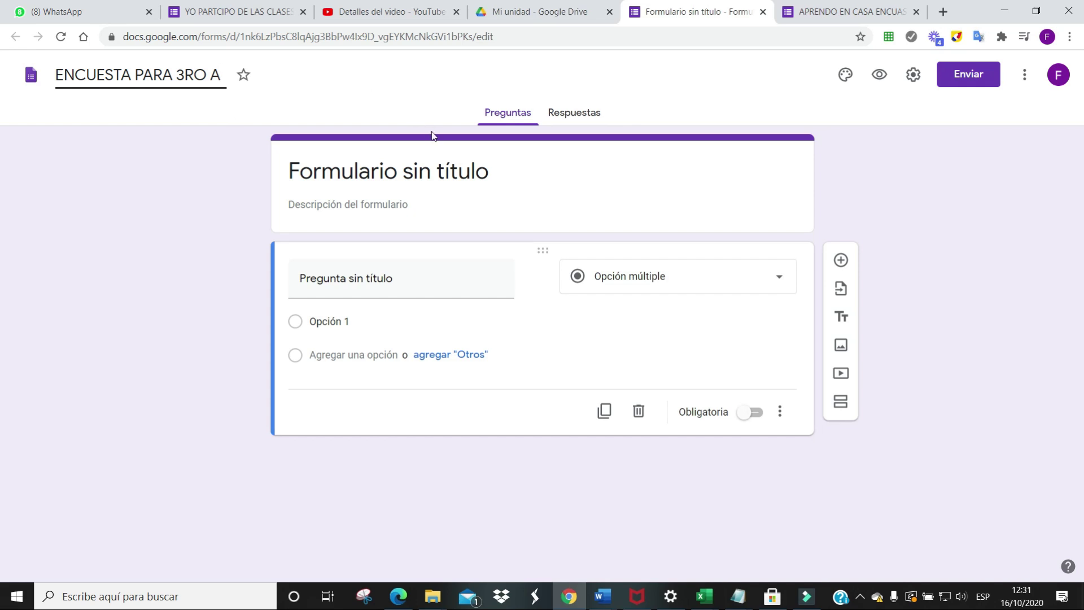
{"action": "left_click", "coordinate": [495, 181]}
{"action": "left_click_drag", "start_coordinate": [359, 170], "coordinate": [536, 170]}
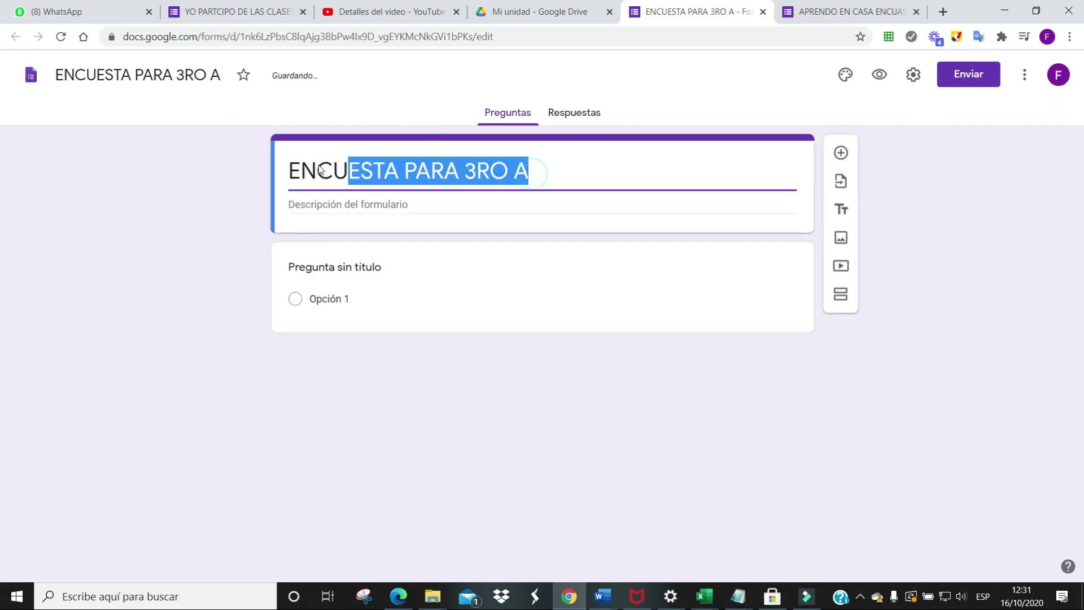
{"action": "left_click", "coordinate": [543, 175]}
{"action": "triple_click", "coordinate": [543, 175]}
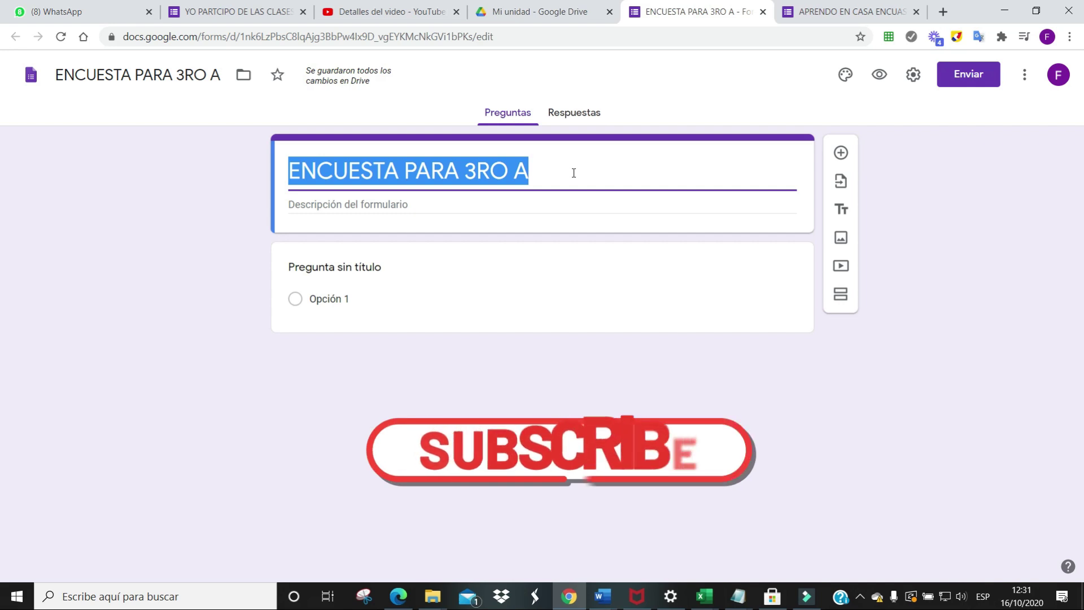
{"action": "type", "text": "YO PARTCIPO DE LAS CLASES APRENDO EN CASA I. E. \"BELEN DE OSMA Y PARDO"}
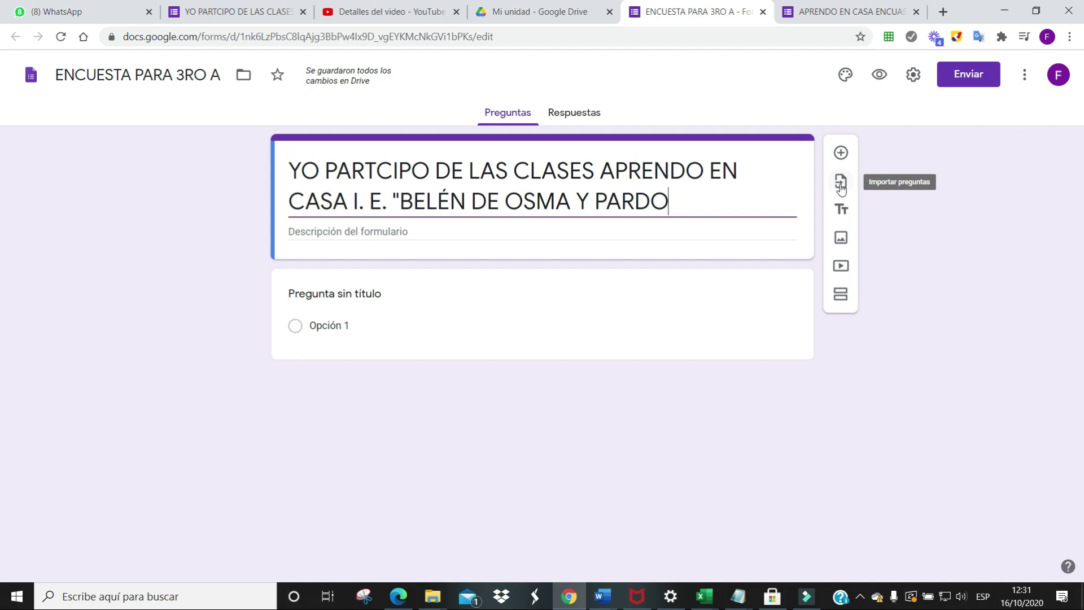
Import all four questions from the APRENDO EN CASA ENCUASTA Nro 05 form and review them
{"action": "left_click", "coordinate": [841, 183]}
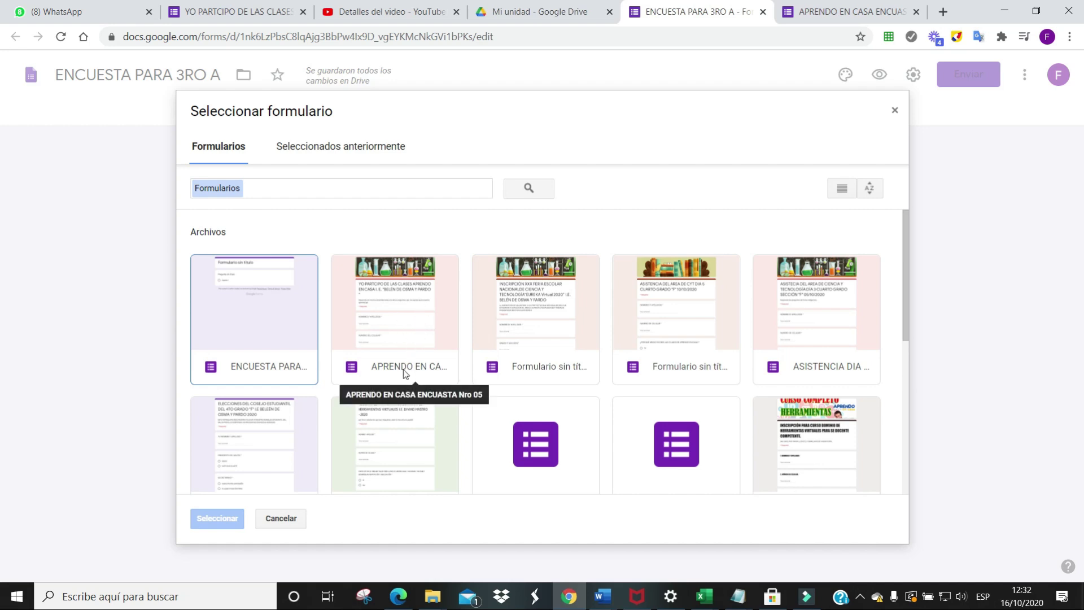
{"action": "left_click", "coordinate": [395, 306]}
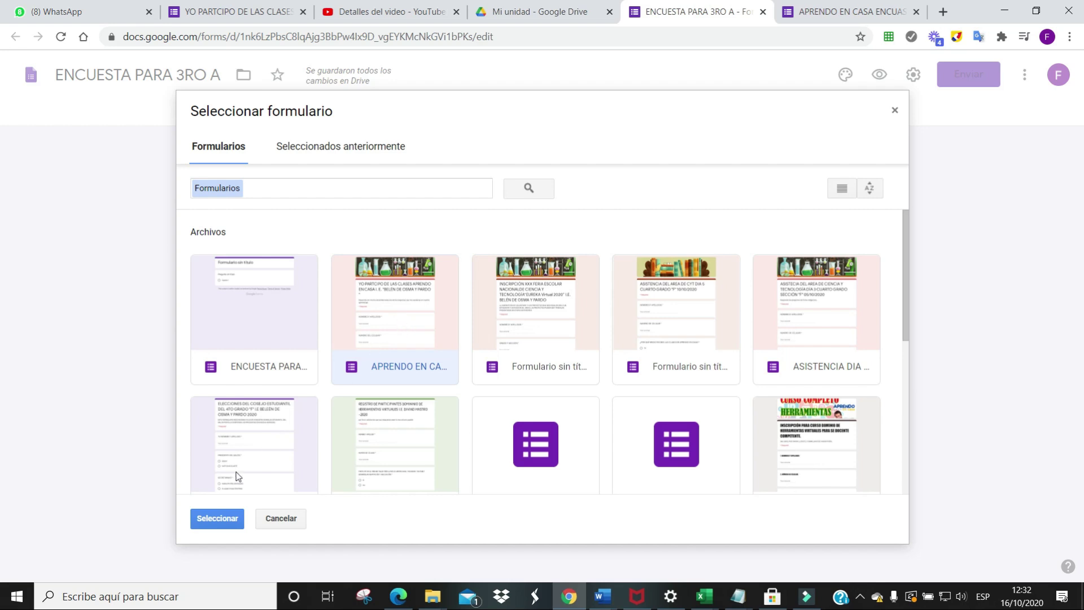
{"action": "left_click", "coordinate": [218, 521]}
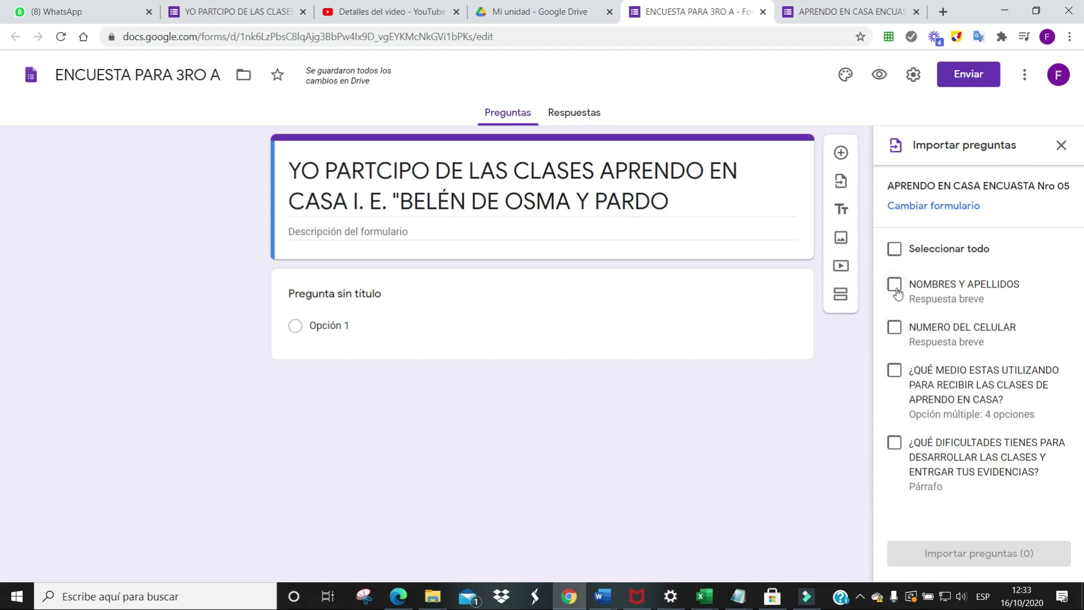
{"action": "left_click", "coordinate": [895, 249]}
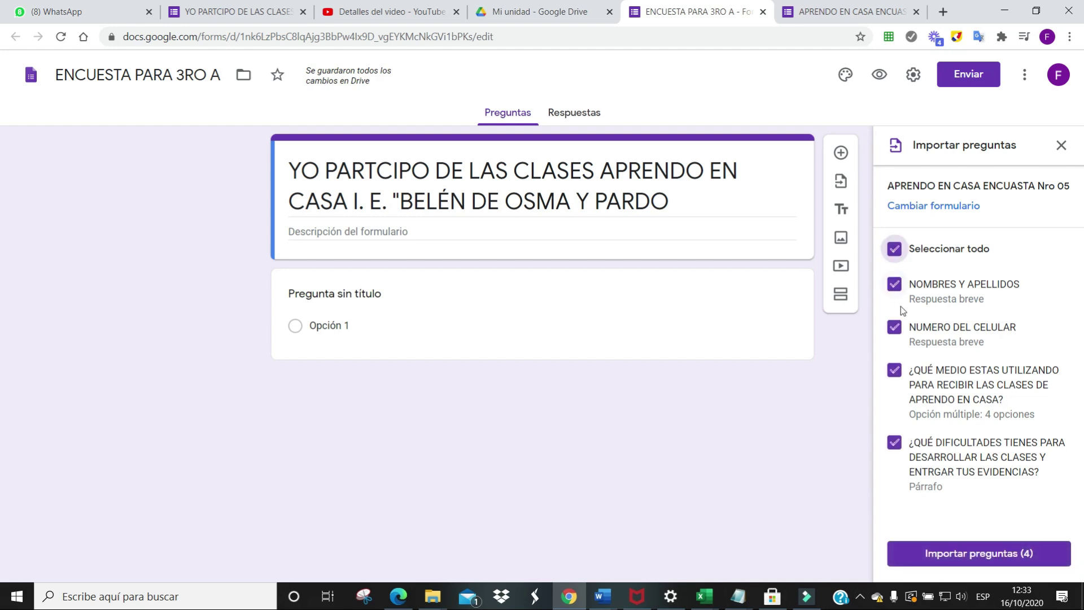
{"action": "left_click", "coordinate": [990, 559]}
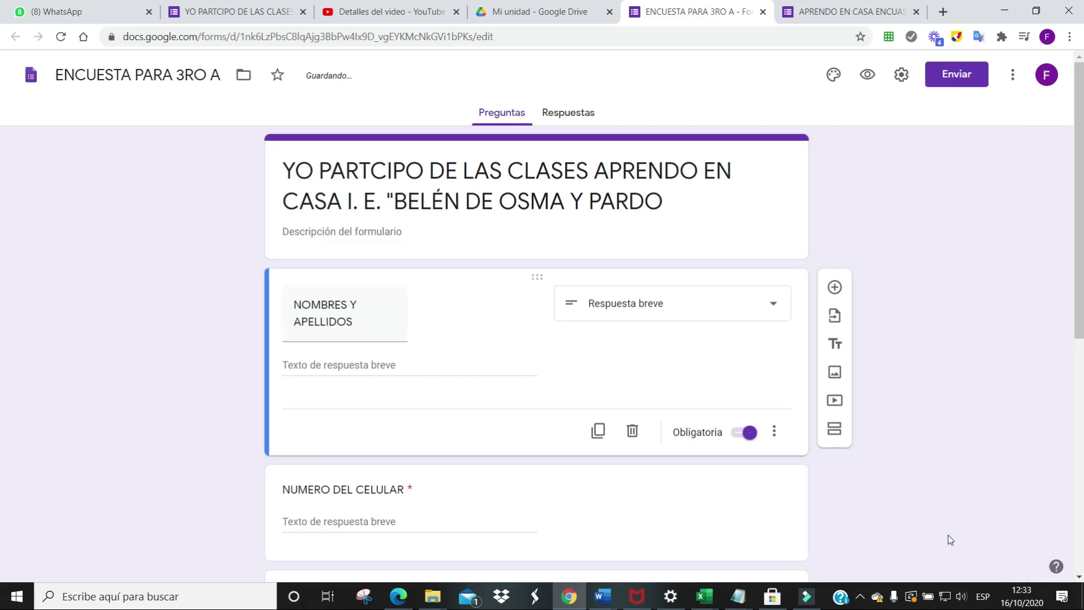
{"action": "scroll", "coordinate": [496, 394], "scroll_direction": "down", "scroll_amount": 8}
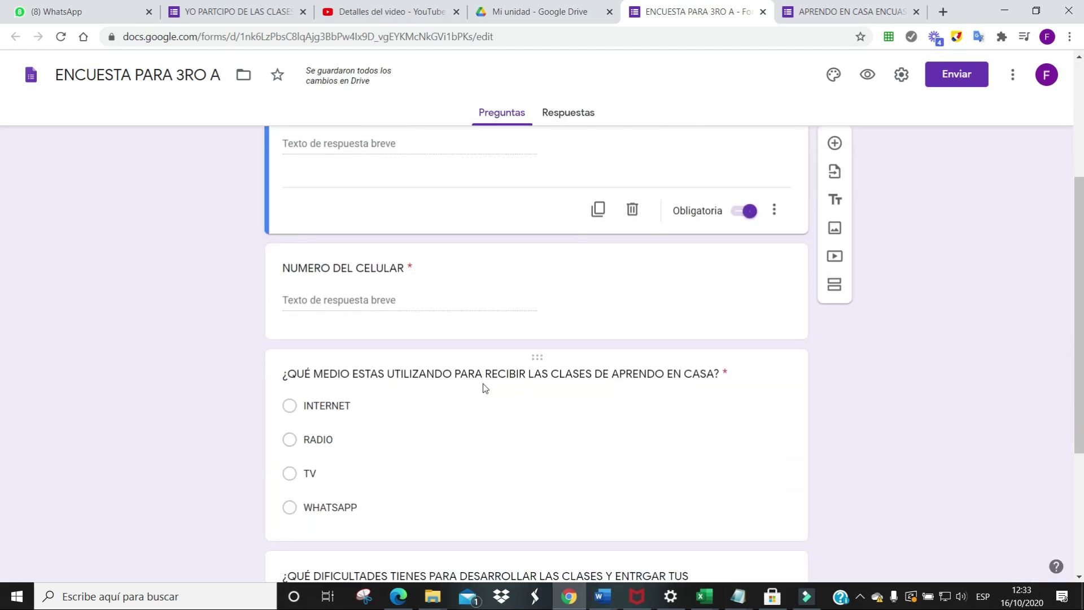
{"action": "scroll", "coordinate": [484, 392], "scroll_direction": "up", "scroll_amount": 10}
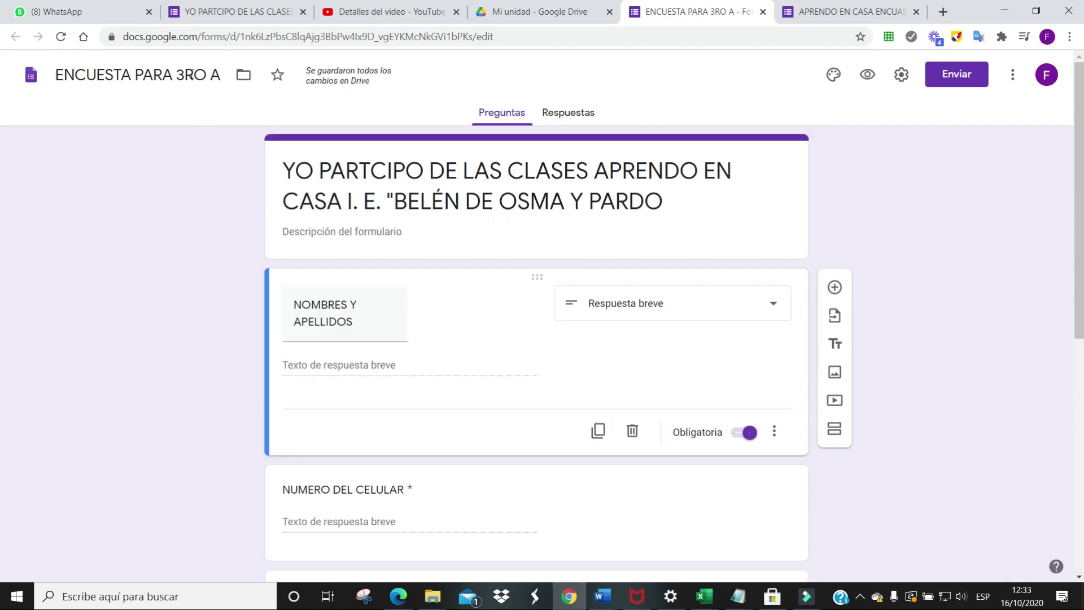
{"action": "scroll", "coordinate": [501, 324], "scroll_direction": "down", "scroll_amount": 2}
{"action": "scroll", "coordinate": [500, 326], "scroll_direction": "up", "scroll_amount": 2}
Change the theme colour and insert the Deportes y juegos tactics-board image as the header
{"action": "left_click", "coordinate": [834, 74]}
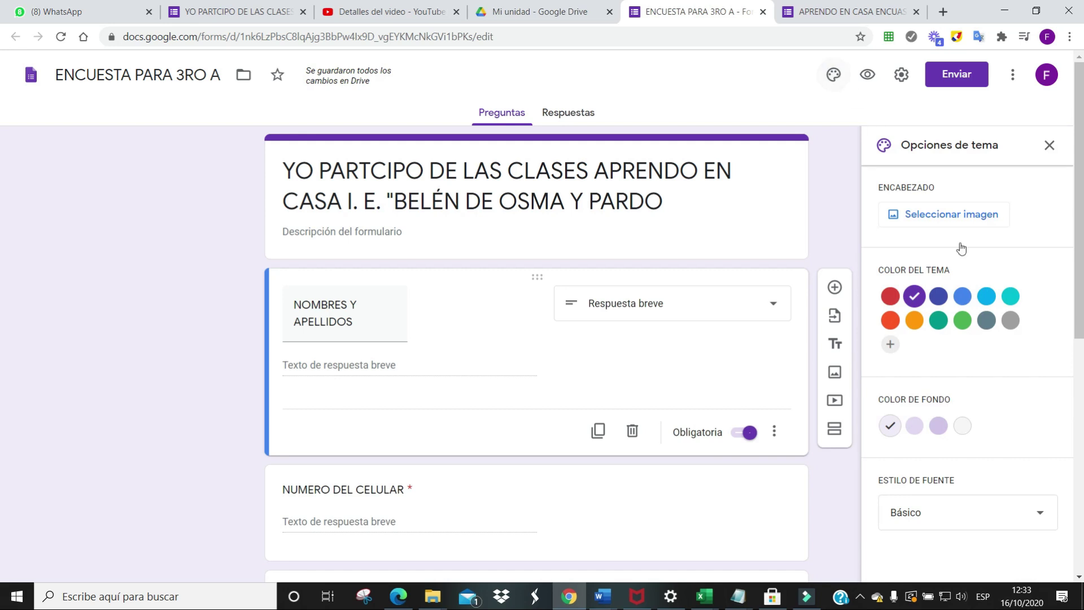
{"action": "left_click", "coordinate": [986, 296]}
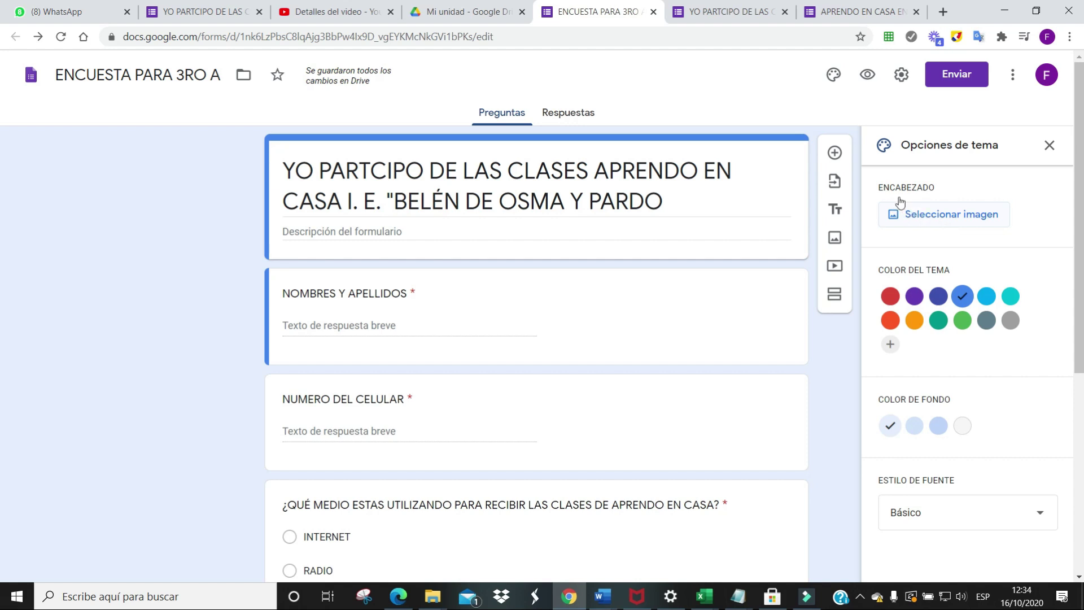
{"action": "left_click", "coordinate": [927, 214]}
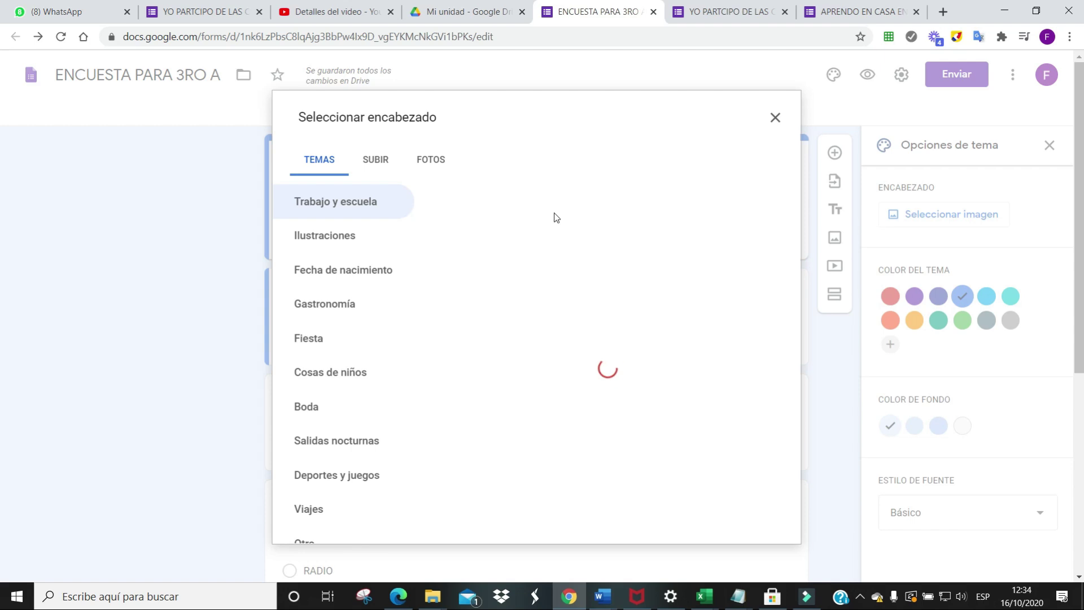
{"action": "scroll", "coordinate": [523, 244], "scroll_direction": "down", "scroll_amount": 3}
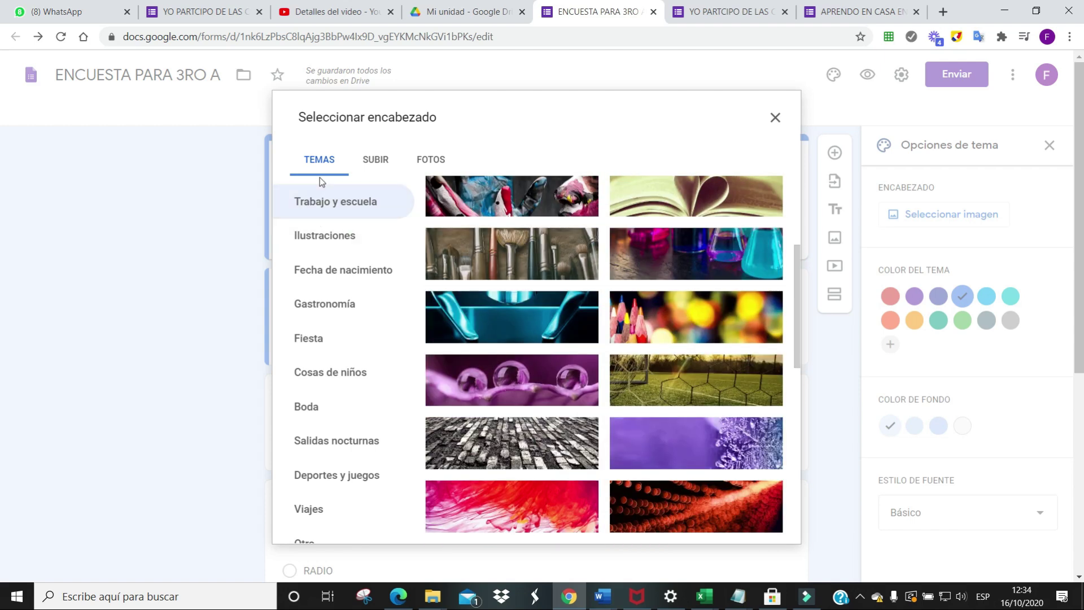
{"action": "left_click", "coordinate": [322, 305]}
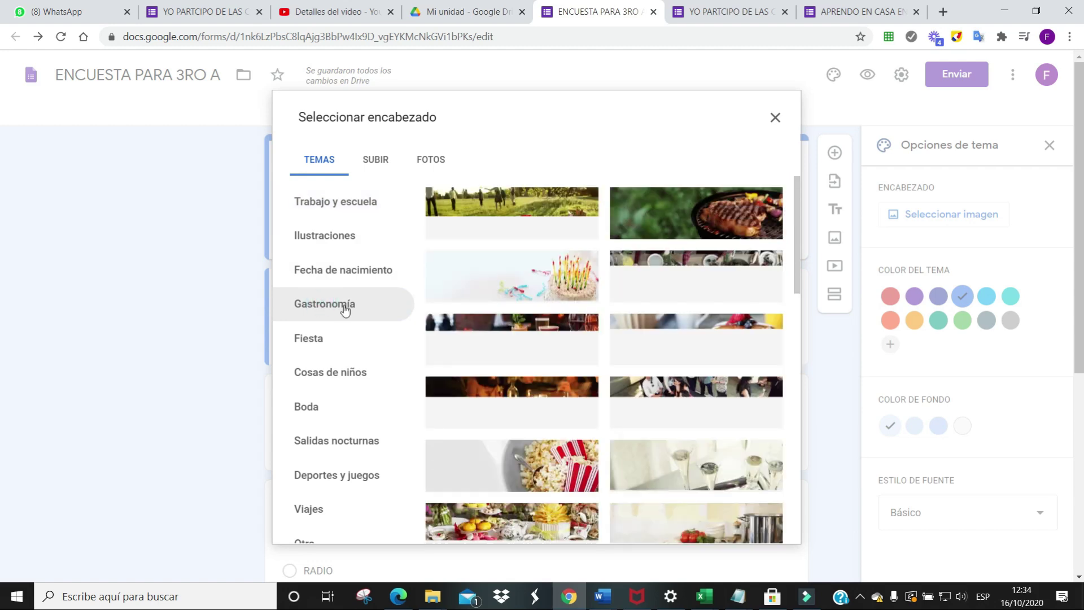
{"action": "scroll", "coordinate": [333, 367], "scroll_direction": "down", "scroll_amount": 1}
{"action": "left_click", "coordinate": [335, 436]}
{"action": "left_click", "coordinate": [335, 408]}
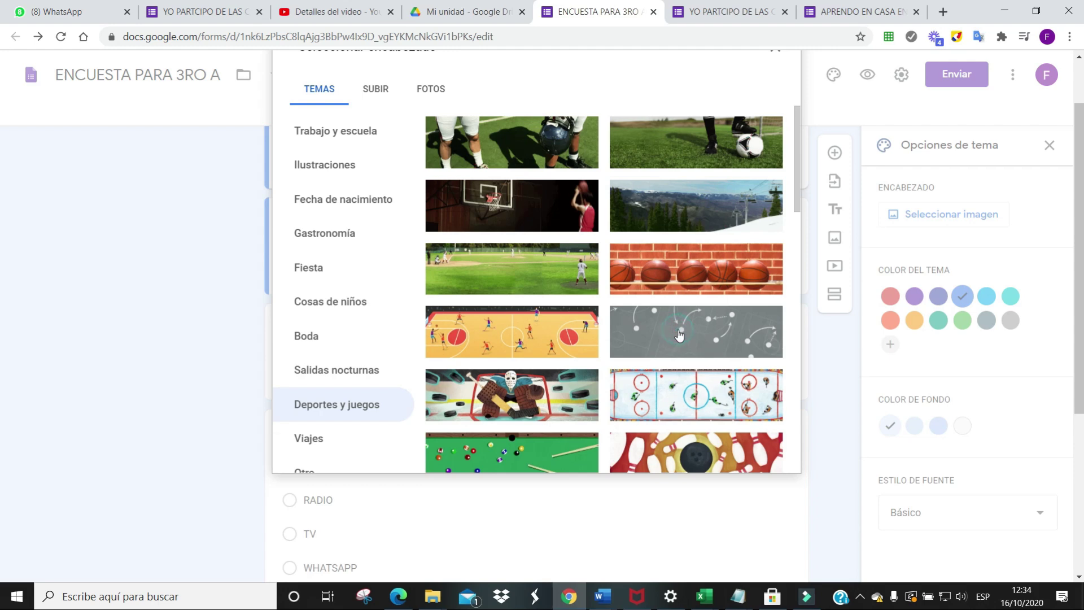
{"action": "left_click", "coordinate": [685, 339]}
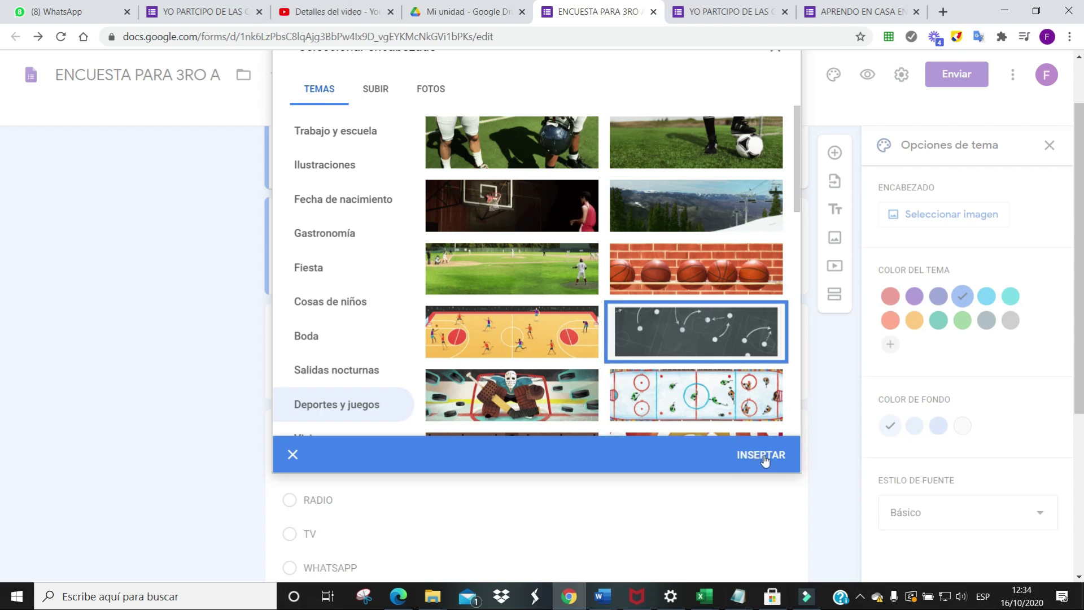
{"action": "left_click", "coordinate": [765, 457]}
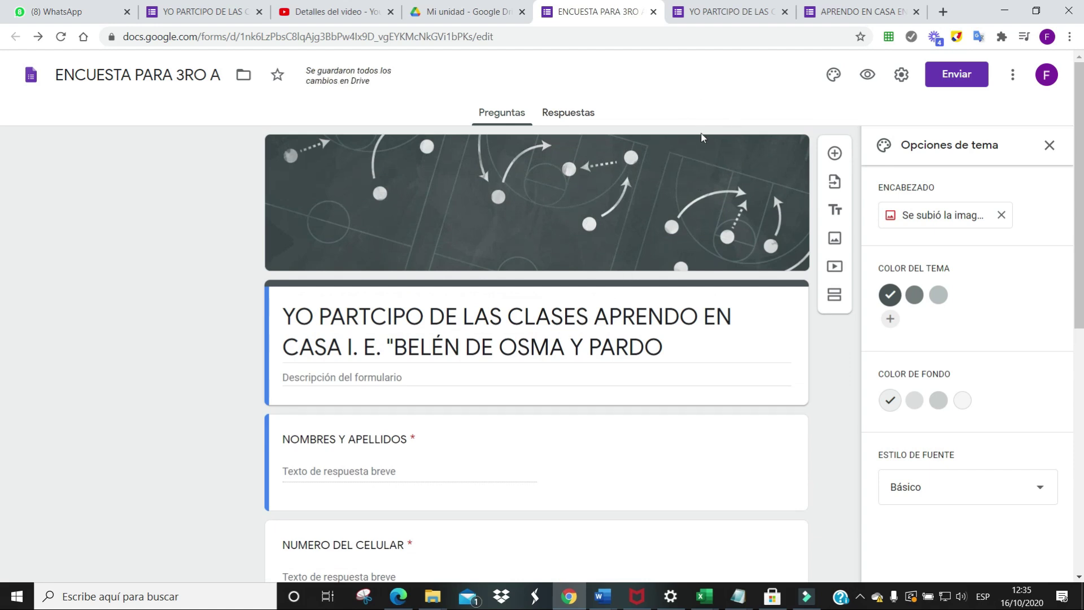
{"action": "left_click", "coordinate": [785, 11]}
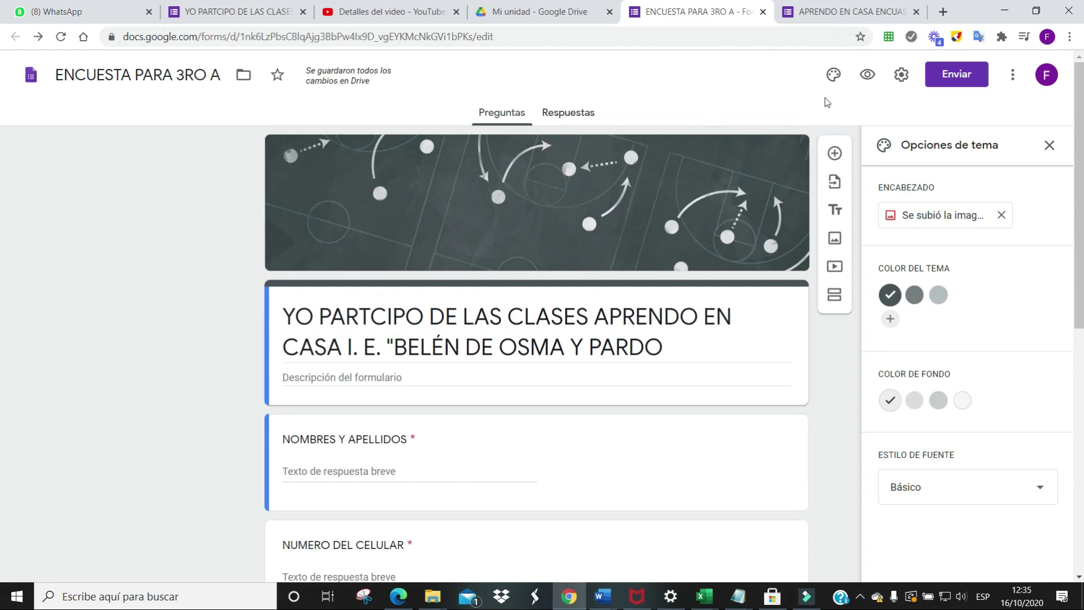
Preview the form as respondents see it, then return to the editor
{"action": "left_click", "coordinate": [867, 78]}
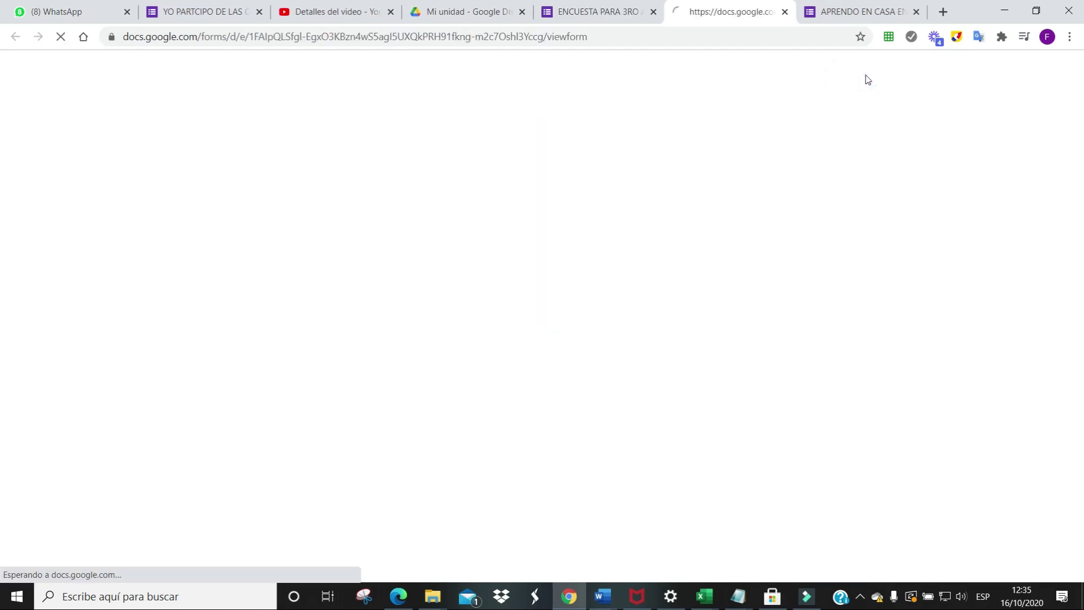
{"action": "scroll", "coordinate": [461, 362], "scroll_direction": "down", "scroll_amount": 7}
{"action": "scroll", "coordinate": [462, 362], "scroll_direction": "up", "scroll_amount": 8}
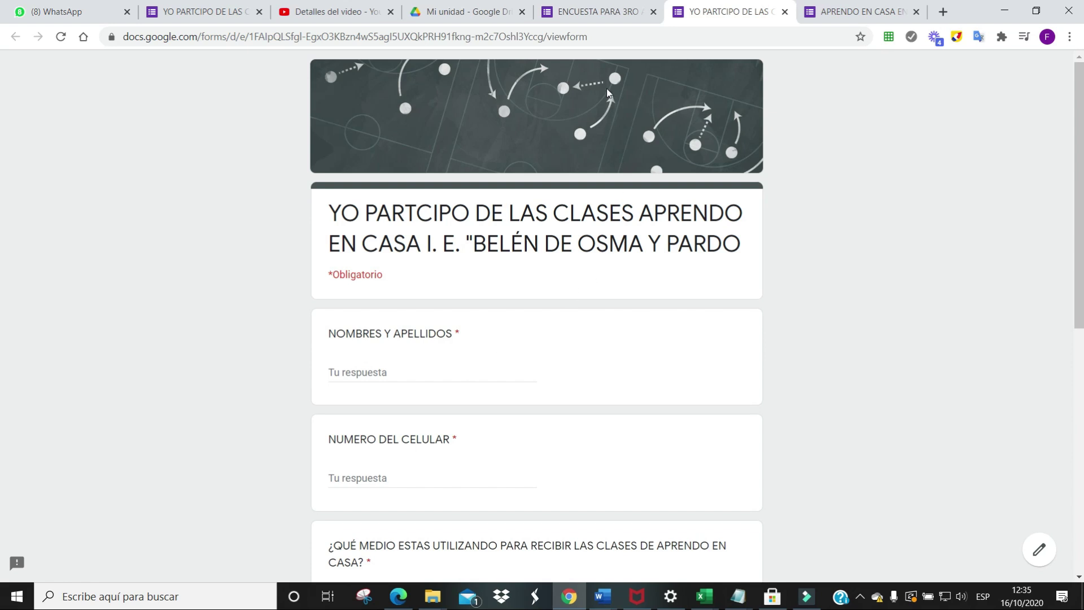
{"action": "left_click", "coordinate": [785, 11]}
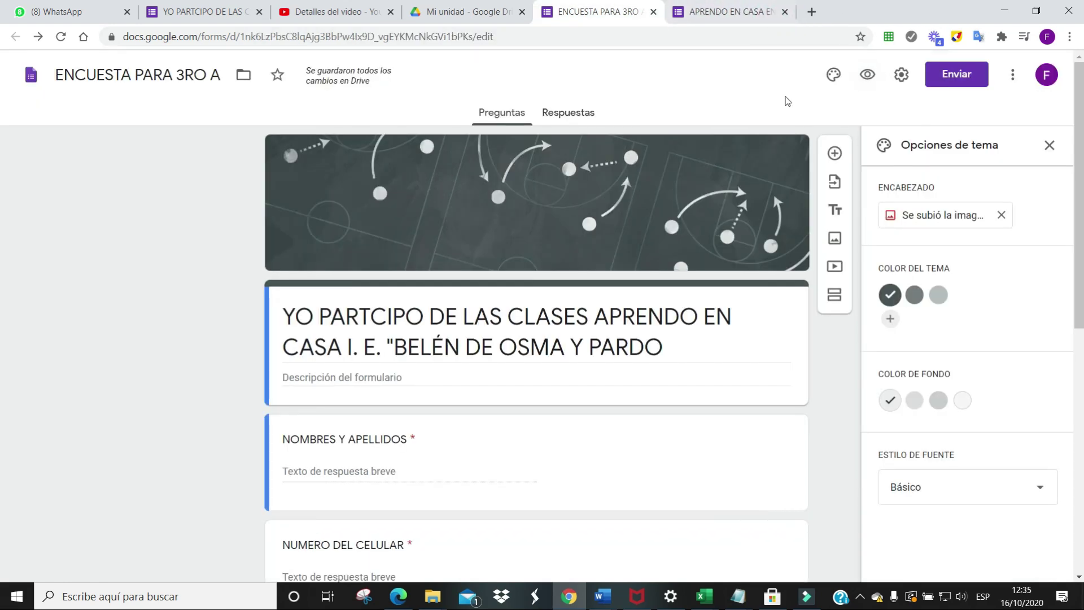
Save the confirmation message 'TUS RESPUESTAS HAN SIDO ENTREGADOS SATISFACTORIMENTE' in Presentación settings
{"action": "left_click", "coordinate": [902, 76]}
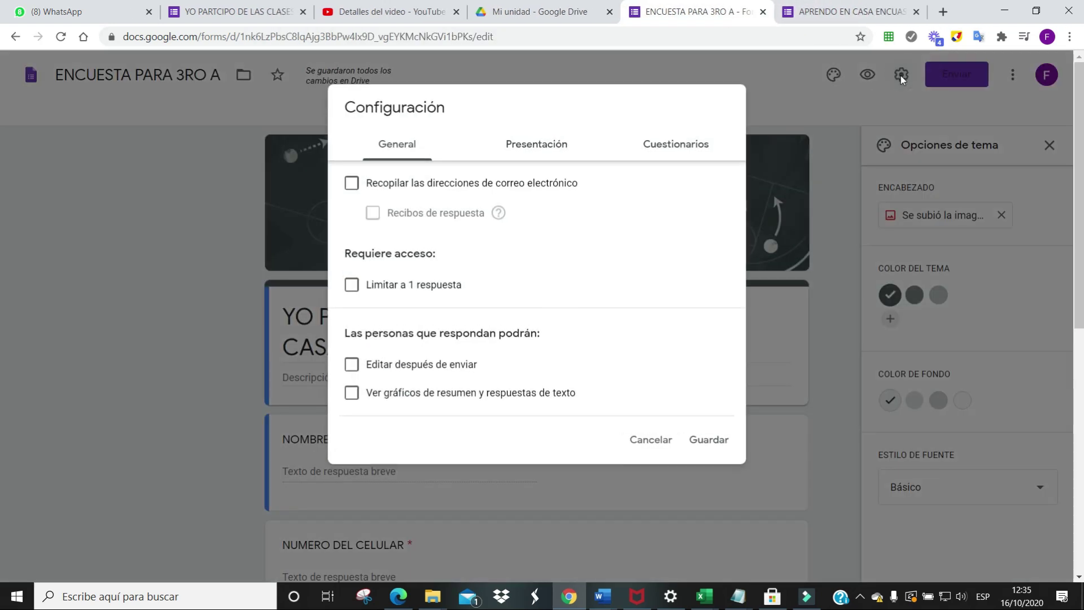
{"action": "left_click", "coordinate": [537, 145]}
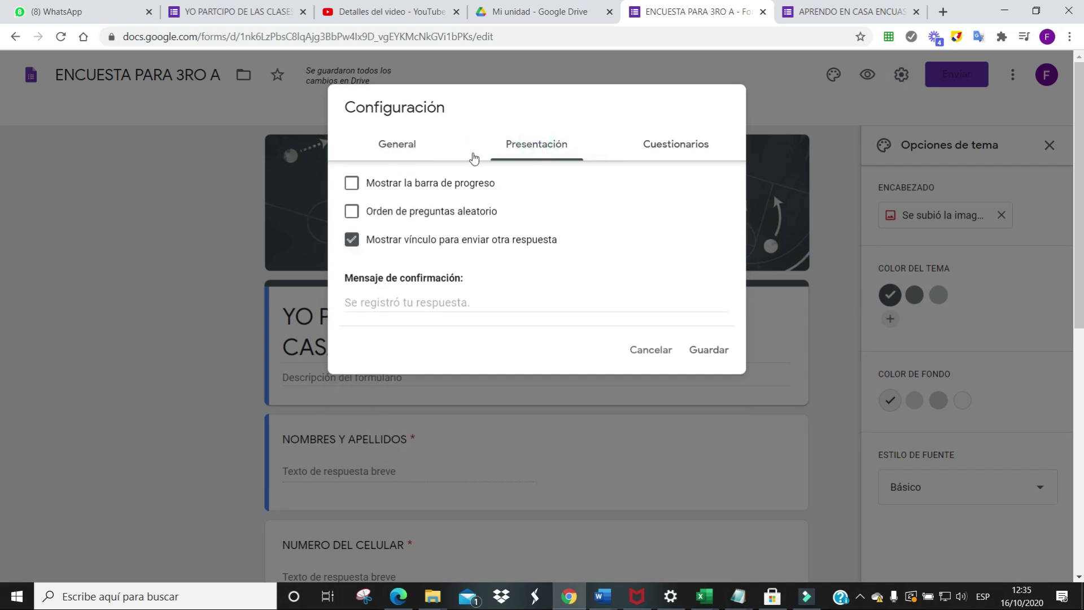
{"action": "left_click", "coordinate": [372, 300]}
{"action": "type", "text": "TUS RESPUESTAS HAN SIDO ENTREGADOS SATISFACTORIMAN"}
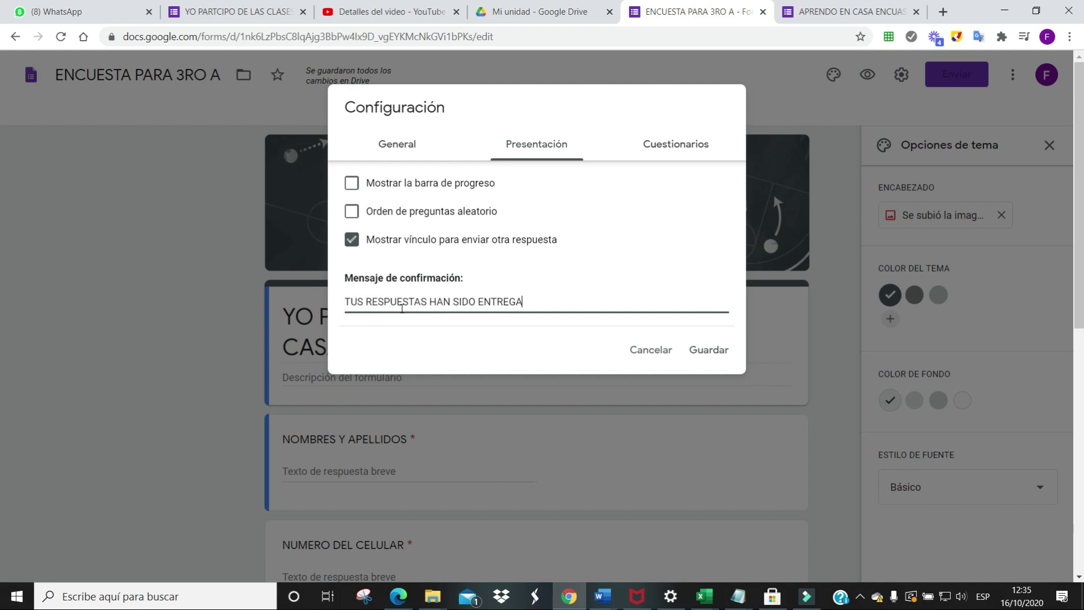
{"action": "key", "text": "BackSpace"}
{"action": "key", "text": "BackSpace"}
{"action": "type", "text": "ENTE"}
{"action": "key", "text": "ctrl+a"}
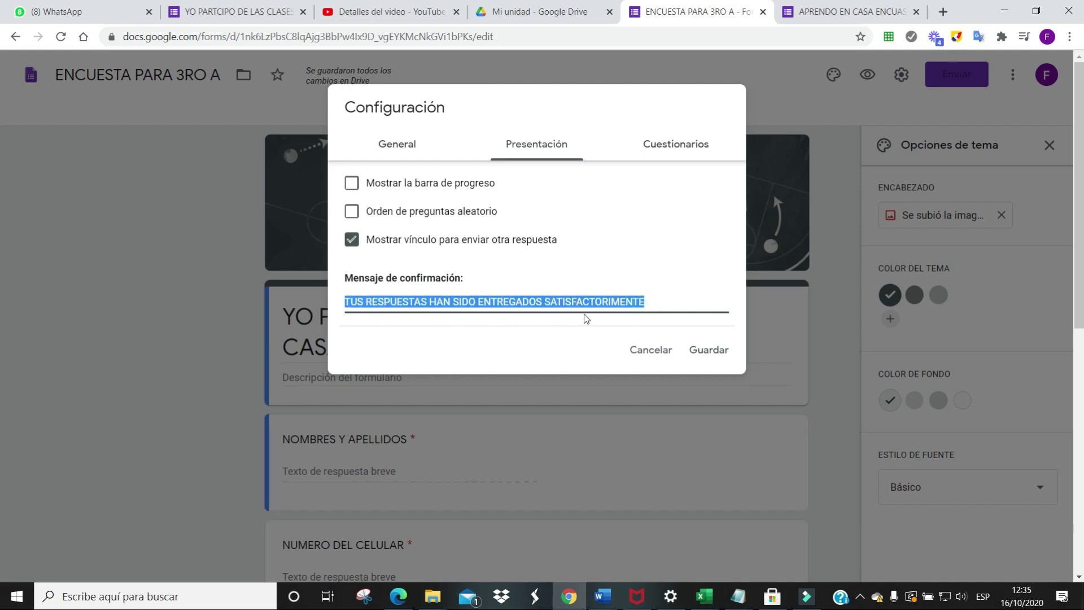
{"action": "left_click", "coordinate": [720, 354]}
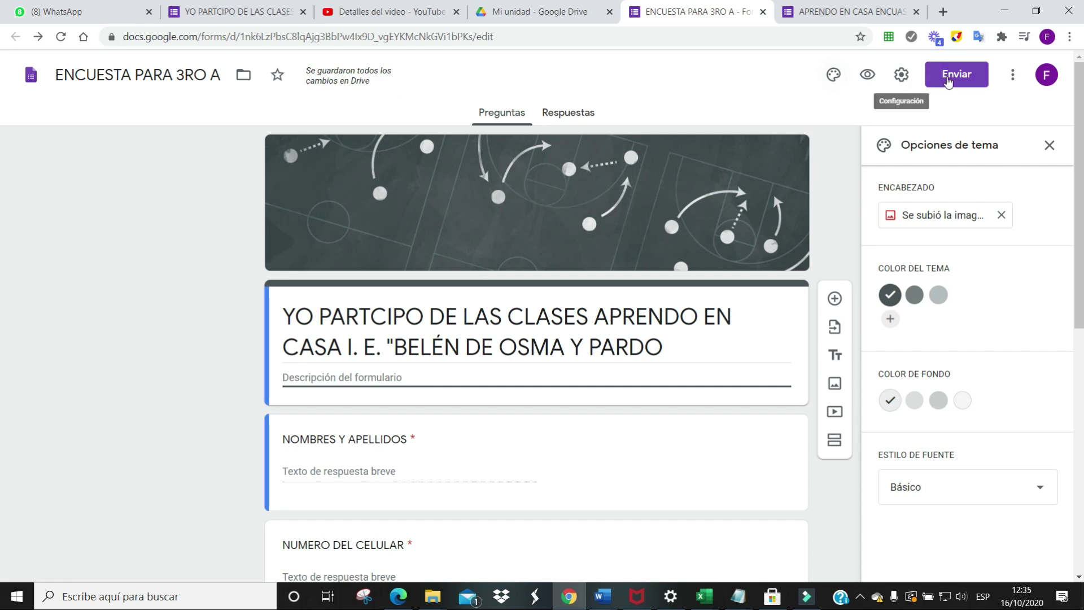
Copy the form's shortened forms.gle link from the Enviar link options
{"action": "left_click", "coordinate": [958, 79]}
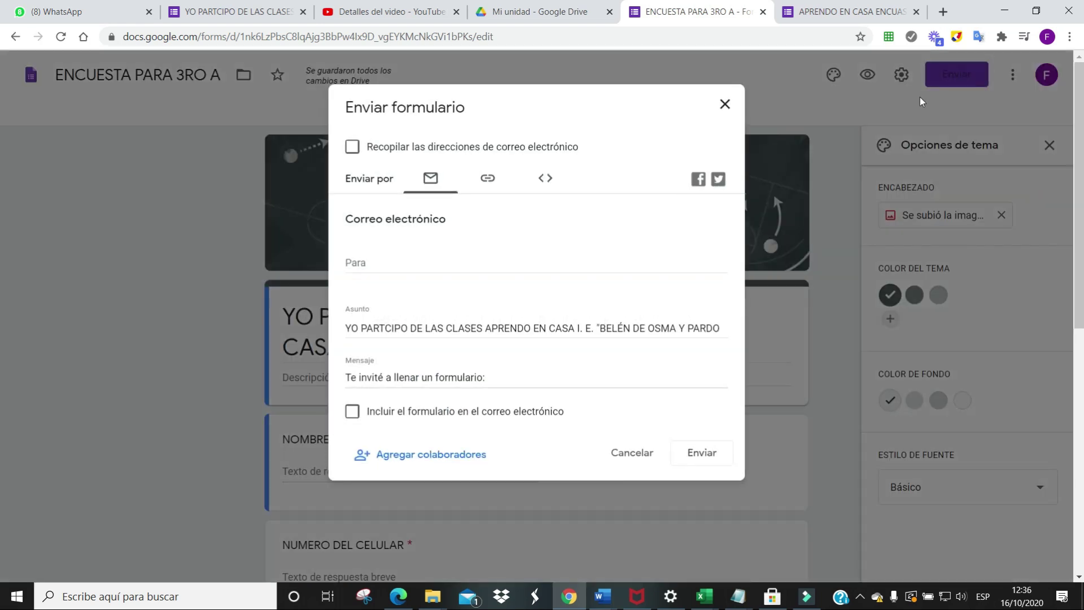
{"action": "left_click", "coordinate": [489, 179]}
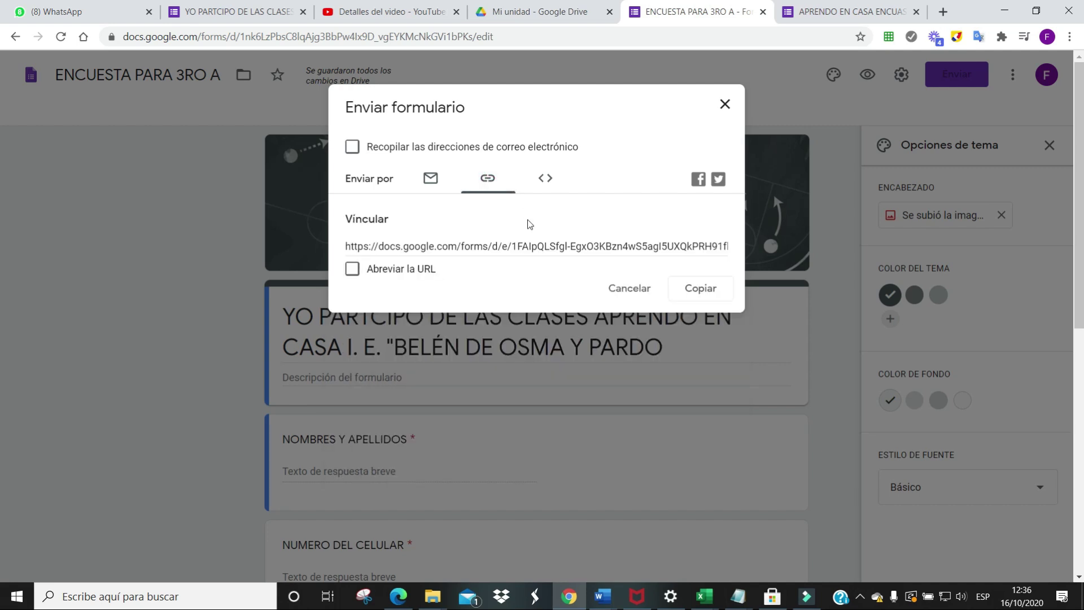
{"action": "left_click", "coordinate": [418, 248]}
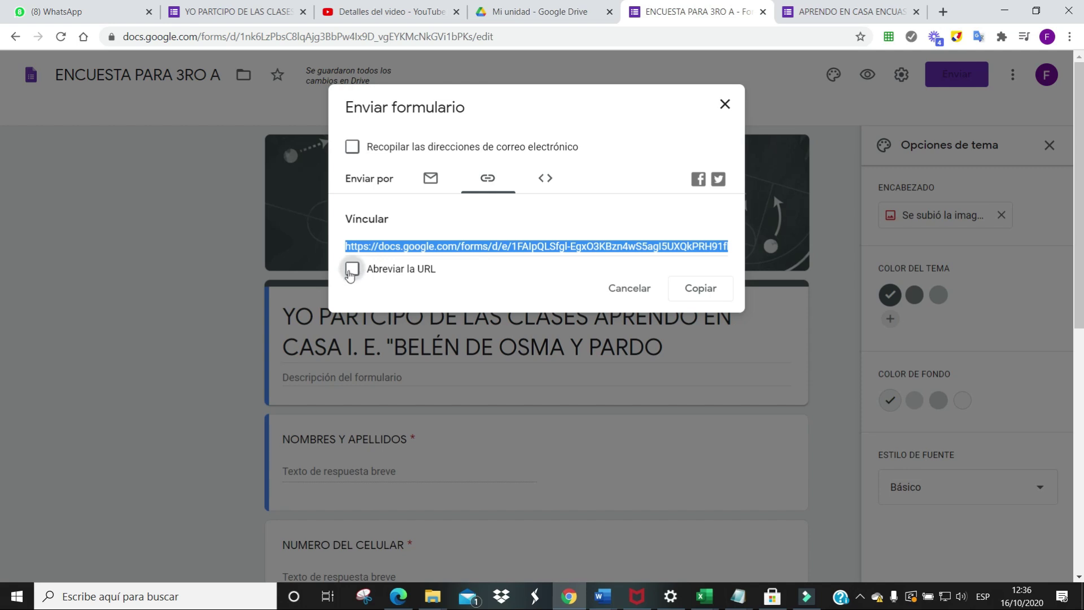
{"action": "left_click", "coordinate": [352, 270]}
{"action": "key", "text": "ctrl+c"}
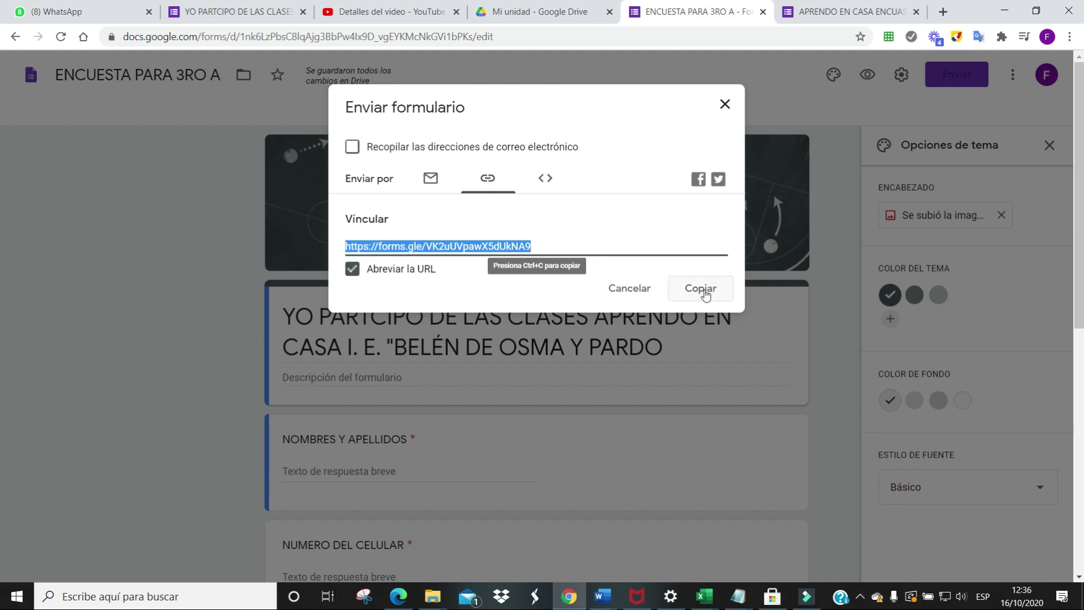
{"action": "left_click", "coordinate": [705, 295]}
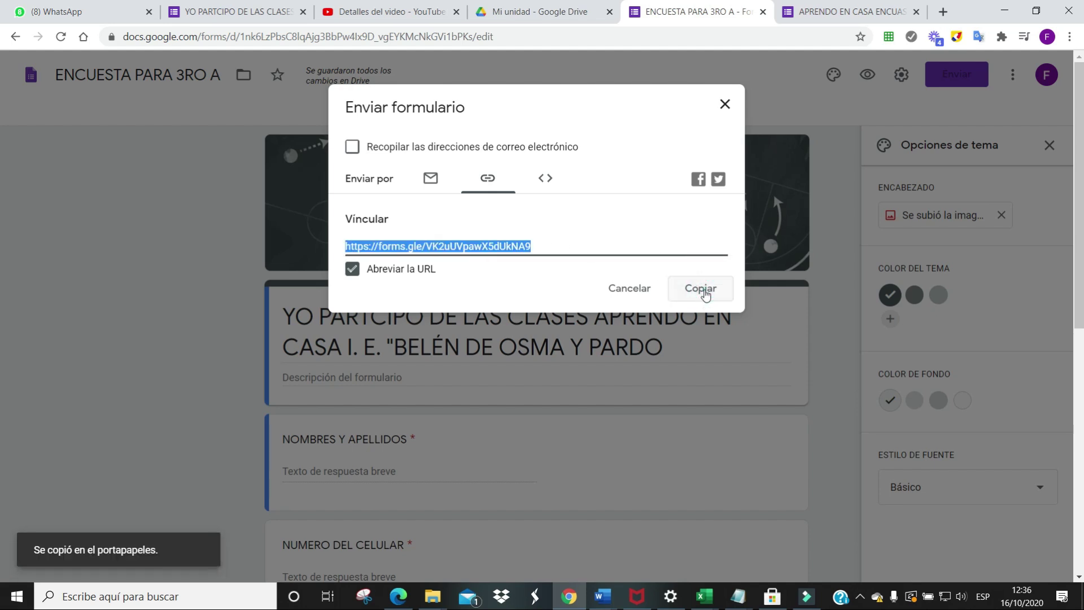
{"action": "left_click", "coordinate": [111, 15]}
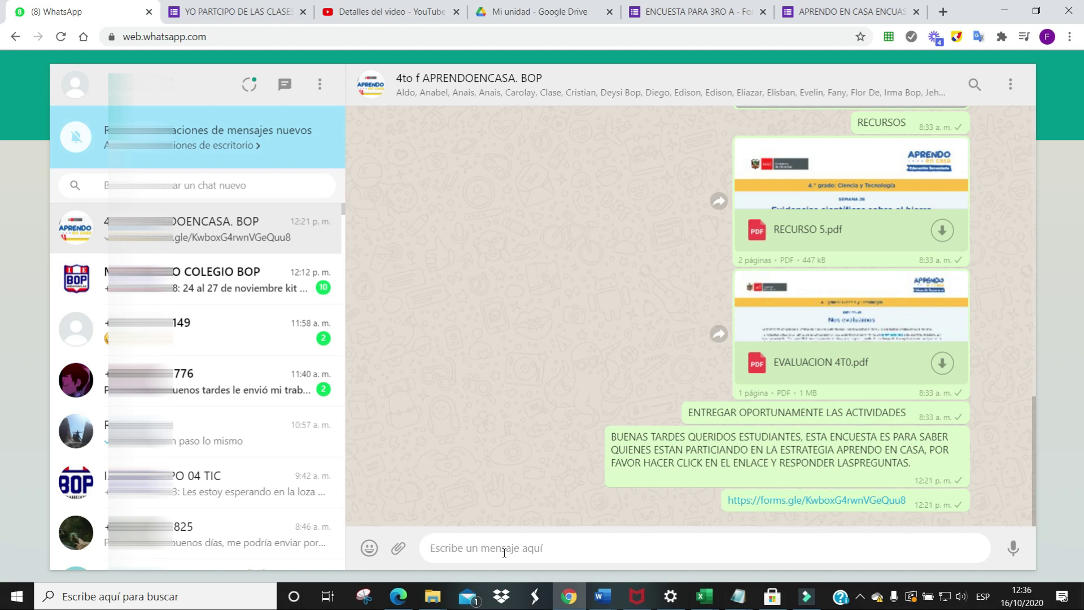
Paste the short link into the 4to f APRENDOENCASA. BOP group message and return to Google Drive
{"action": "key", "text": "ctrl+v"}
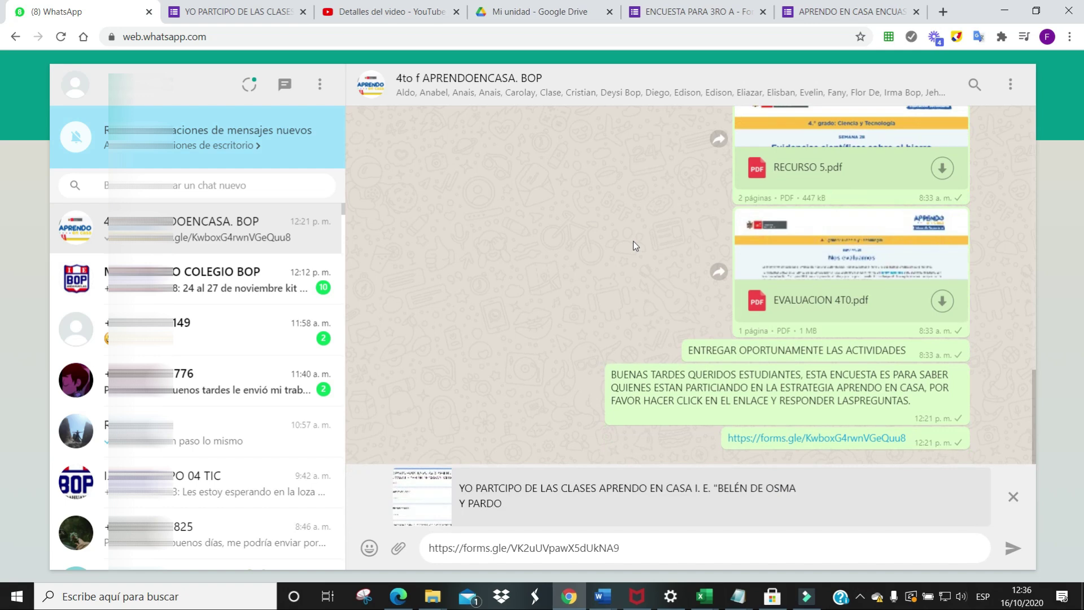
{"action": "left_click", "coordinate": [602, 11]}
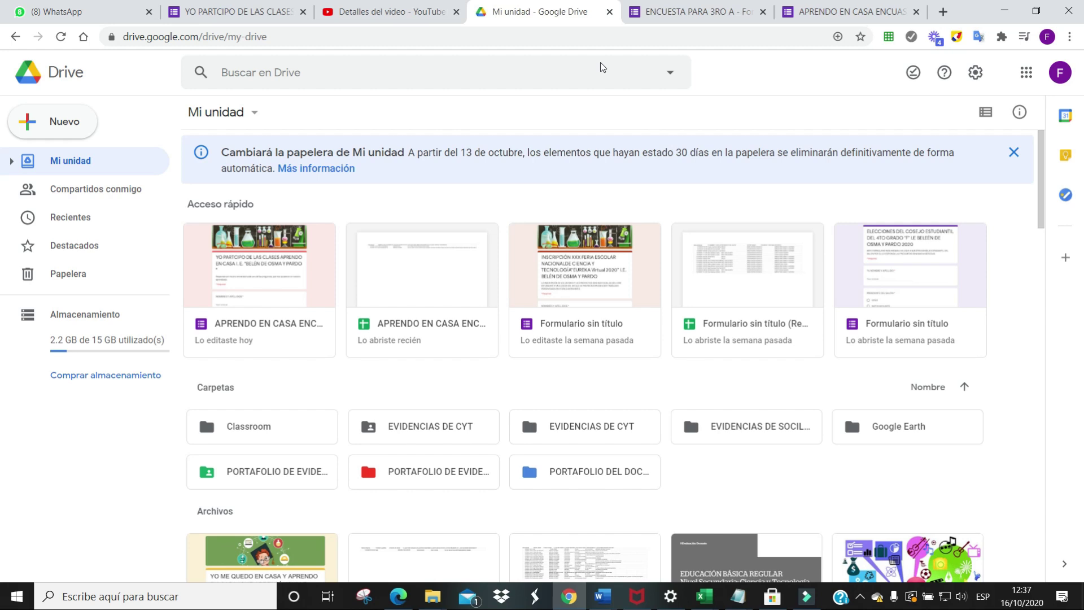